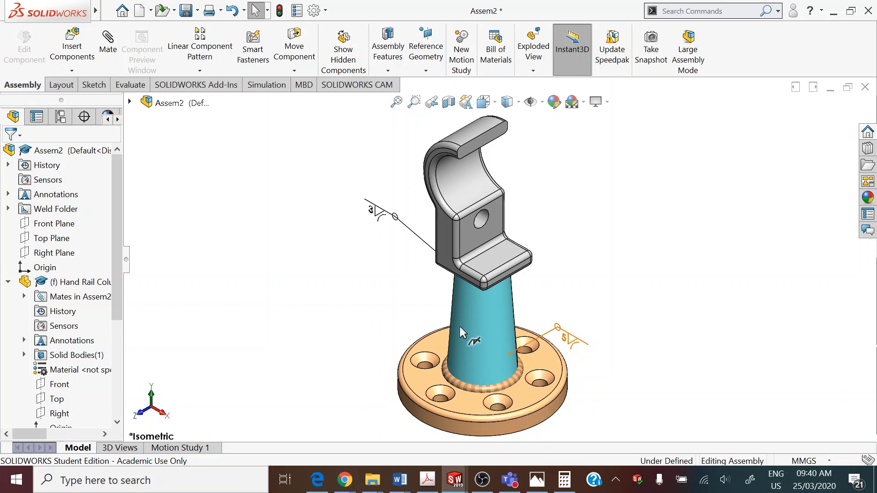
pyautogui.moveTo(434, 308); pyautogui.dragTo(452, 169, button='middle')
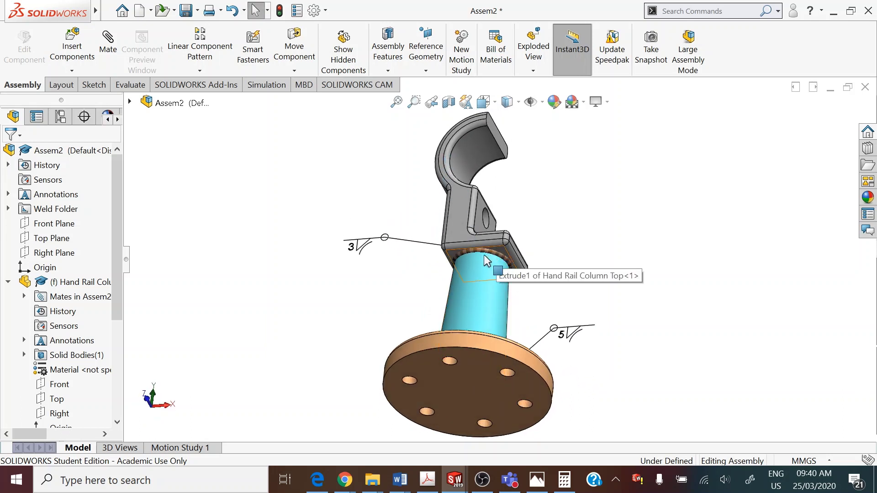
pyautogui.scroll(-4, 477, 248)
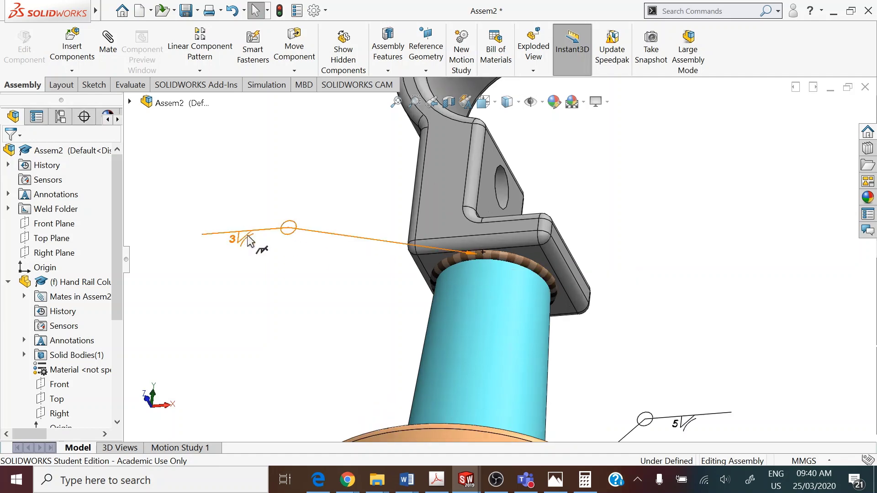
pyautogui.click(484, 101)
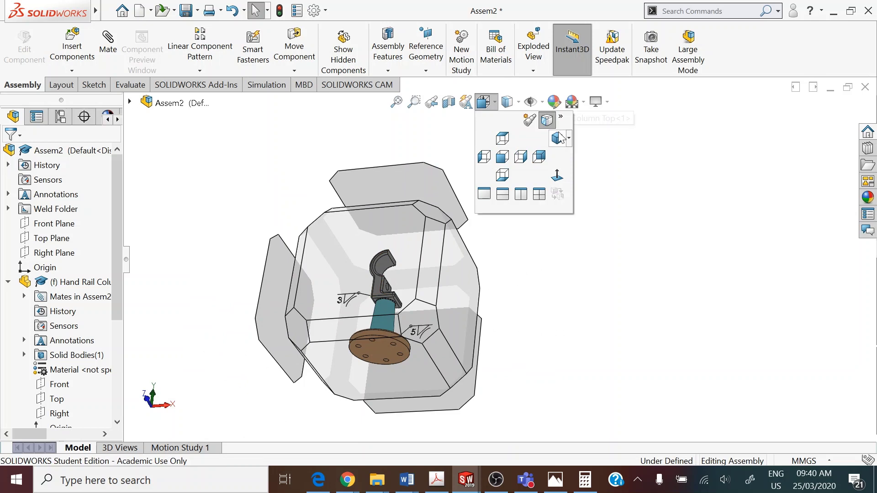
pyautogui.click(559, 138)
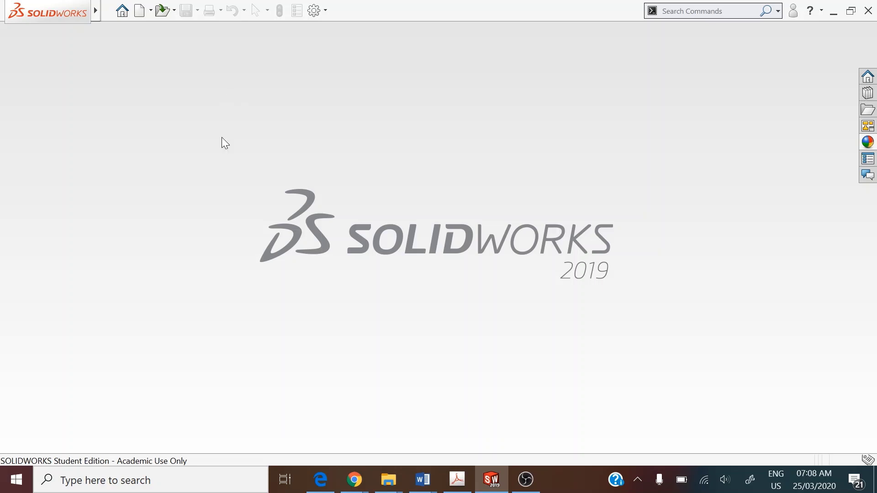
# Step: Create a new part document and check its unit system
pyautogui.click(138, 12)
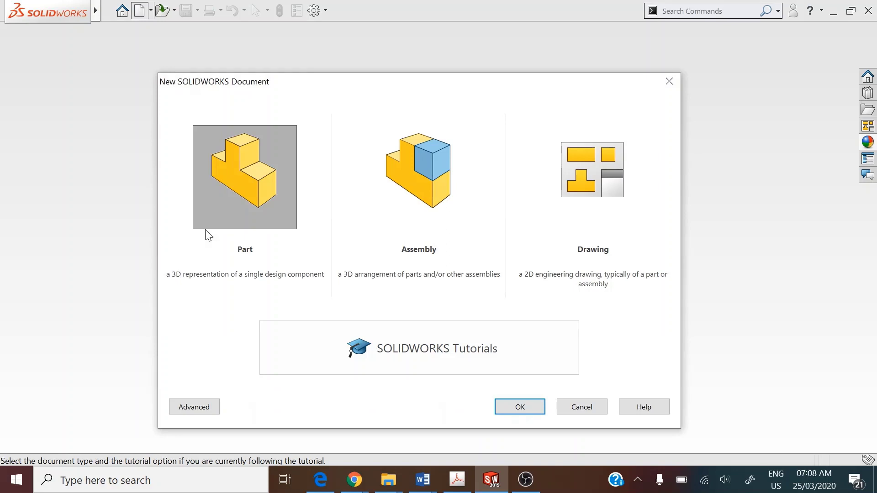
pyautogui.click(259, 209)
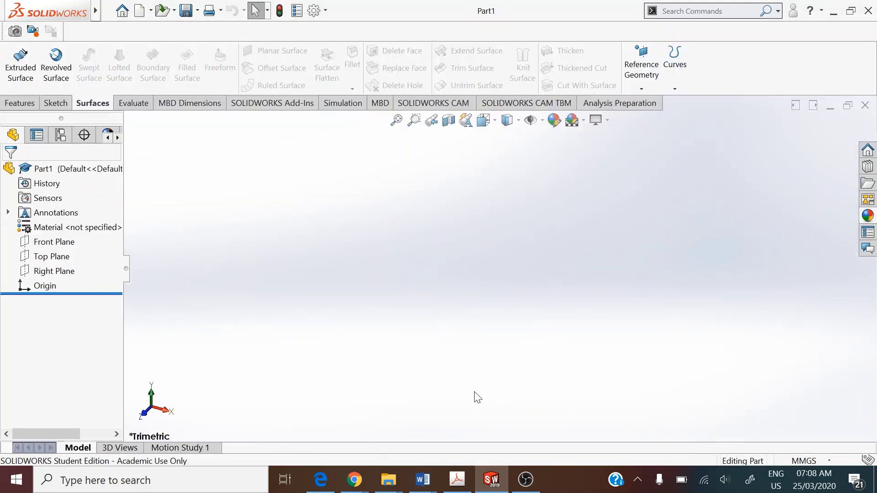
pyautogui.click(816, 462)
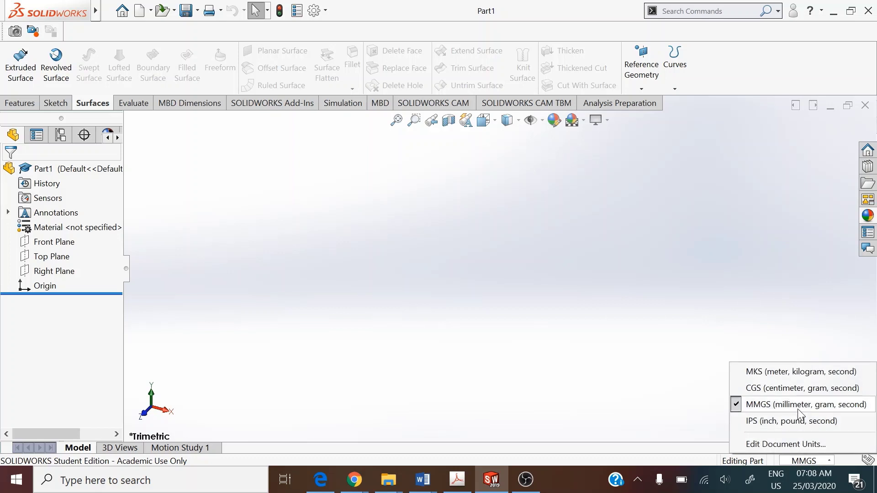
pyautogui.click(355, 345)
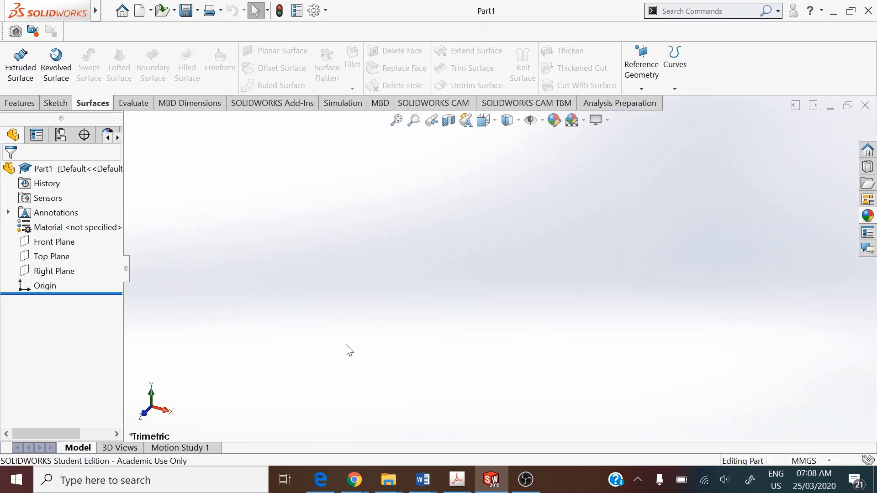
# Step: Sketch a circle on the Top Plane centred on the origin, with a radius of about 85 mm
pyautogui.click(63, 256)
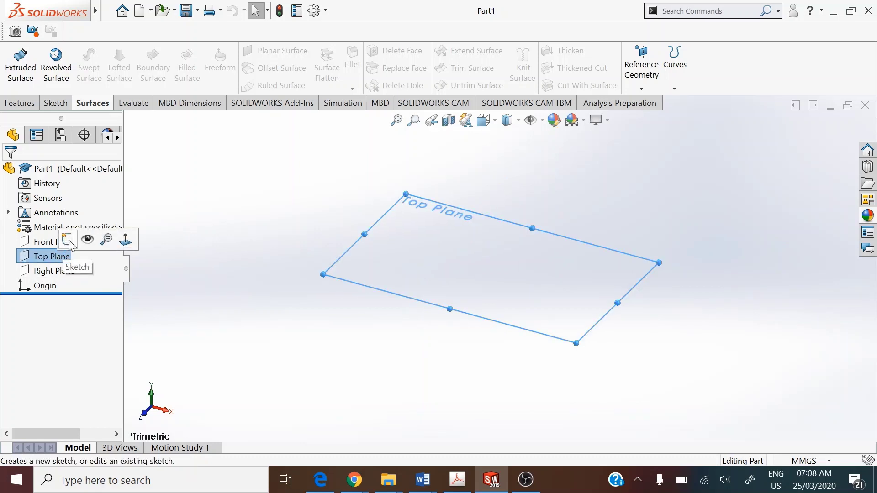
pyautogui.click(68, 241)
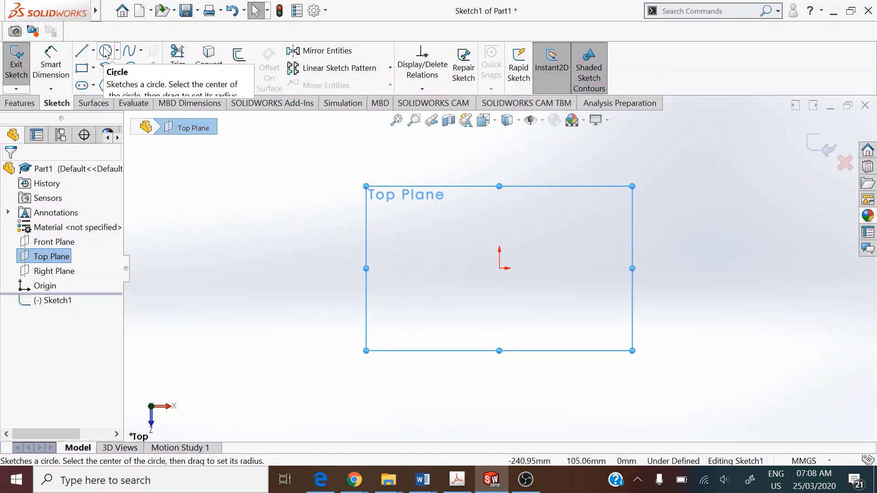
pyautogui.click(106, 50)
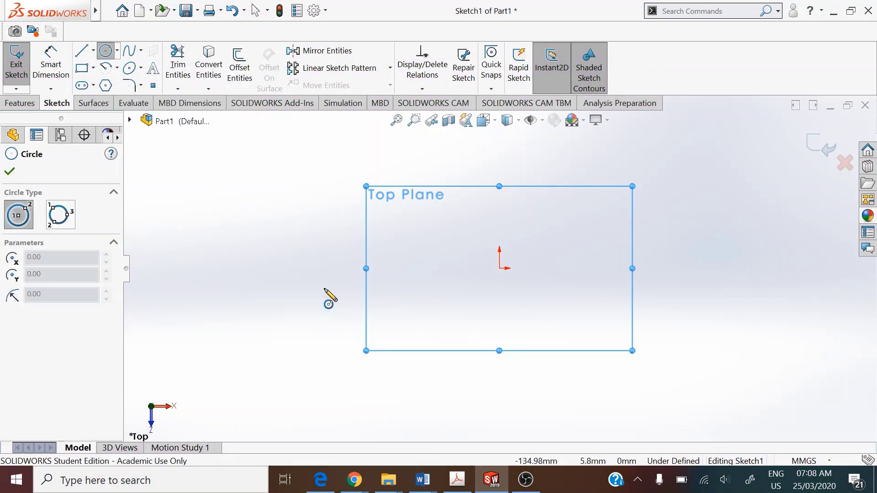
pyautogui.click(499, 268)
pyautogui.click(617, 220)
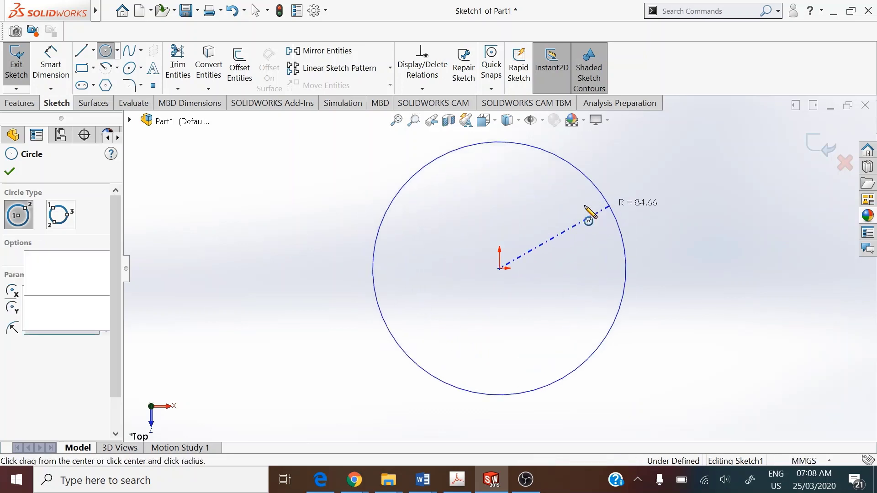
pyautogui.press('Escape')
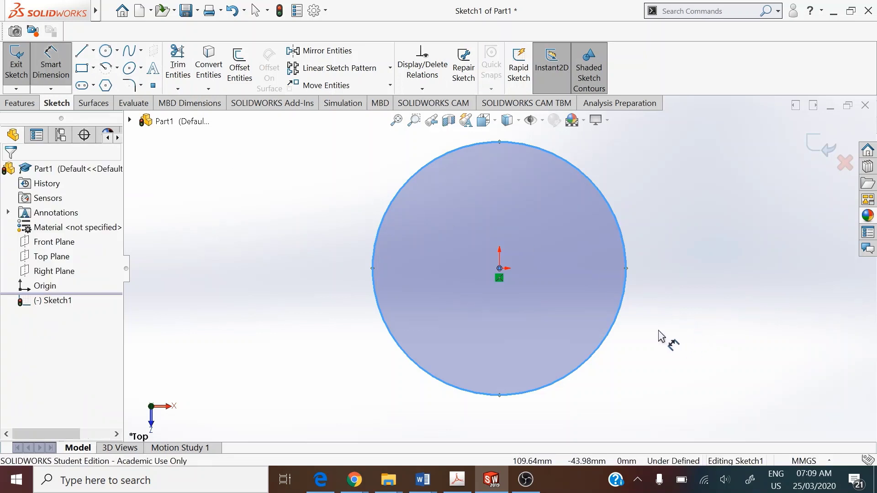
# Step: Dimension the circle's diameter to 100 mm
pyautogui.click(627, 308)
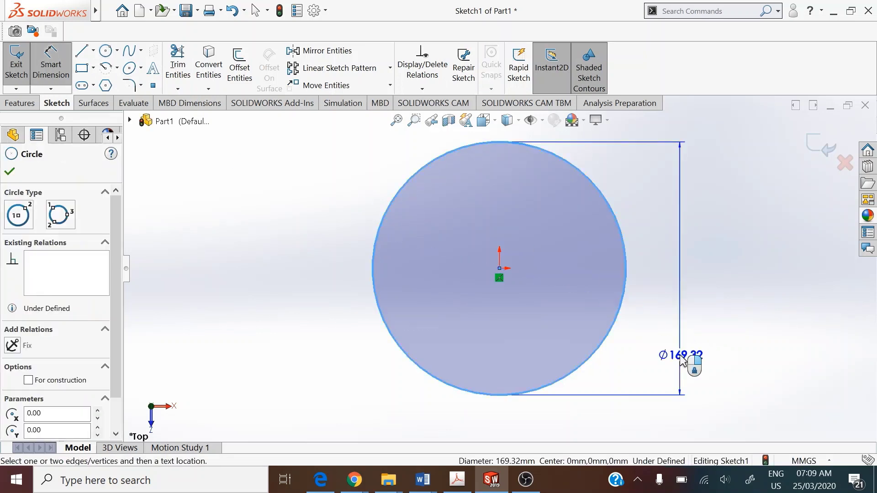
pyautogui.click(682, 361)
pyautogui.write('100')
pyautogui.press('Return')
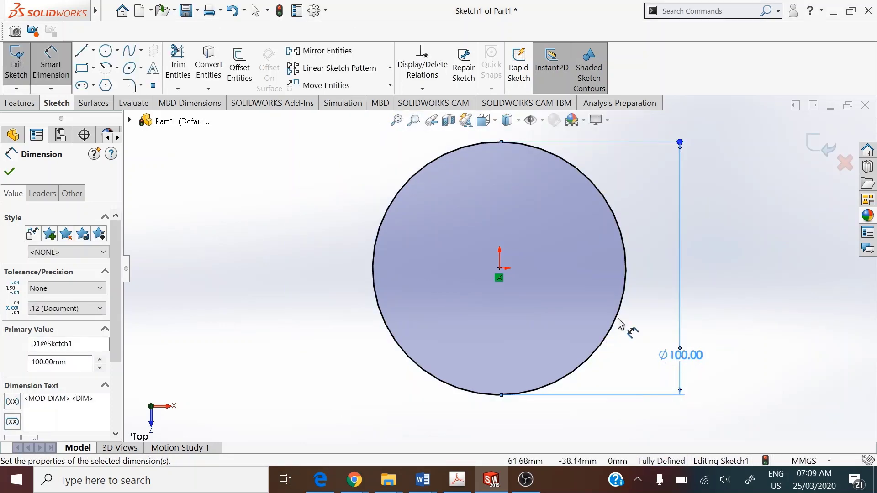
# Step: Extrude the circle upward as a blind boss 13 mm deep to form the base disc
pyautogui.click(20, 103)
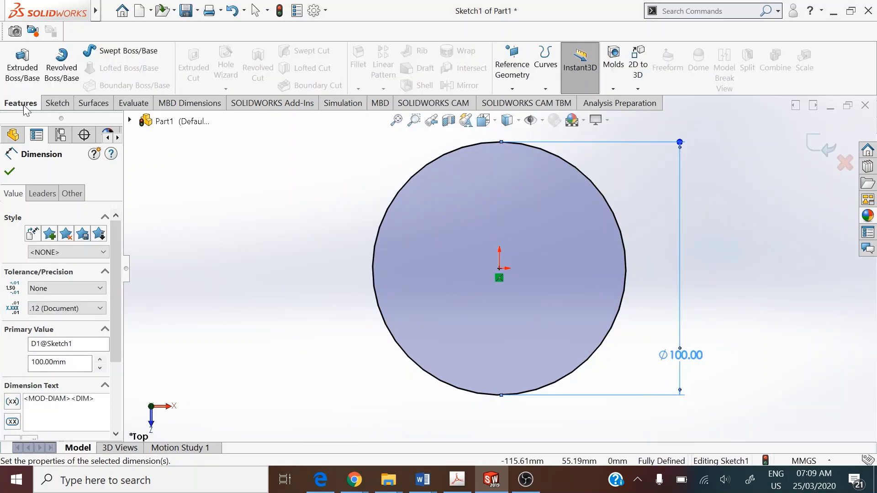
pyautogui.click(31, 68)
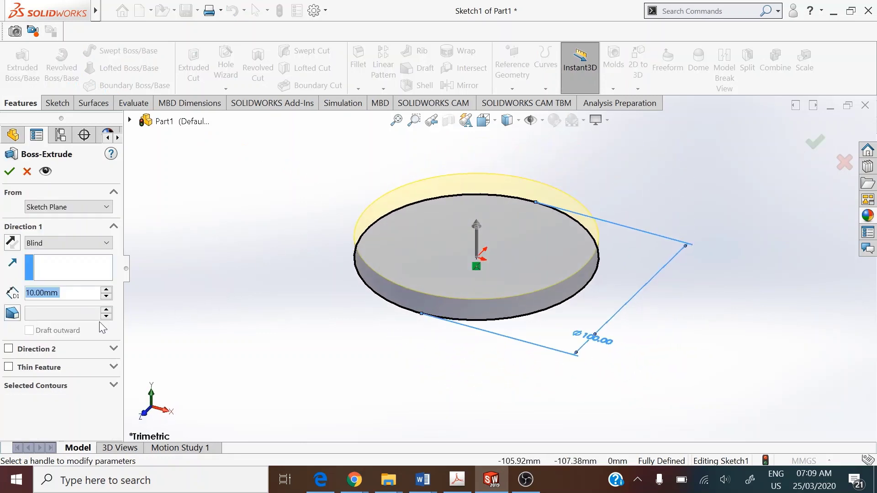
pyautogui.write('13')
pyautogui.press('Return')
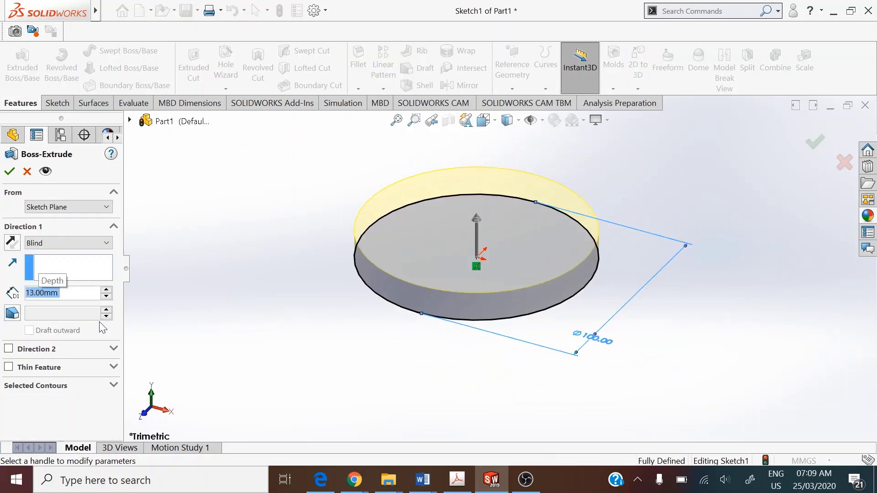
pyautogui.click(9, 172)
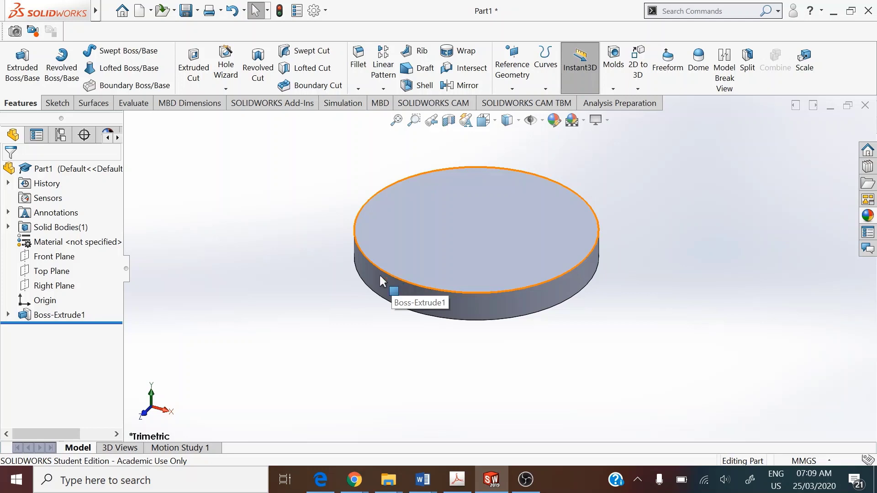
# Step: Apply a constant size fillet with a 3 mm radius to the disc's upper circular edge
pyautogui.click(359, 65)
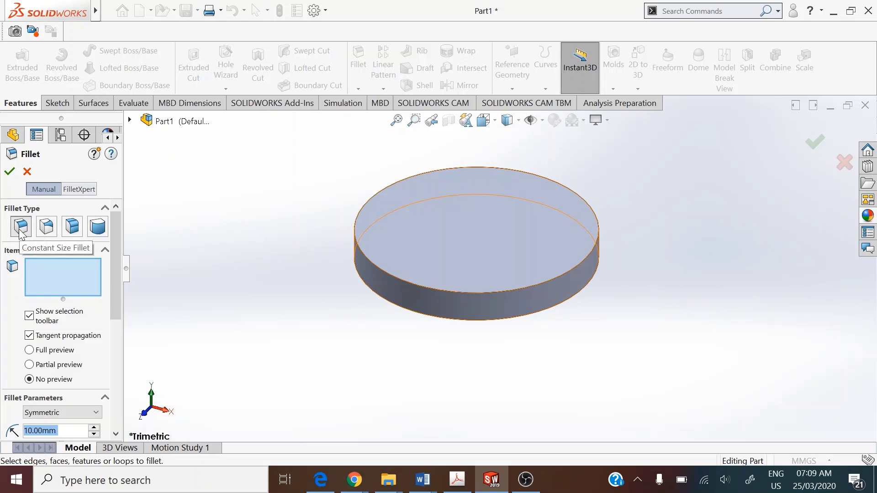
pyautogui.click(391, 277)
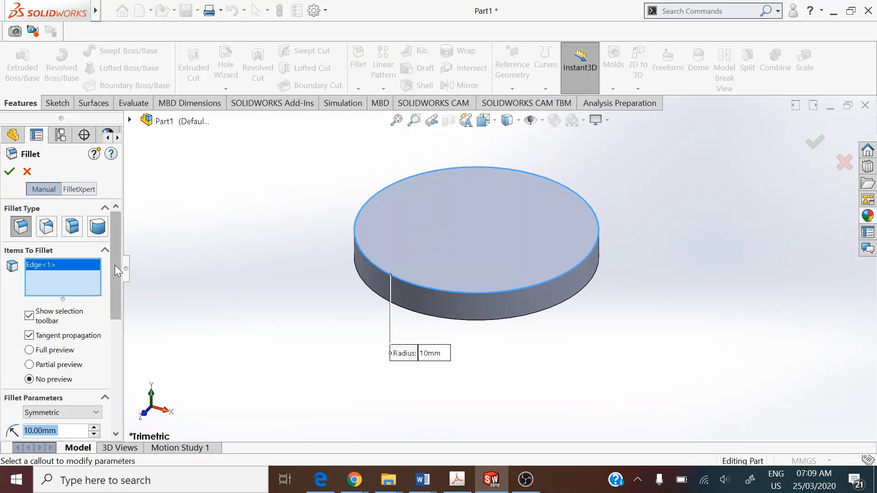
pyautogui.moveTo(119, 262); pyautogui.dragTo(129, 338)
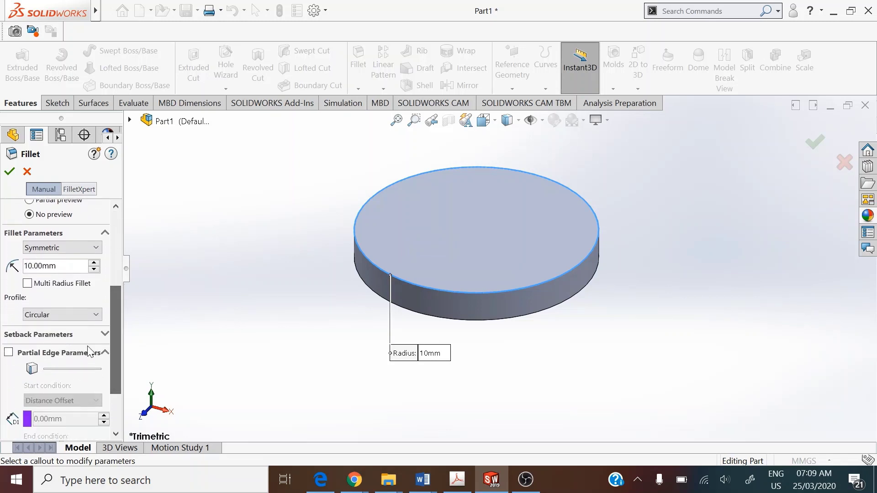
pyautogui.doubleClick(50, 267)
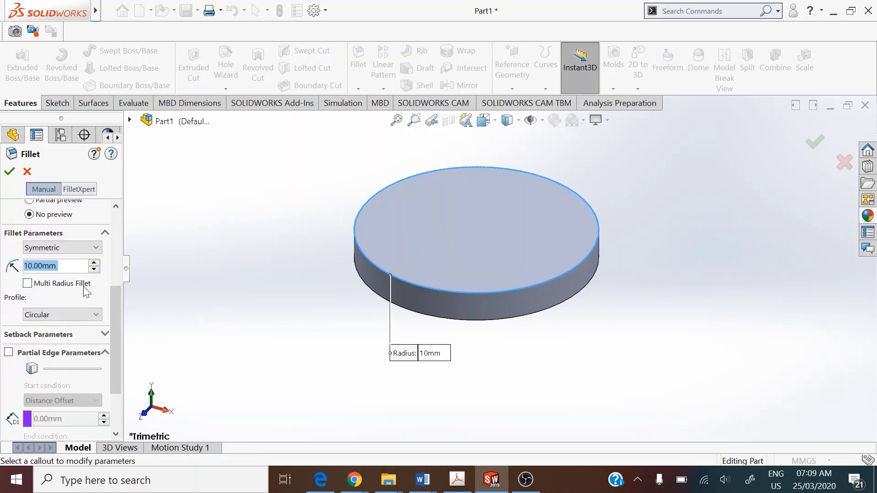
pyautogui.write('3')
pyautogui.press('Return')
pyautogui.click(6, 174)
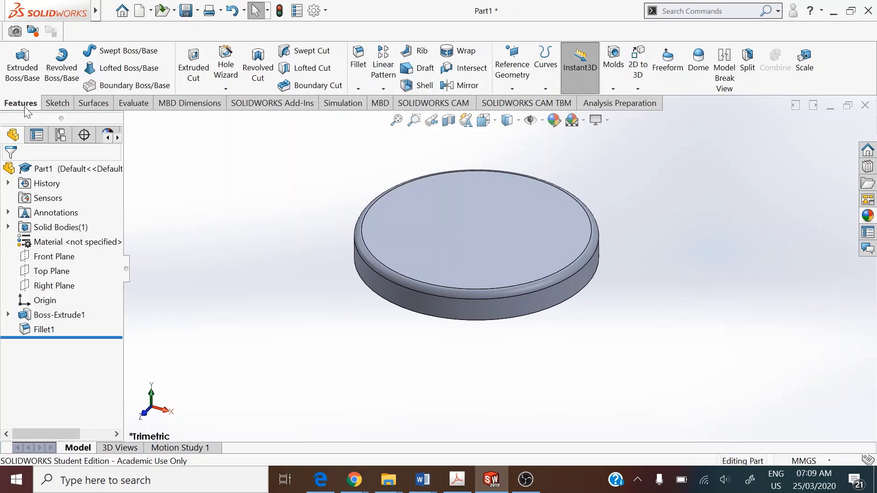
# Step: Start a Hole Wizard hole of the countersink type and set its standard to ANSI Metric
pyautogui.click(227, 73)
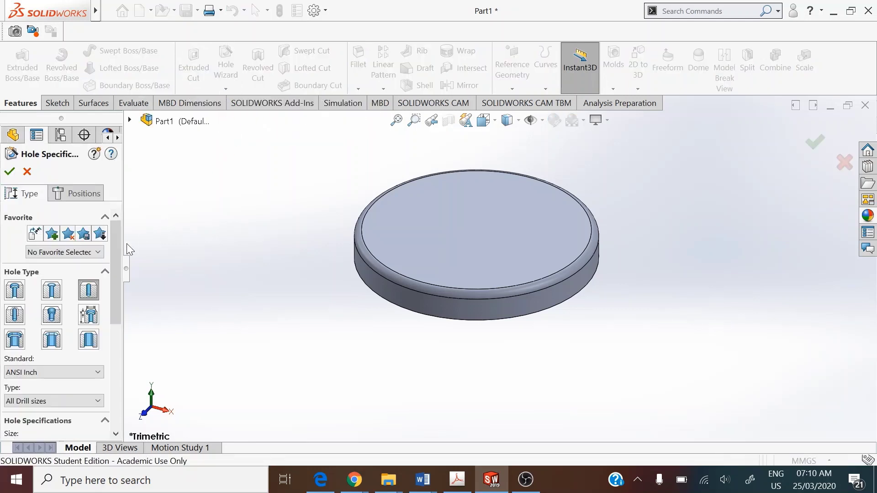
pyautogui.click(52, 291)
pyautogui.click(346, 216)
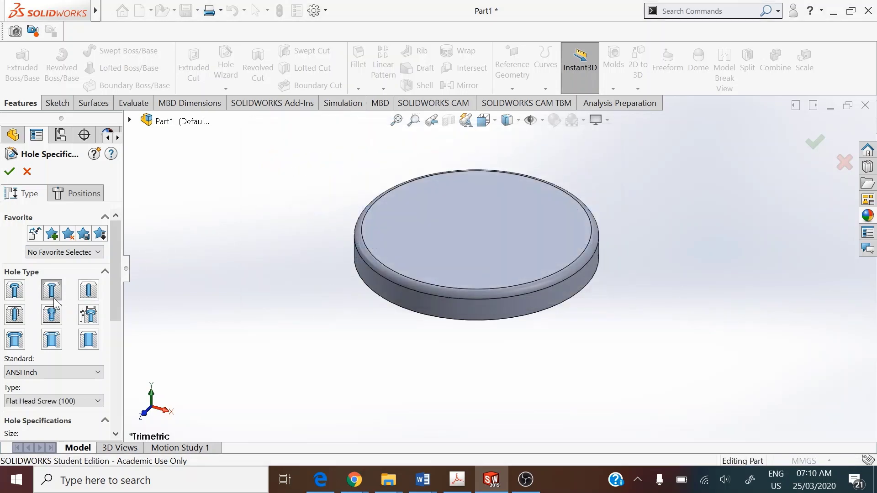
pyautogui.moveTo(119, 253); pyautogui.dragTo(117, 286)
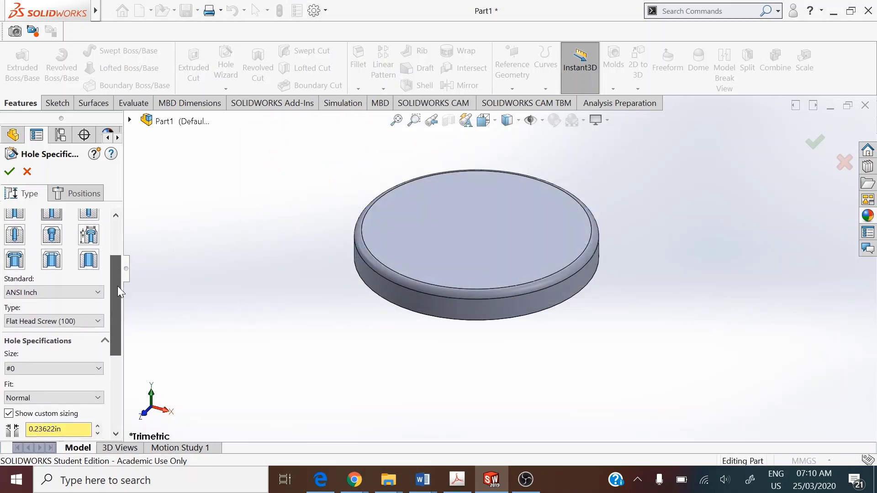
pyautogui.click(77, 294)
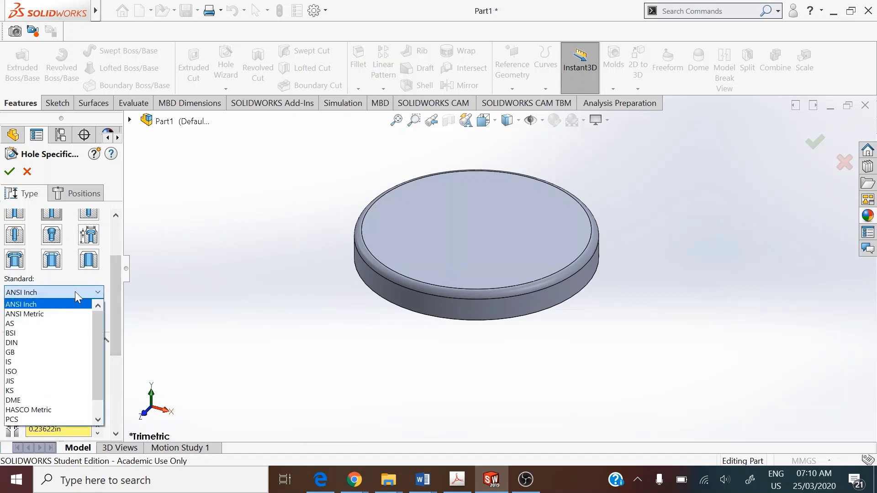
pyautogui.click(67, 315)
pyautogui.moveTo(113, 316); pyautogui.dragTo(116, 343)
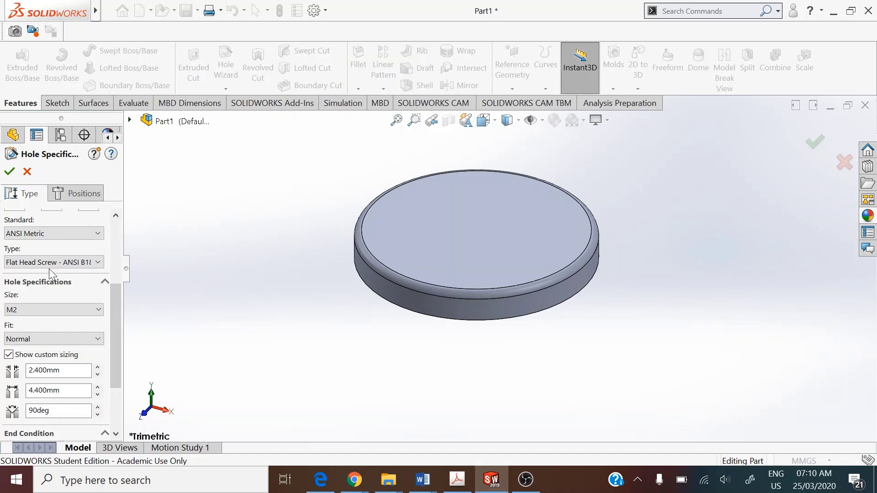
# Step: Set the countersunk hole's size to M8
pyautogui.click(60, 310)
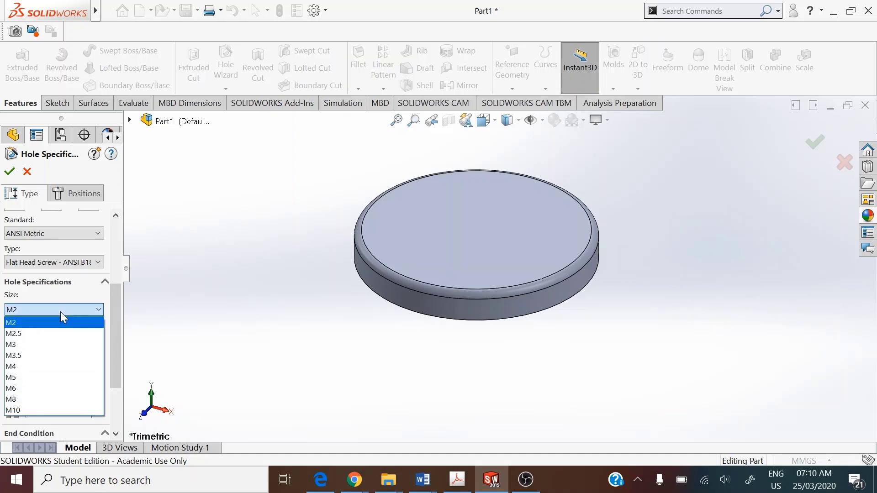
pyautogui.click(83, 389)
pyautogui.click(88, 311)
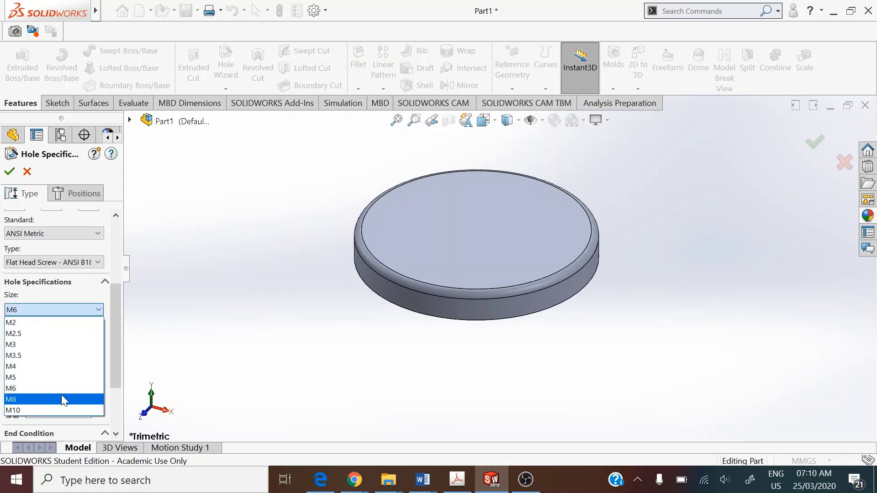
pyautogui.click(63, 400)
pyautogui.moveTo(113, 300); pyautogui.dragTo(117, 330)
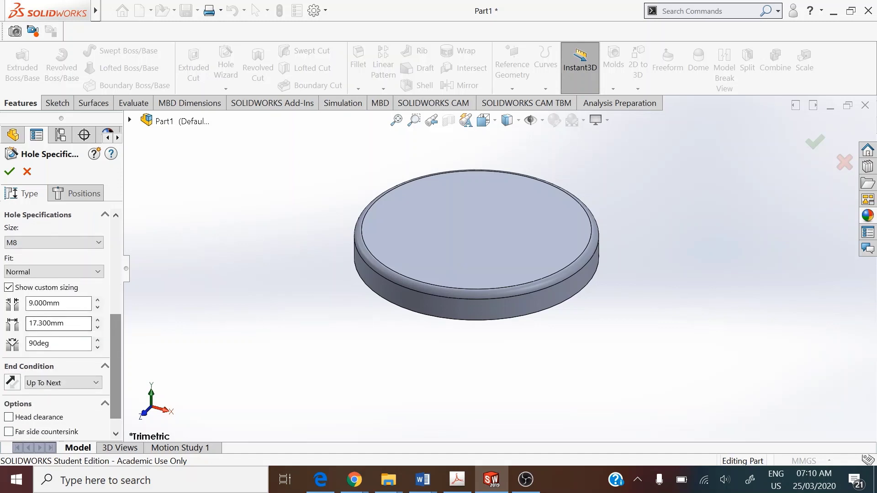
# Step: Turn off custom sizing for the countersunk hole and set its end condition to Through All
pyautogui.click(9, 287)
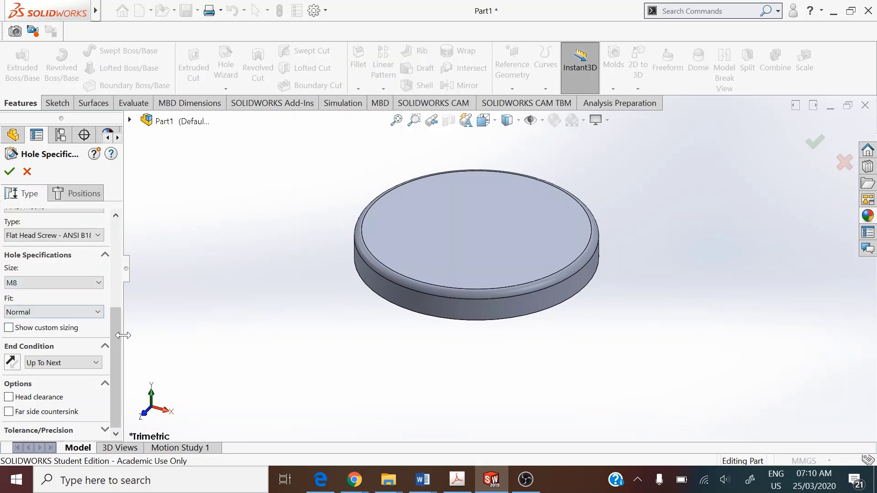
pyautogui.click(49, 363)
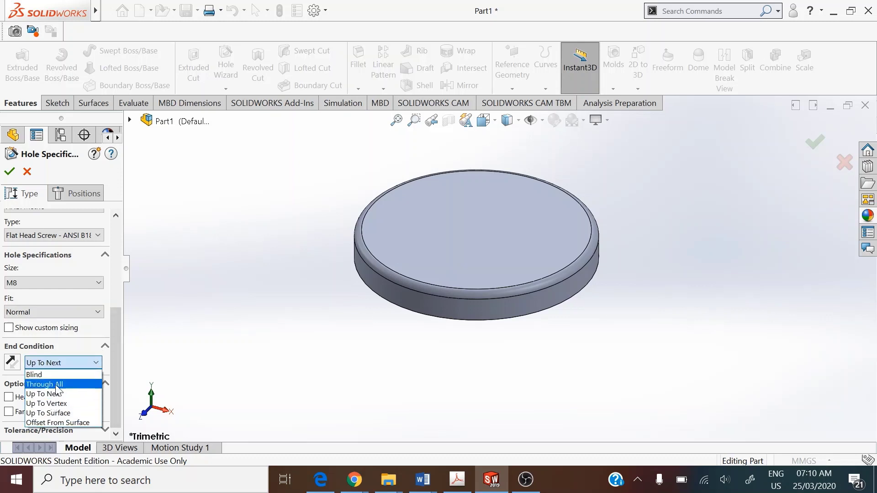
pyautogui.click(56, 384)
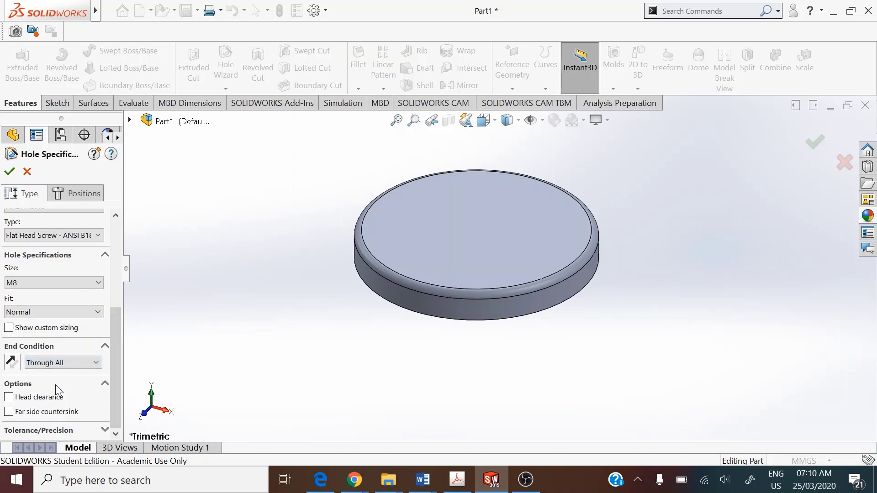
# Step: Place one countersunk hole on the disc's flat upper face, off-centre toward the rear edge
pyautogui.click(80, 195)
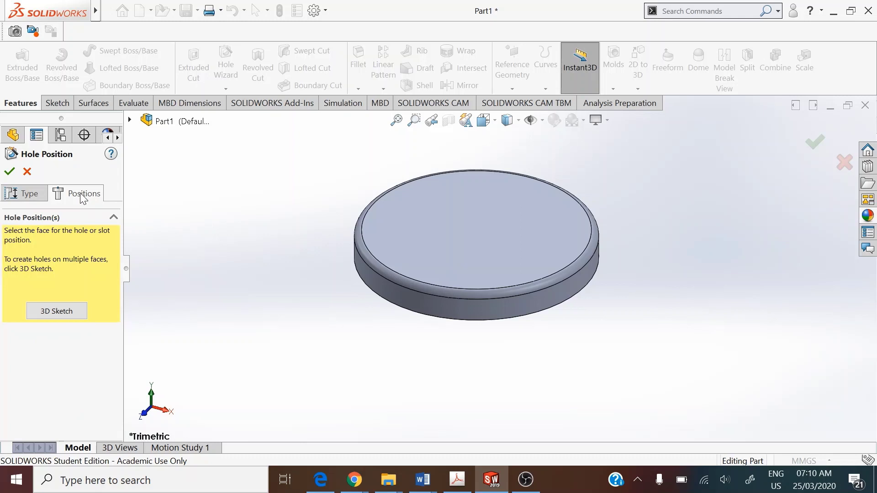
pyautogui.click(433, 191)
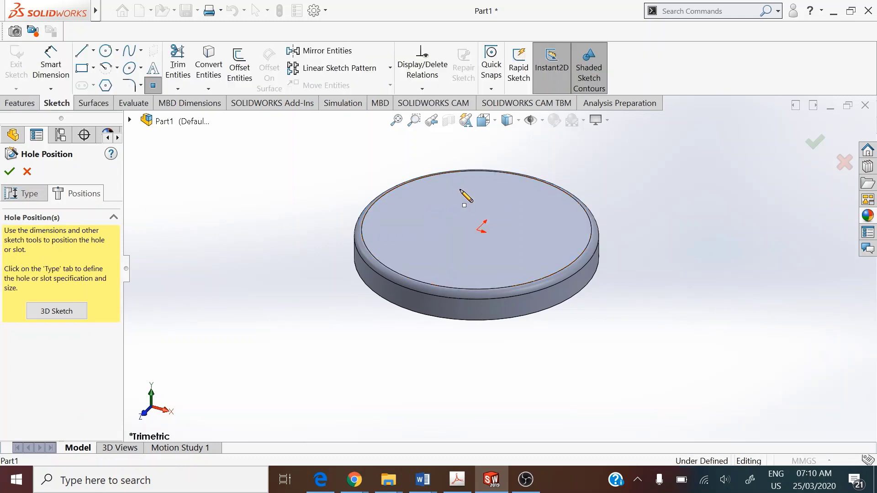
pyautogui.click(496, 190)
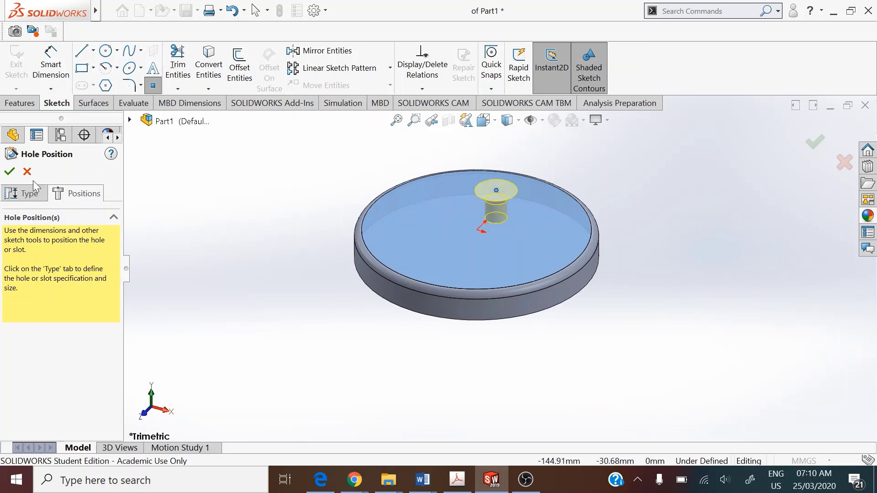
# Step: View the face straight on and add a vertical relation between the hole's centre point and the origin
pyautogui.click(485, 119)
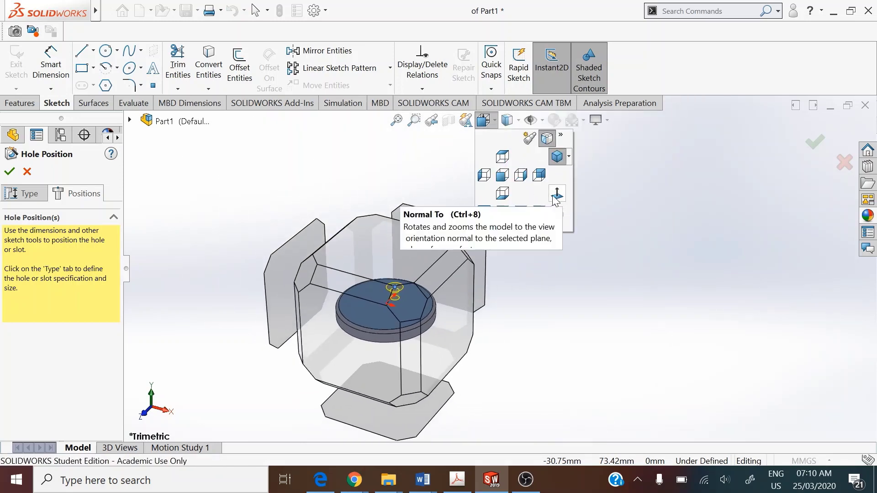
pyautogui.click(554, 197)
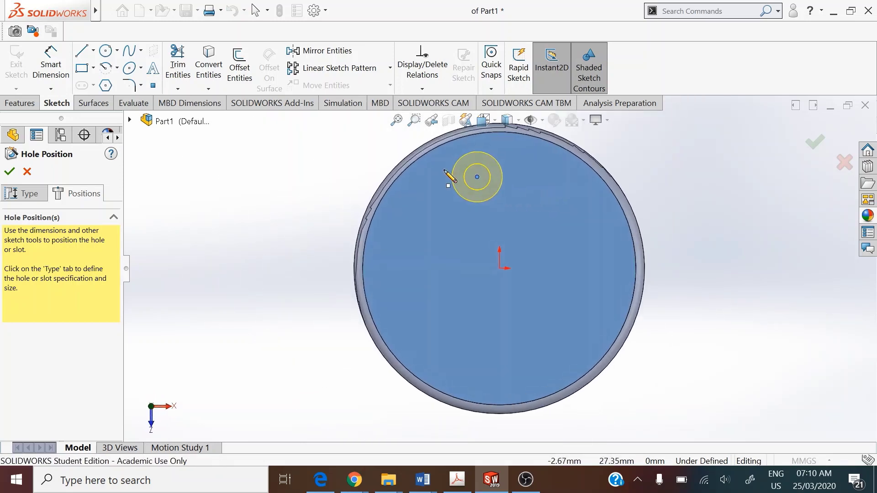
pyautogui.click(418, 90)
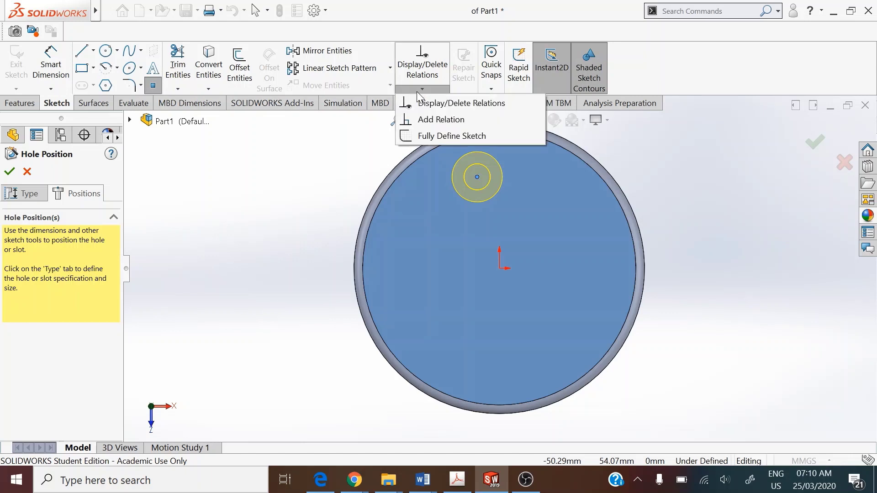
pyautogui.click(434, 122)
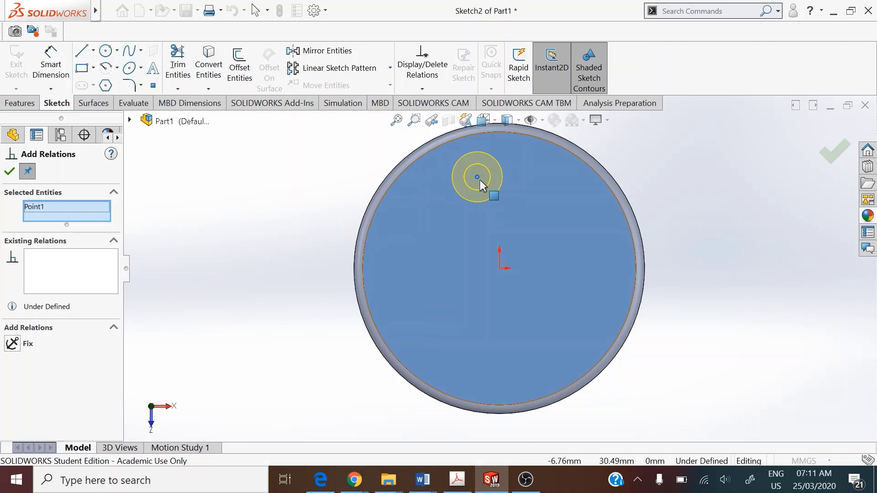
pyautogui.click(501, 269)
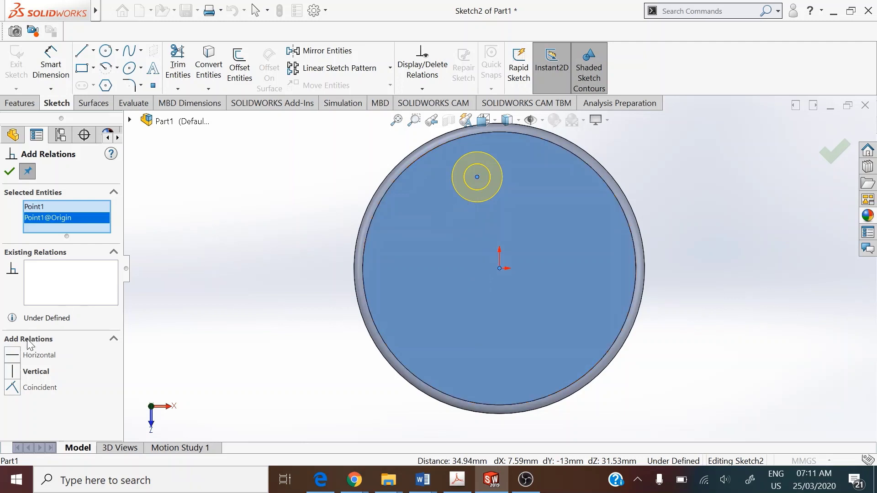
pyautogui.click(20, 371)
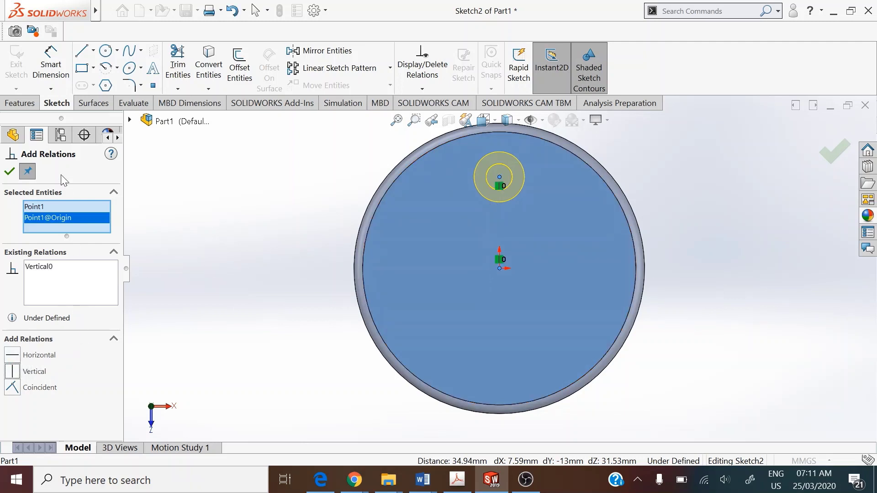
pyautogui.click(7, 173)
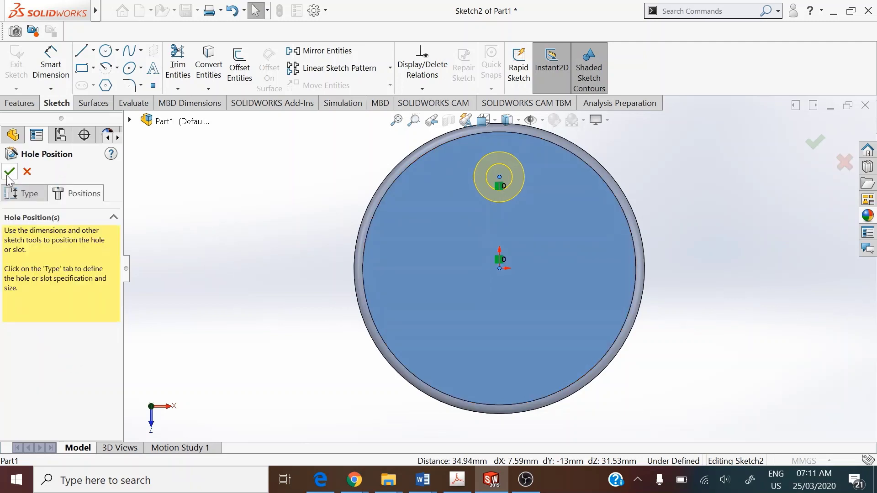
# Step: Dimension the hole's centre 35 mm from the origin and finish the countersunk hole
pyautogui.click(65, 58)
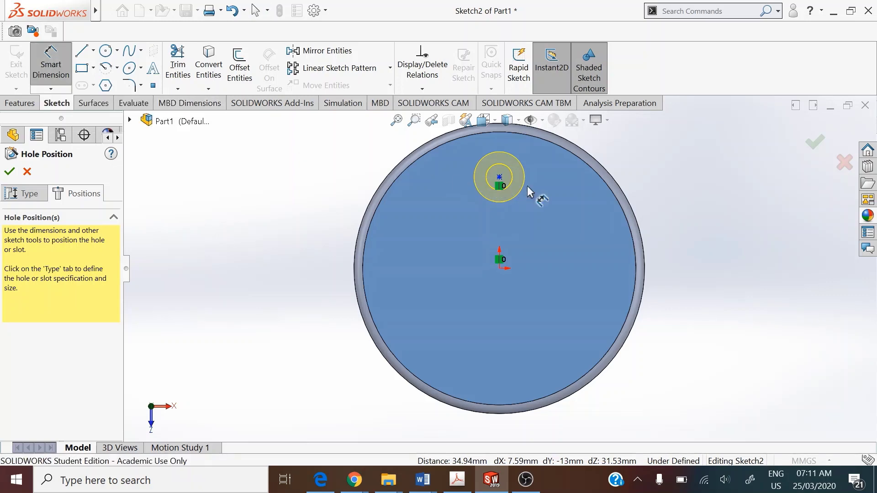
pyautogui.click(499, 177)
pyautogui.click(500, 268)
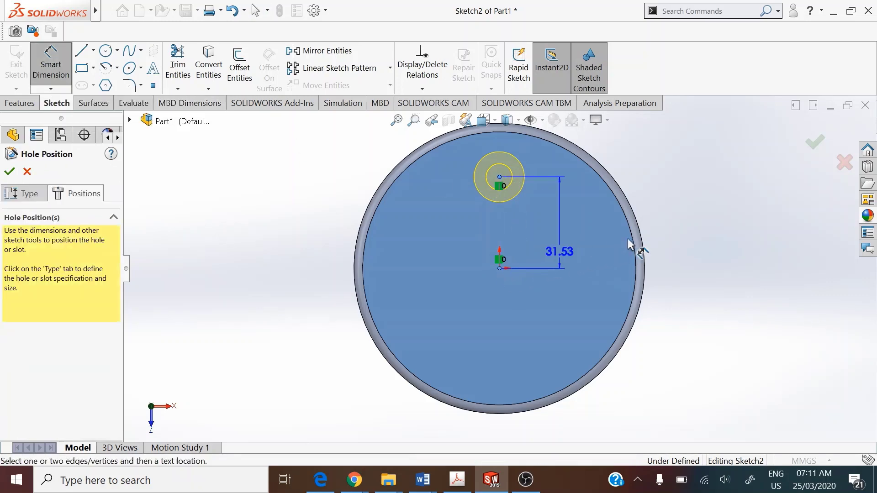
pyautogui.click(703, 227)
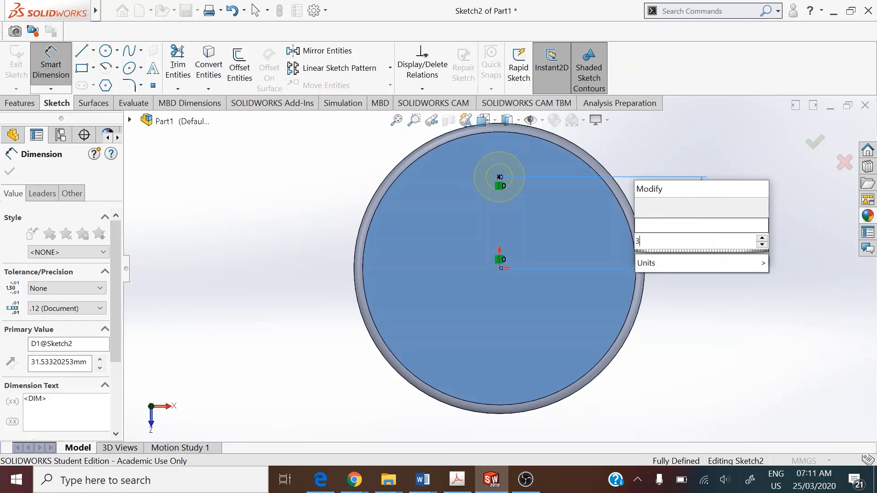
pyautogui.press('Return')
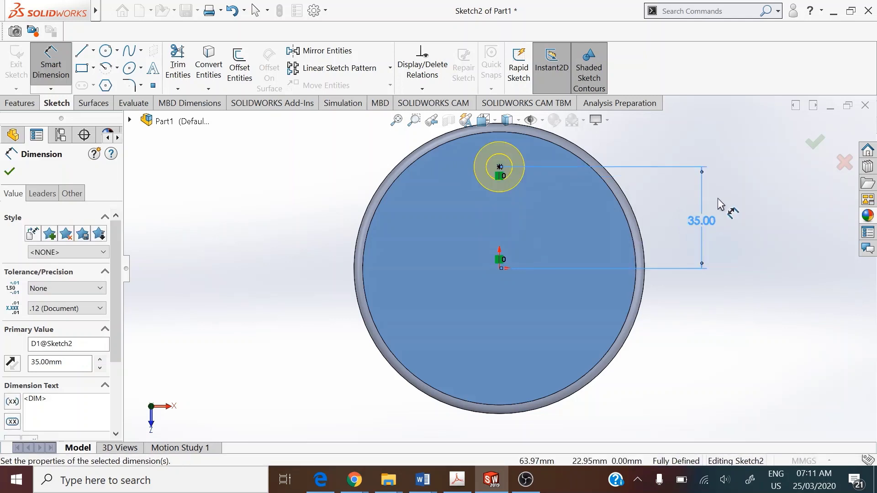
pyautogui.click(9, 172)
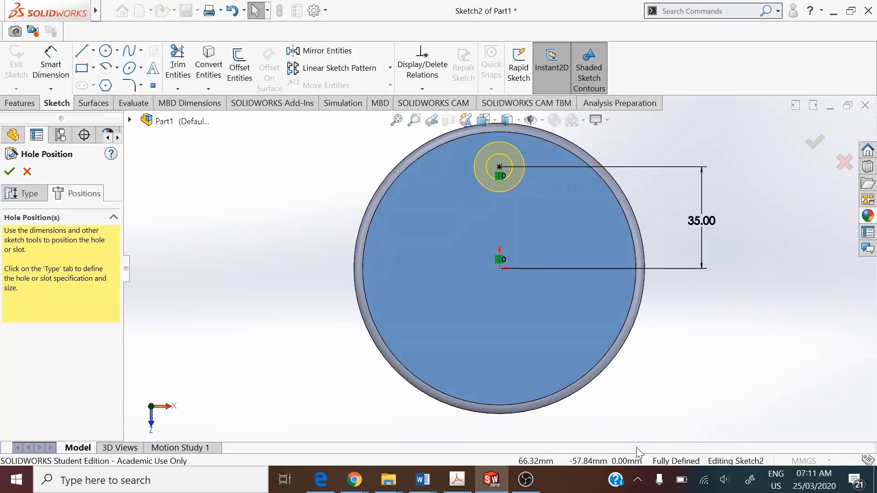
pyautogui.click(10, 172)
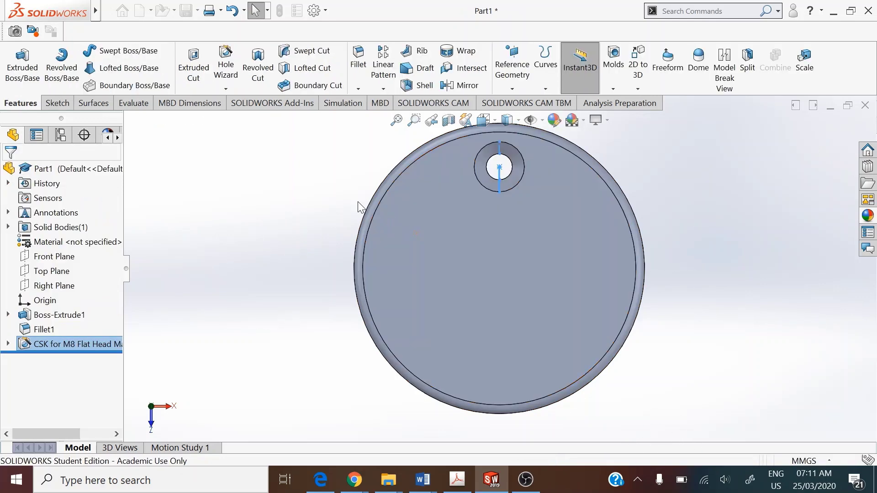
pyautogui.moveTo(329, 243)
pyautogui.mouseDown(button='middle')
pyautogui.moveTo(338, 264)
pyautogui.moveTo(346, 185)
pyautogui.moveTo(323, 212)
pyautogui.moveTo(242, 190)
pyautogui.moveTo(358, 289)
pyautogui.moveTo(350, 303)
pyautogui.moveTo(323, 248)
pyautogui.moveTo(317, 306)
pyautogui.mouseUp(button='middle')
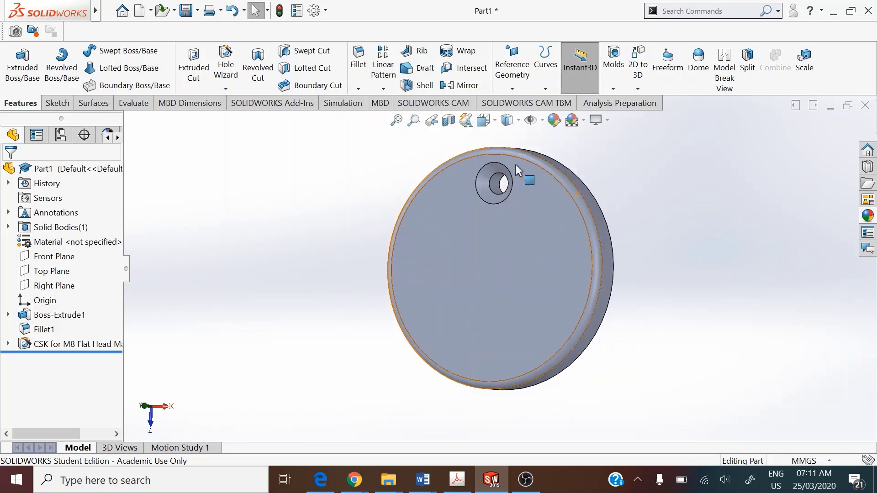
pyautogui.press('f')
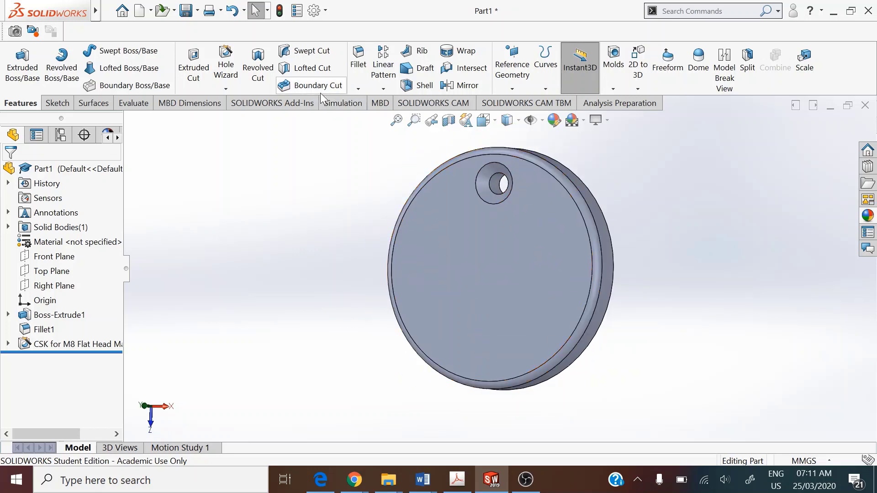
pyautogui.click(384, 90)
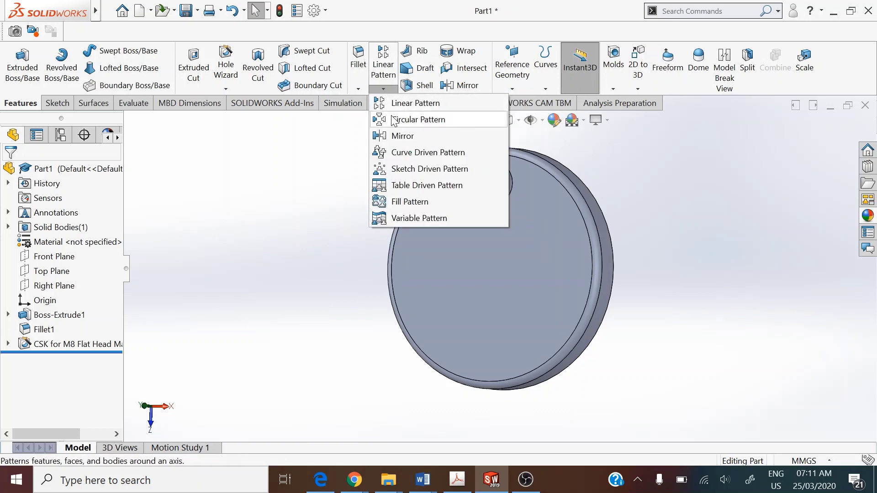
pyautogui.click(696, 234)
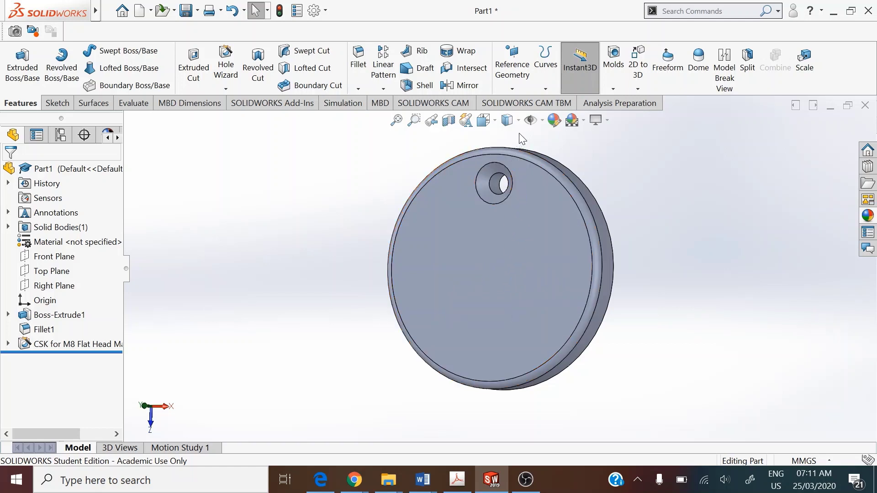
# Step: Turn on the display of temporary axes for the disc and its hole
pyautogui.click(543, 121)
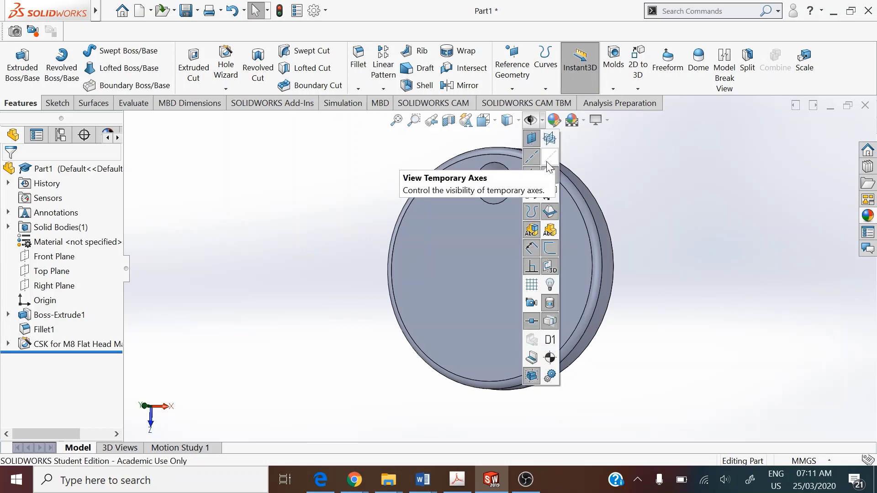
pyautogui.click(548, 167)
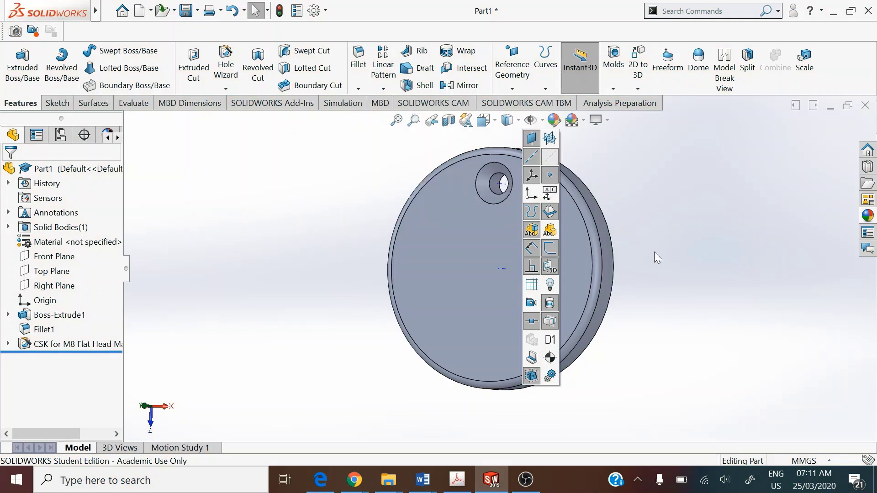
pyautogui.scroll(-2, 525, 274)
pyautogui.scroll(-2, 470, 268)
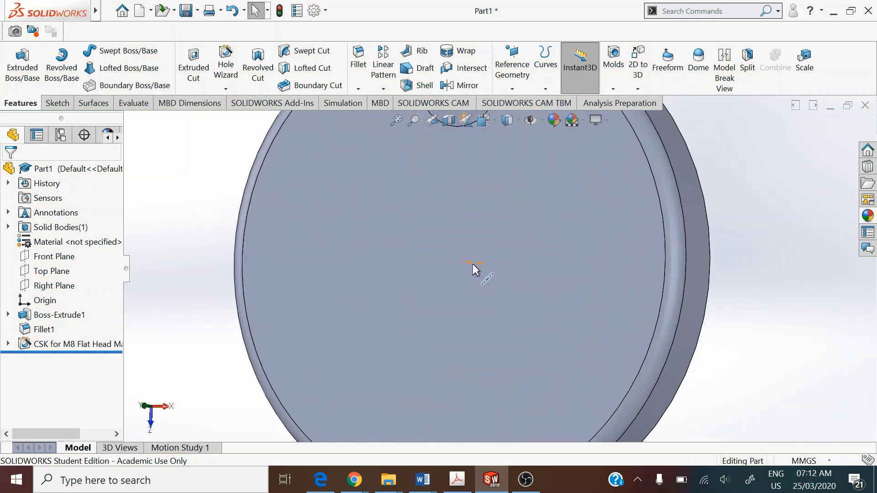
pyautogui.scroll(3, 527, 257)
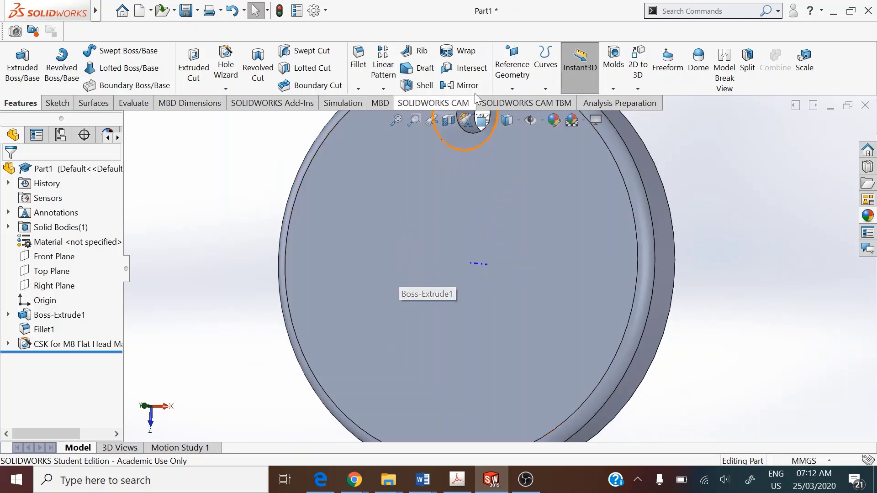
pyautogui.scroll(3, 506, 191)
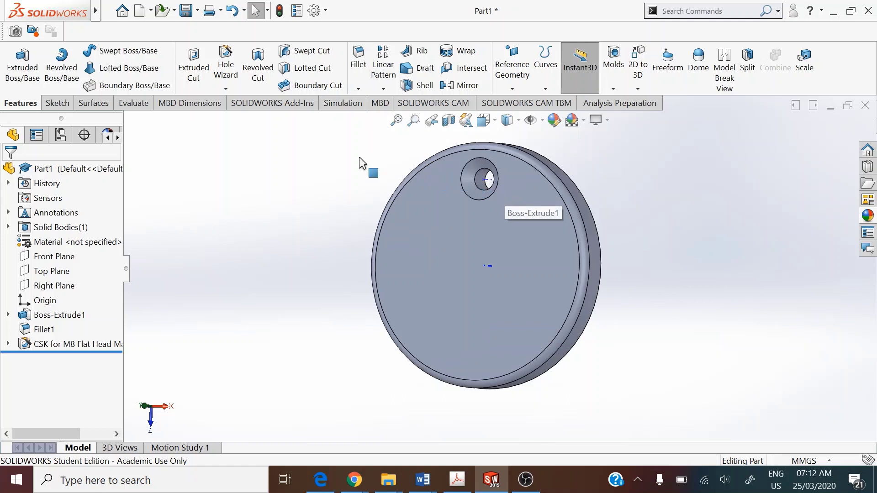
pyautogui.click(116, 12)
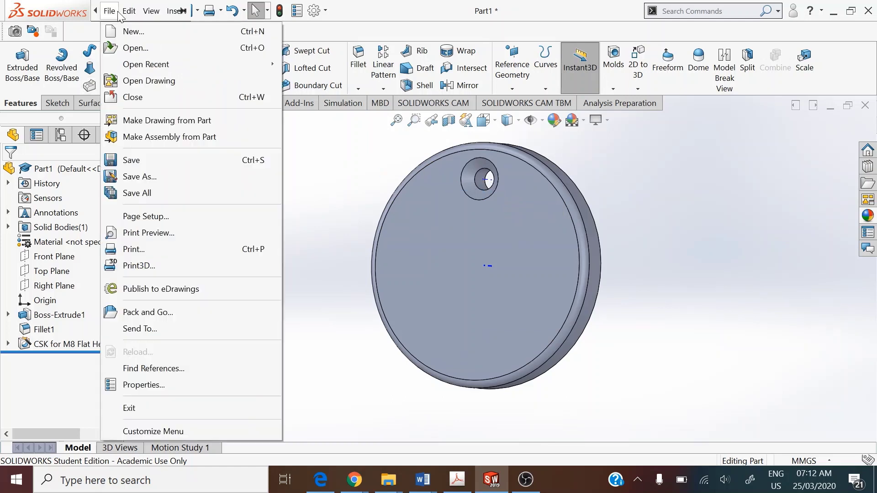
pyautogui.moveTo(147, 14)
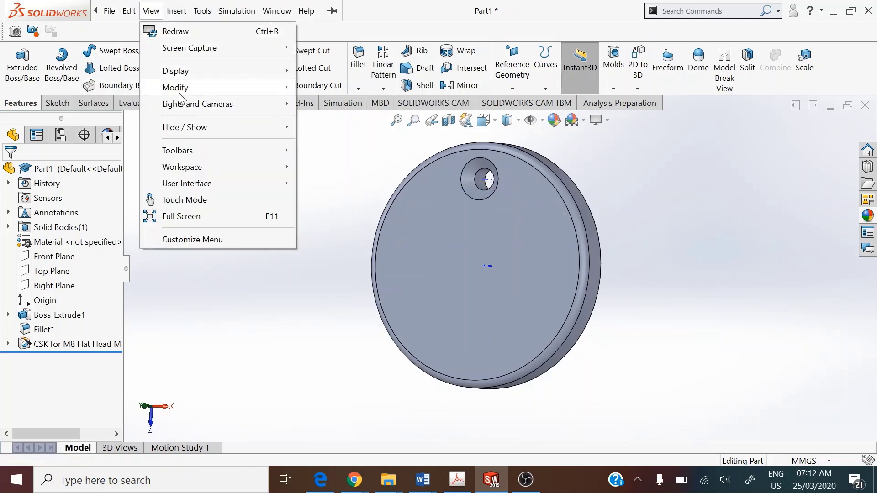
pyautogui.moveTo(186, 128)
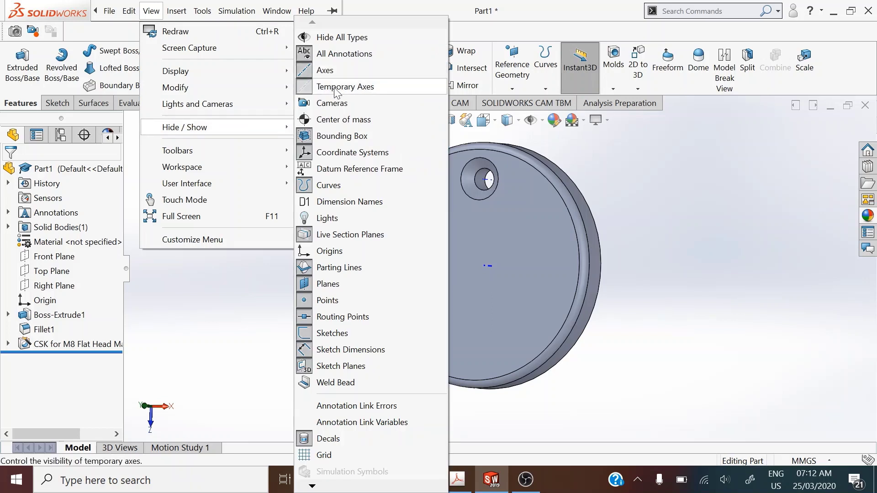
pyautogui.click(642, 223)
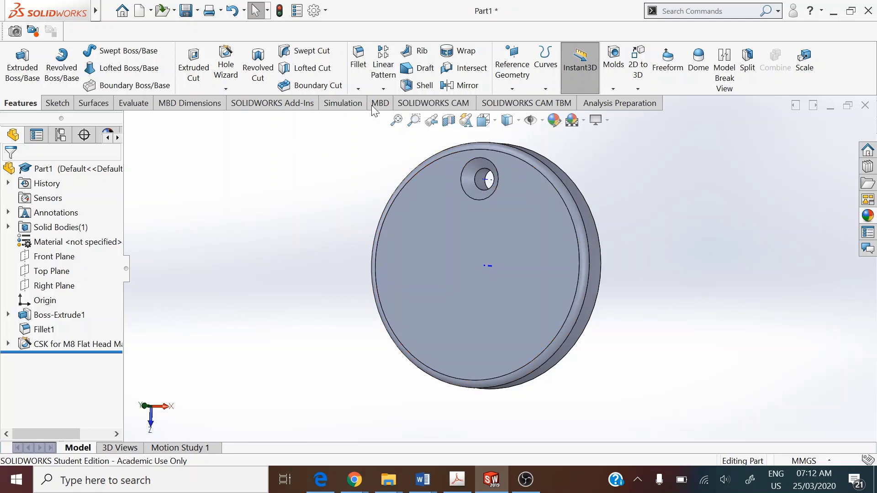
# Step: Start a circular pattern feature
pyautogui.click(379, 89)
pyautogui.click(380, 90)
pyautogui.click(380, 89)
pyautogui.click(379, 89)
pyautogui.click(359, 89)
pyautogui.click(384, 89)
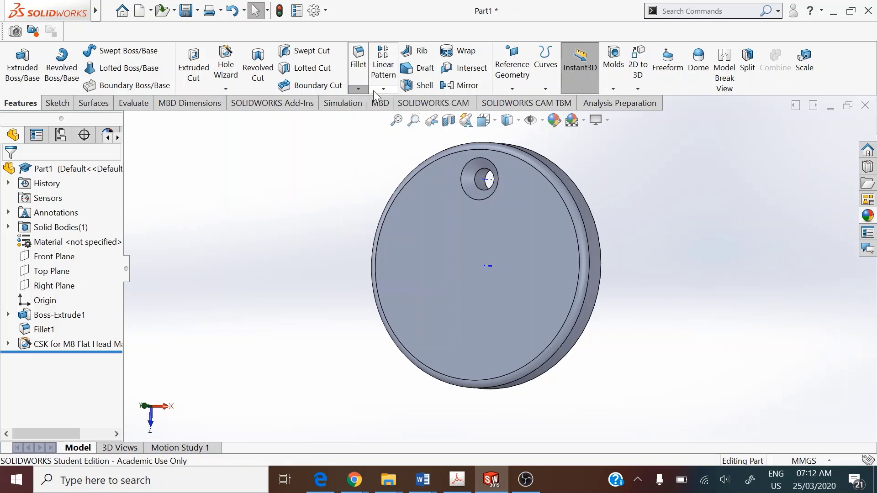
pyautogui.click(383, 89)
pyautogui.click(394, 124)
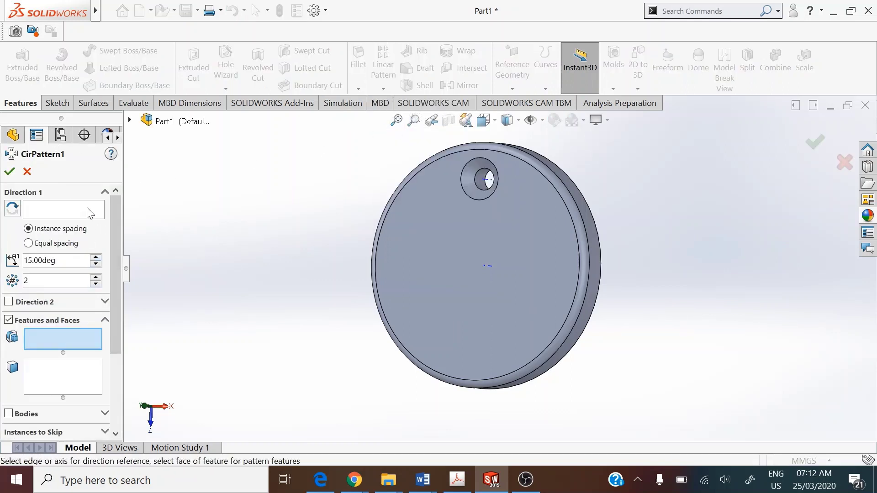
# Step: Try the disc's central temporary axis as the circular pattern's axis and clear that selection
pyautogui.click(54, 212)
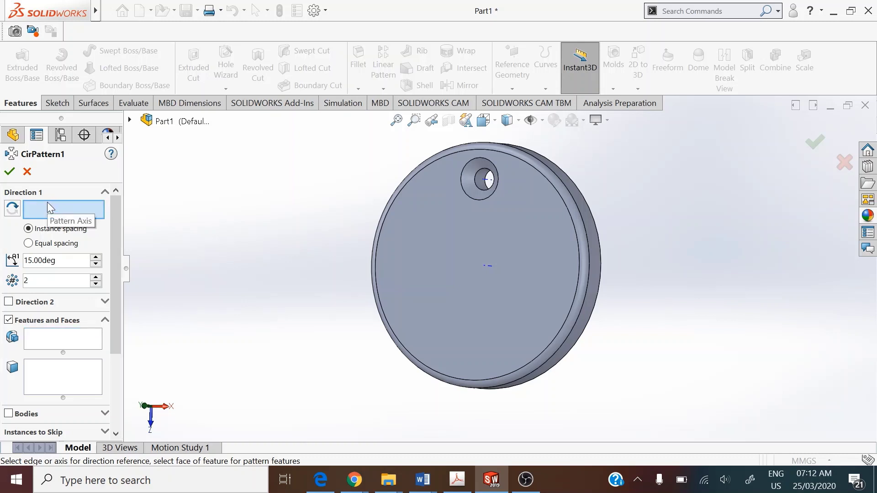
pyautogui.scroll(-5, 489, 267)
pyautogui.click(493, 276)
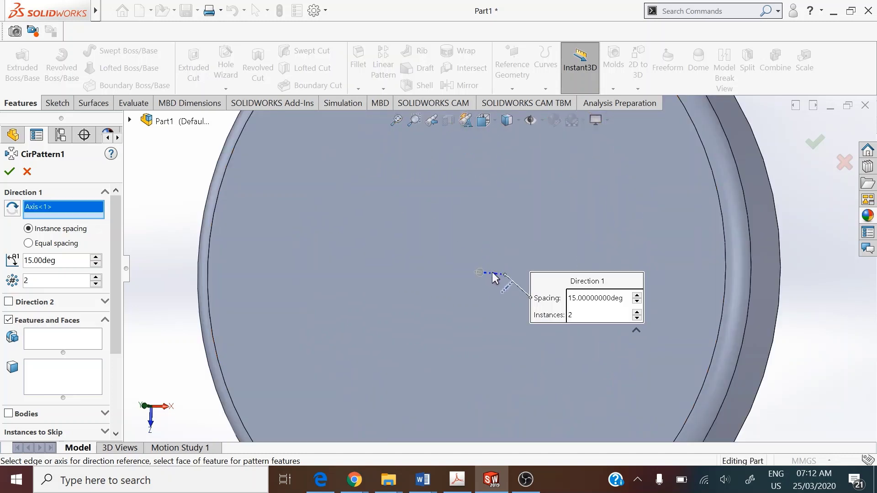
pyautogui.scroll(5, 430, 275)
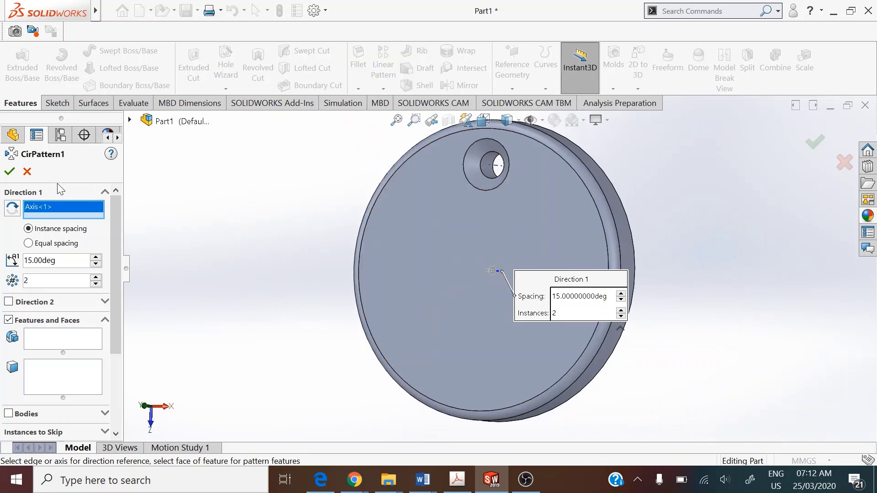
pyautogui.rightClick(48, 207)
pyautogui.click(78, 217)
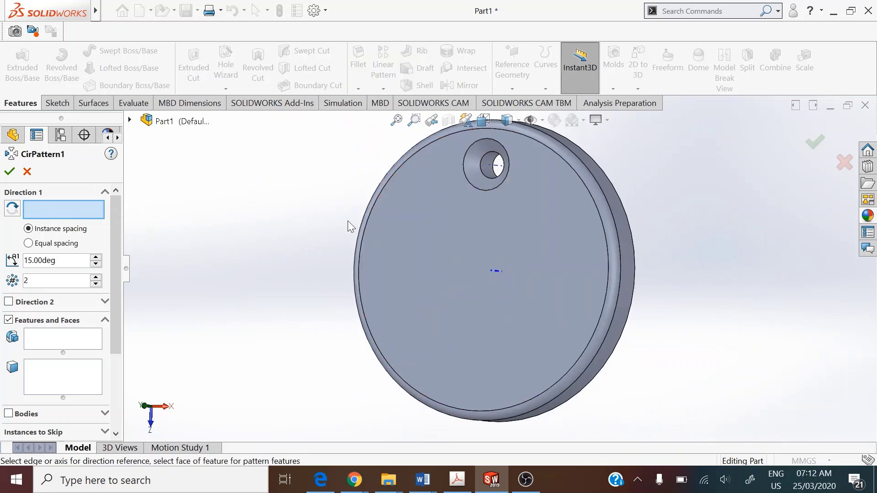
pyautogui.click(632, 240)
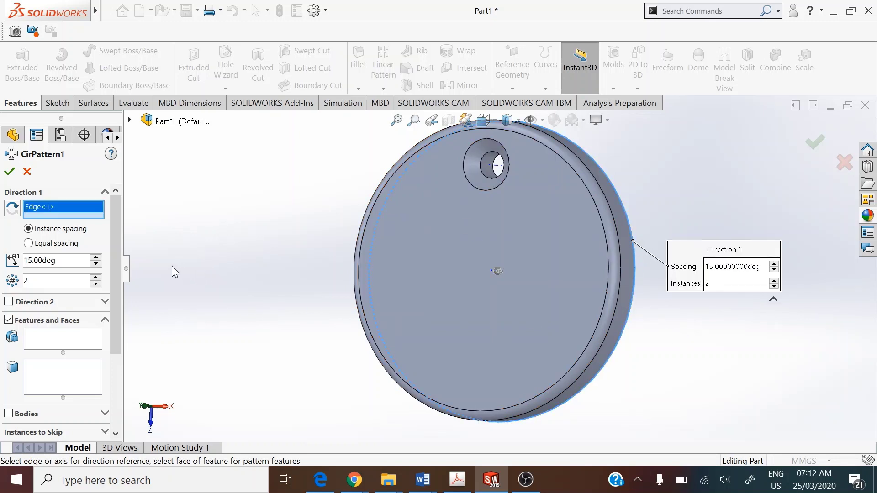
pyautogui.rightClick(51, 209)
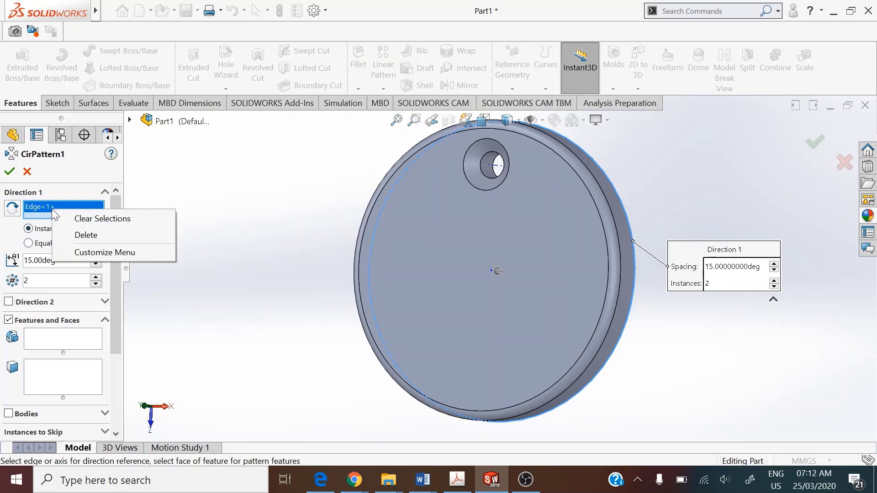
pyautogui.click(61, 235)
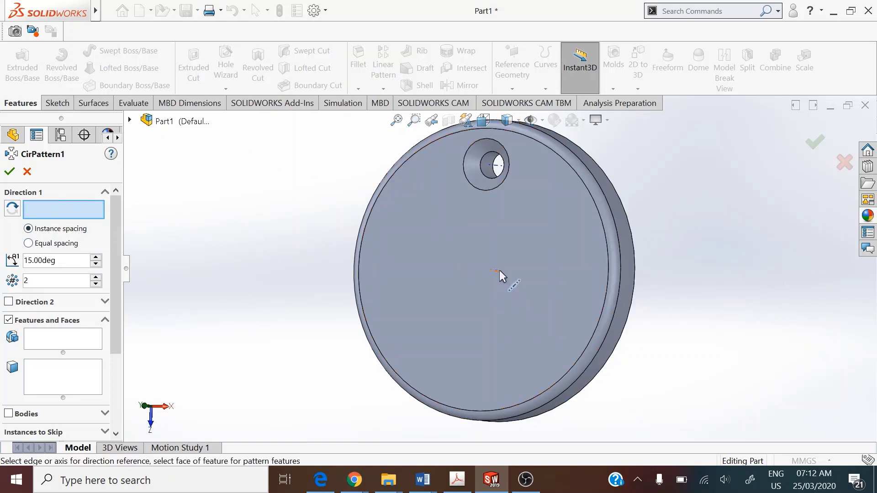
# Step: Set the disc's central temporary axis as the pattern axis, with 6 equally spaced instances over 360 degrees
pyautogui.click(497, 271)
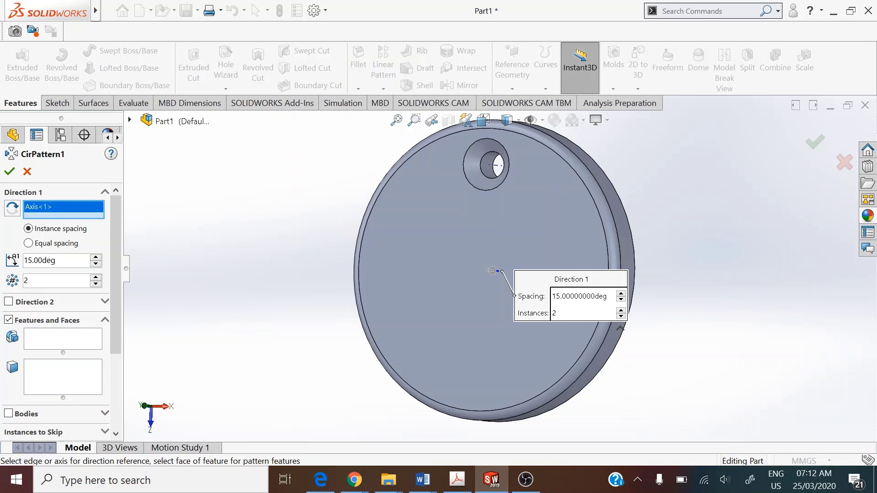
pyautogui.click(28, 243)
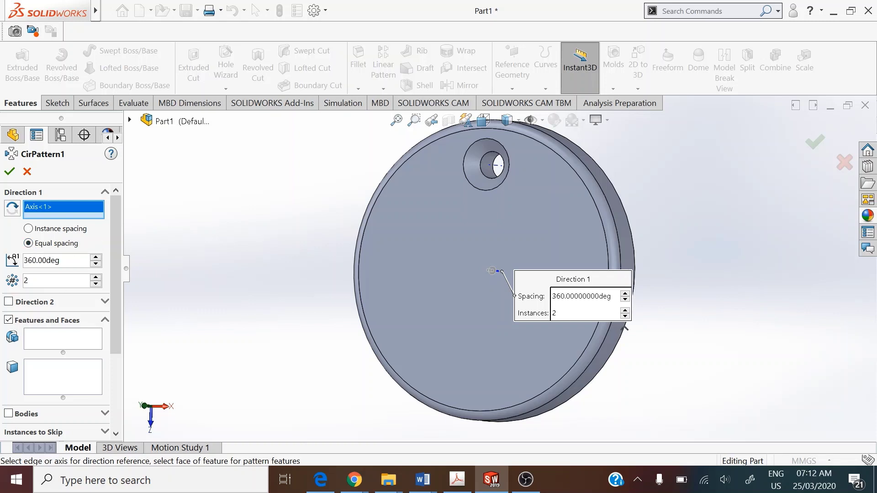
pyautogui.click(95, 277)
pyautogui.click(96, 277)
pyautogui.write('6')
# Step: Choose the M8 countersunk hole as the feature to pattern and finish the circular pattern
pyautogui.click(67, 349)
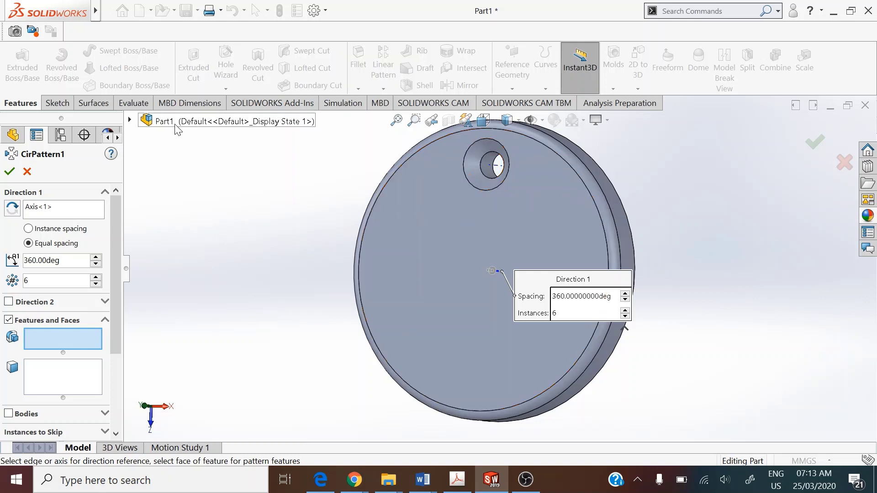
pyautogui.click(131, 120)
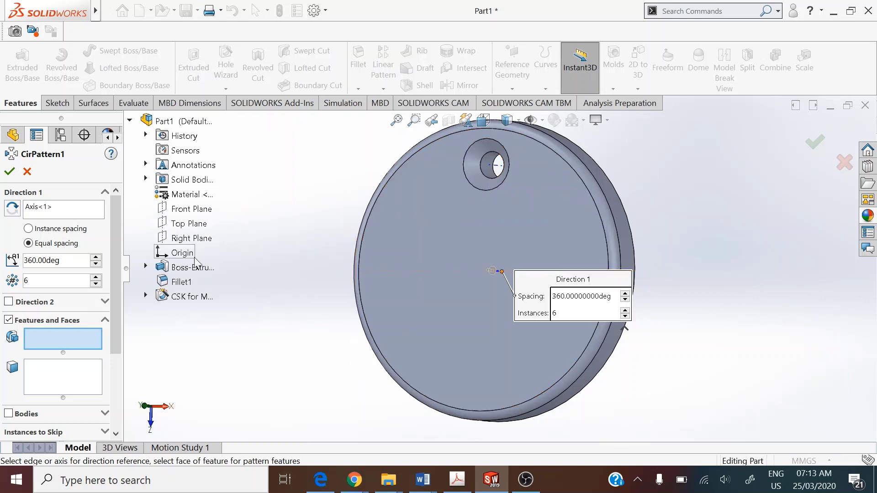
pyautogui.click(197, 297)
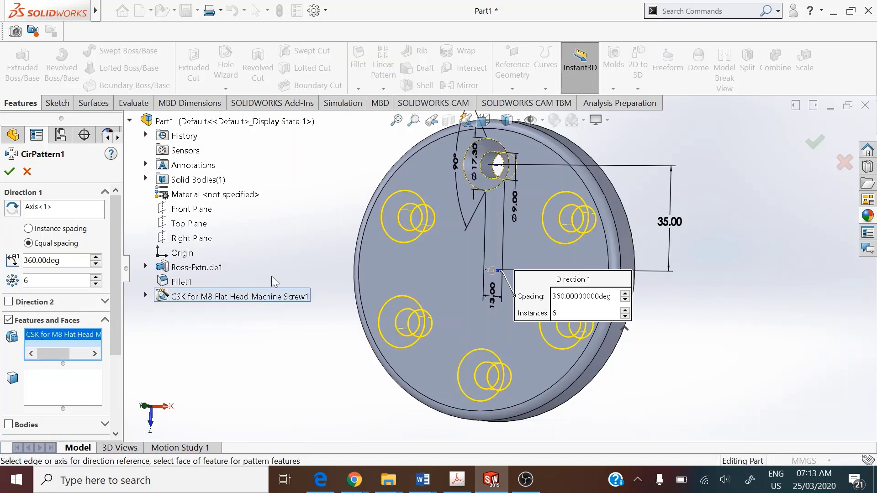
pyautogui.scroll(2, 398, 224)
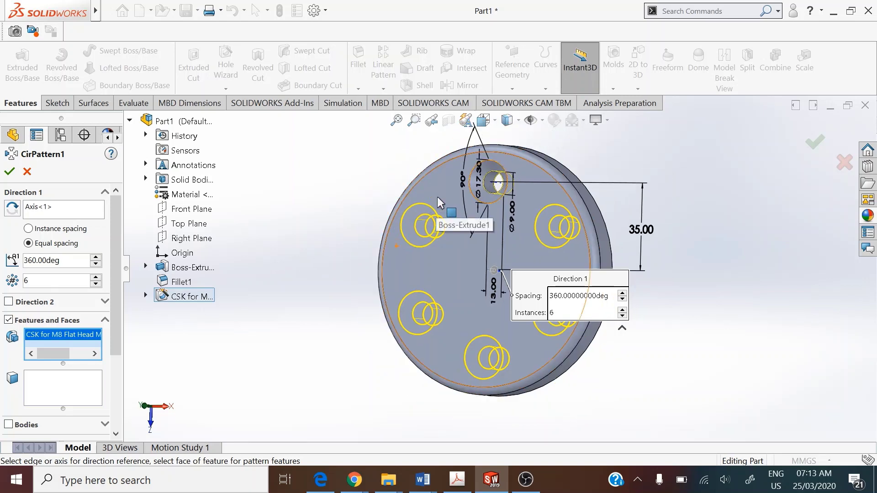
pyautogui.click(10, 172)
# Step: Turn off the display of temporary axes
pyautogui.moveTo(310, 202)
pyautogui.mouseDown(button='middle')
pyautogui.moveTo(353, 190)
pyautogui.moveTo(317, 201)
pyautogui.mouseUp(button='middle')
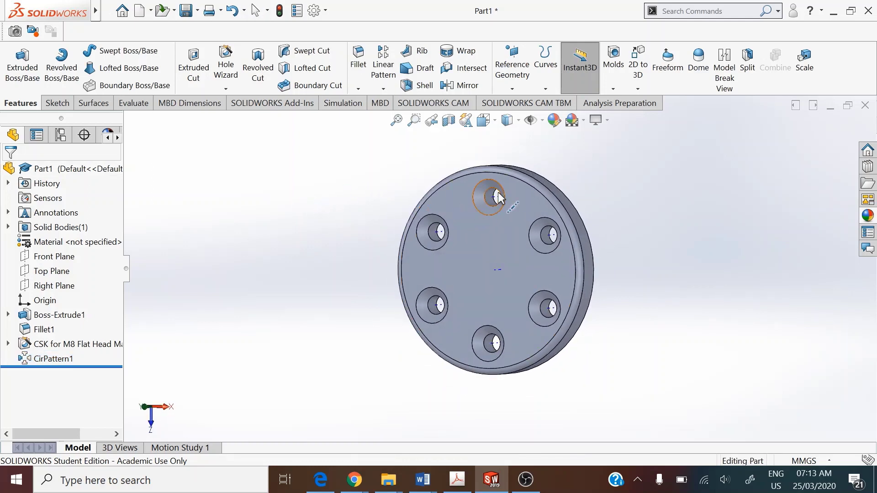
pyautogui.click(512, 122)
pyautogui.click(532, 120)
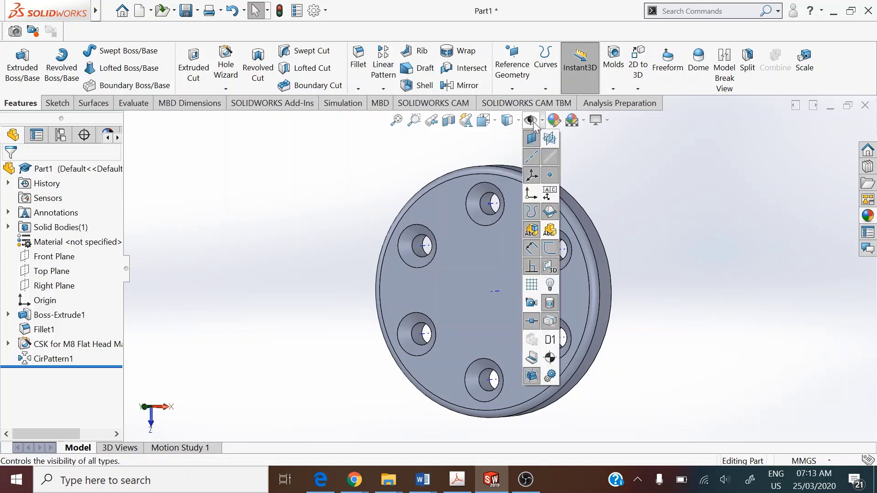
pyautogui.click(548, 157)
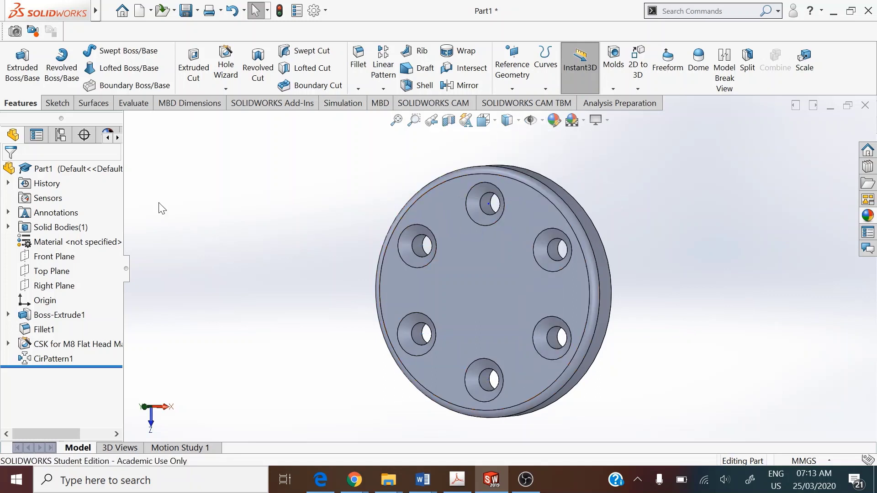
# Step: Apply a light orange colour from the standard swatches to the whole flange part
pyautogui.rightClick(61, 169)
pyautogui.moveTo(197, 315)
pyautogui.click(254, 311)
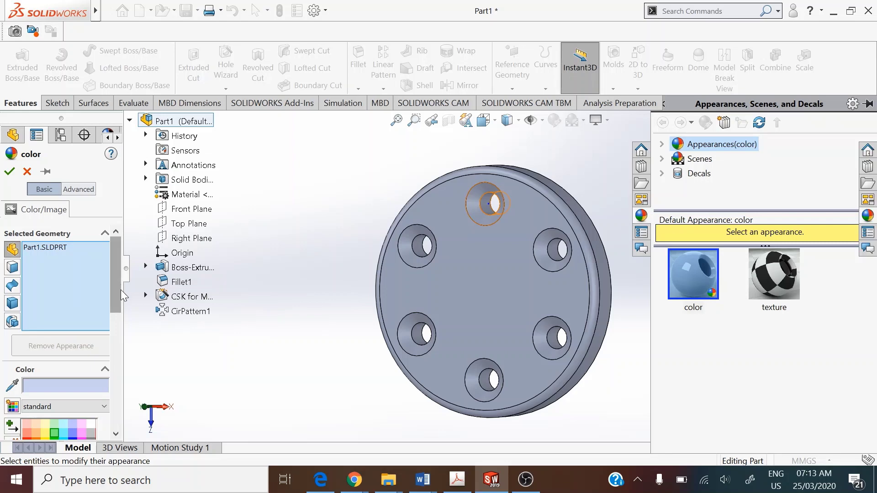
pyautogui.moveTo(118, 290); pyautogui.dragTo(117, 333)
pyautogui.click(36, 291)
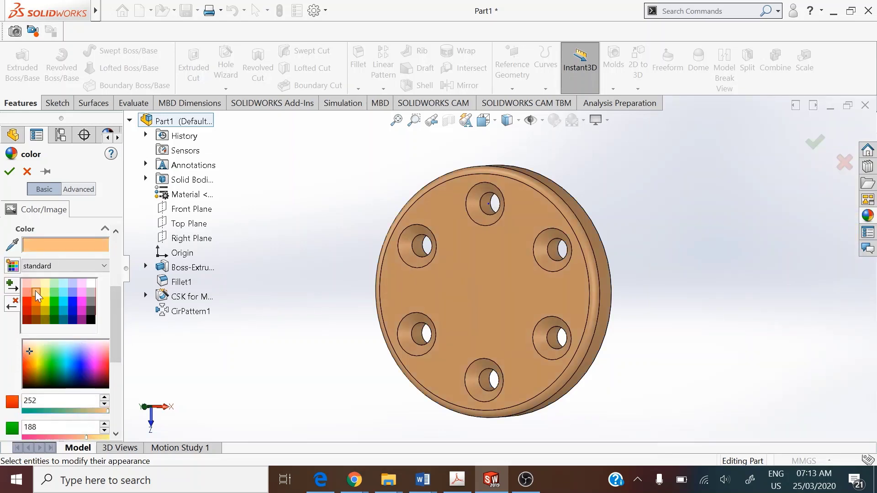
pyautogui.click(8, 172)
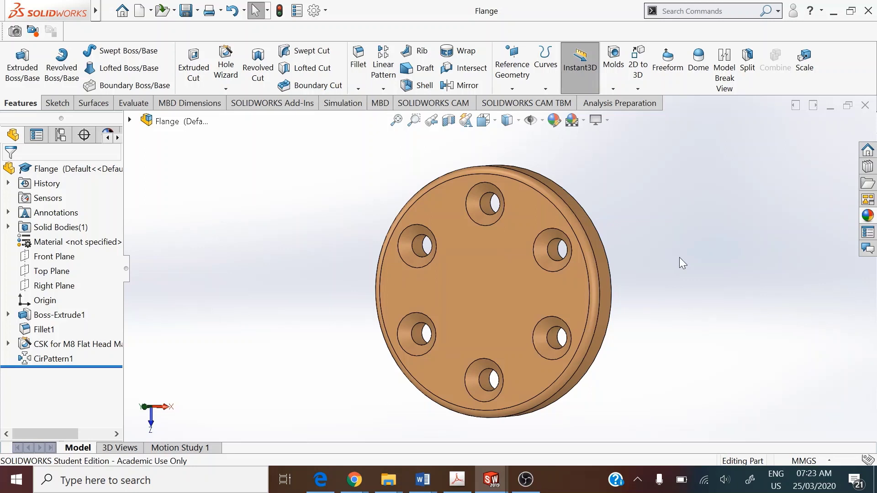
# Step: Create a new part document and add a reference plane offset 76 mm above the Top Plane
pyautogui.click(141, 19)
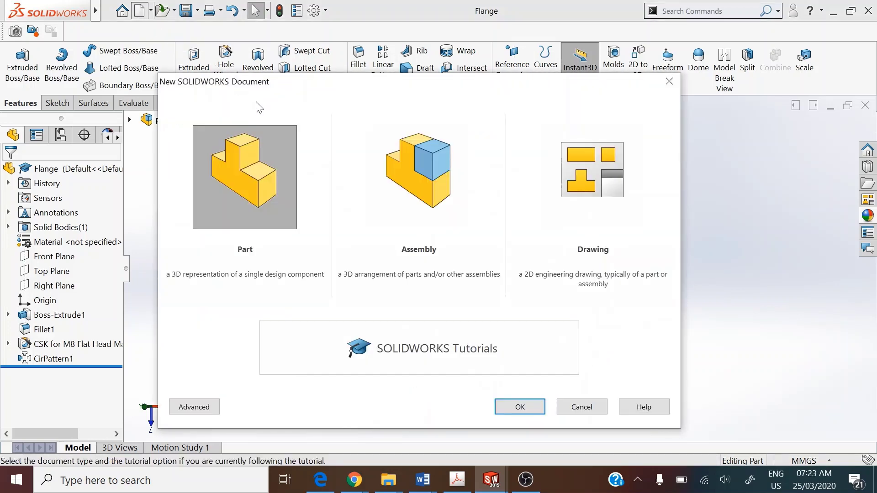
pyautogui.doubleClick(263, 178)
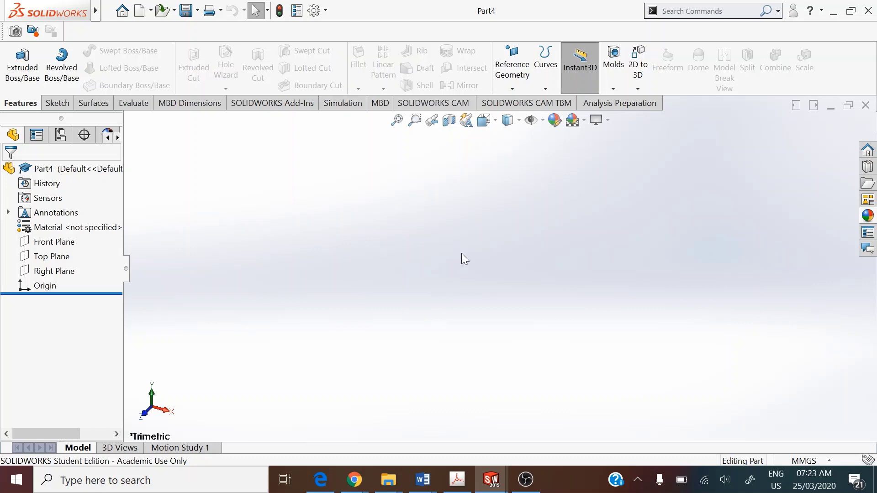
pyautogui.click(42, 258)
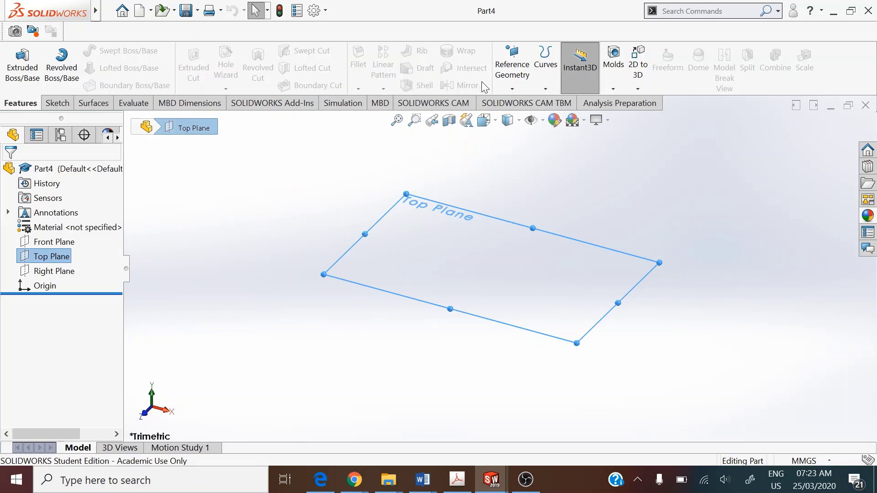
pyautogui.click(512, 88)
pyautogui.click(520, 105)
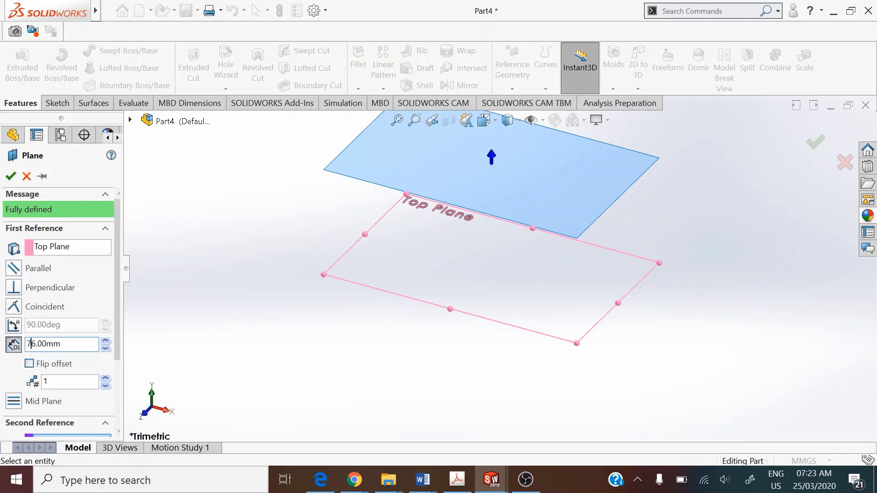
pyautogui.write('76')
pyautogui.click(10, 176)
pyautogui.press('f')
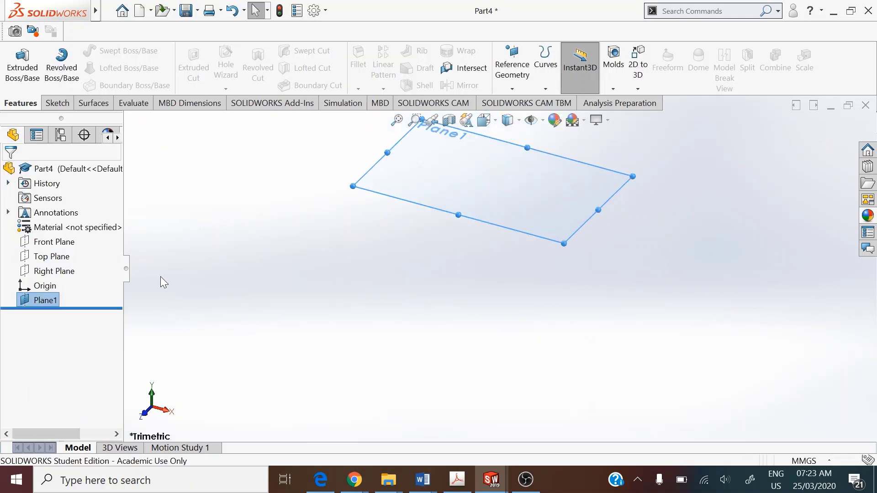
# Step: Sketch a circle of about 51 mm radius on the Top Plane, centred on the origin
pyautogui.click(54, 256)
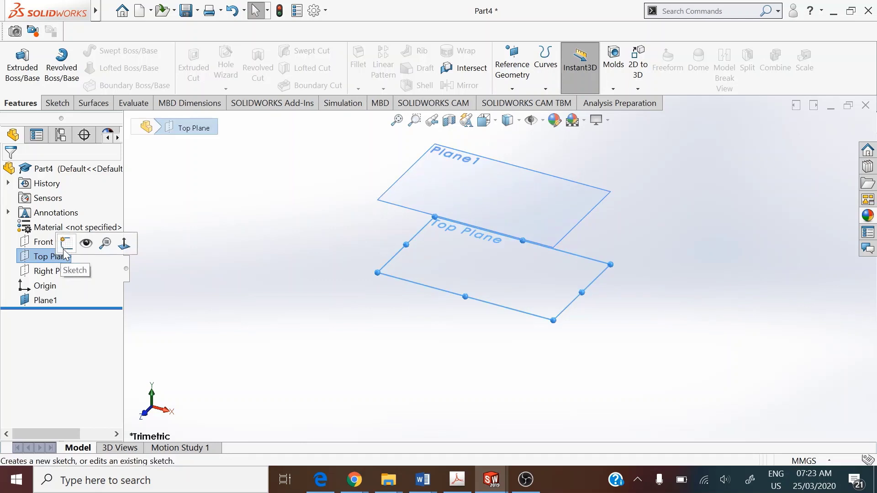
pyautogui.click(65, 248)
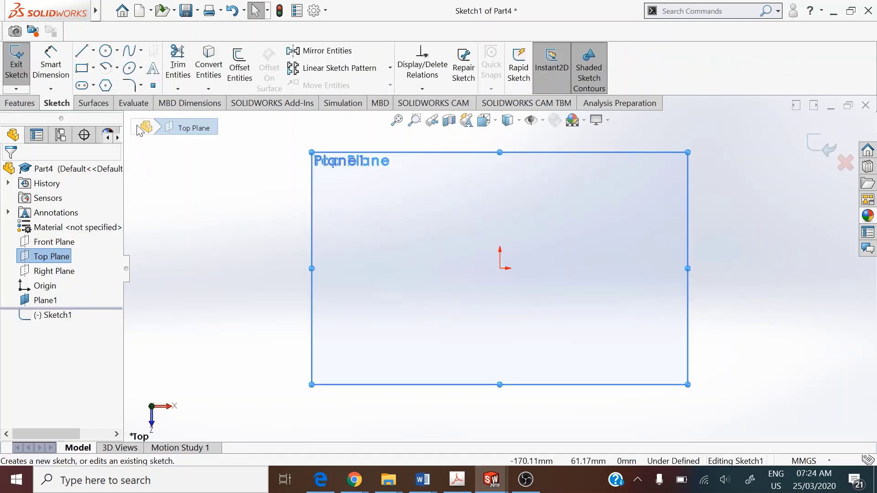
pyautogui.click(106, 52)
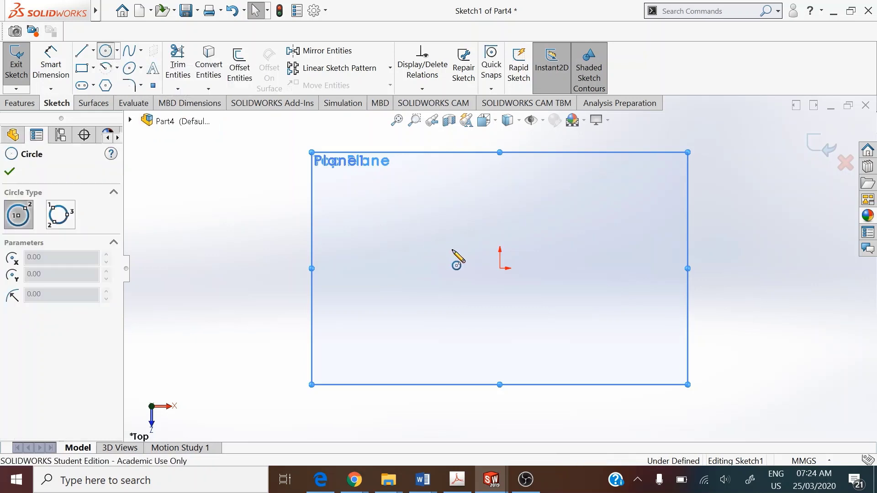
pyautogui.click(501, 268)
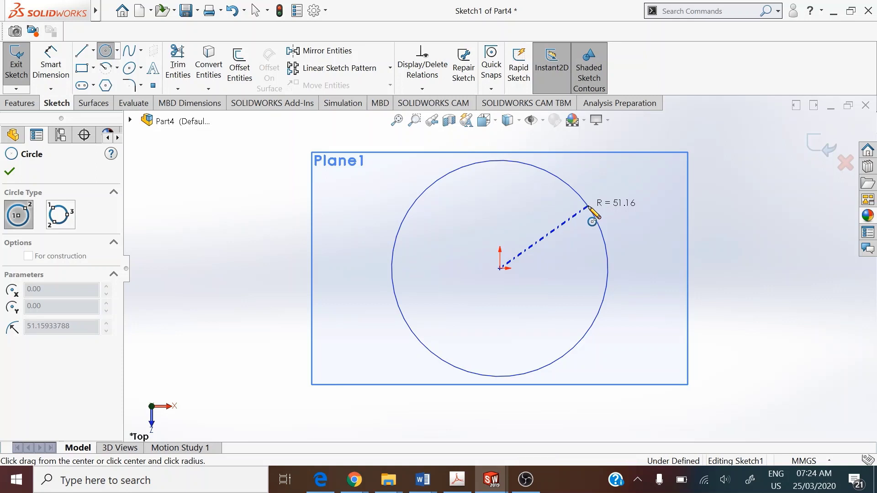
pyautogui.click(589, 208)
# Step: Dimension the circle's diameter as 42 mm and exit the sketch
pyautogui.moveTo(316, 237); pyautogui.dragTo(320, 222, button='right')
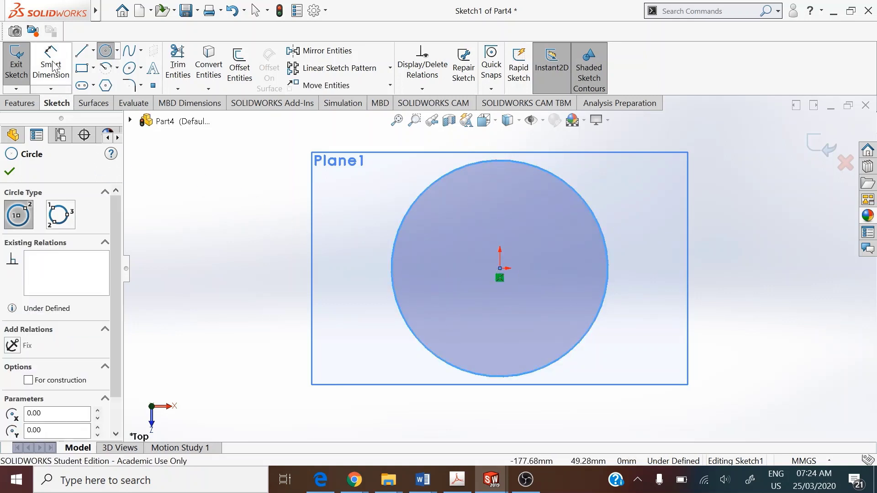
pyautogui.click(602, 301)
pyautogui.click(656, 340)
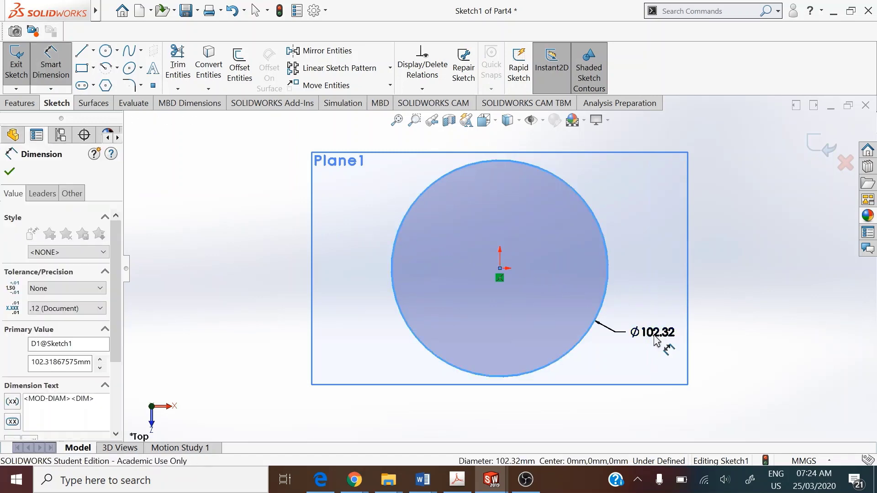
pyautogui.write('42')
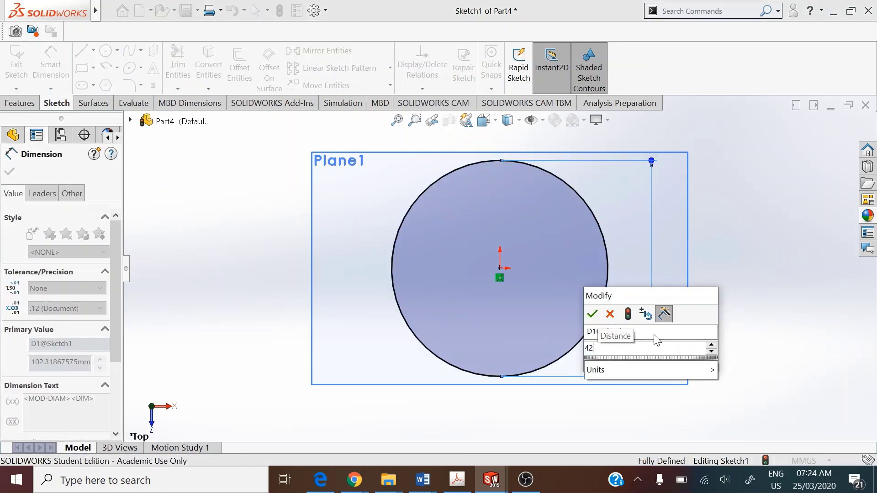
pyautogui.press('Return')
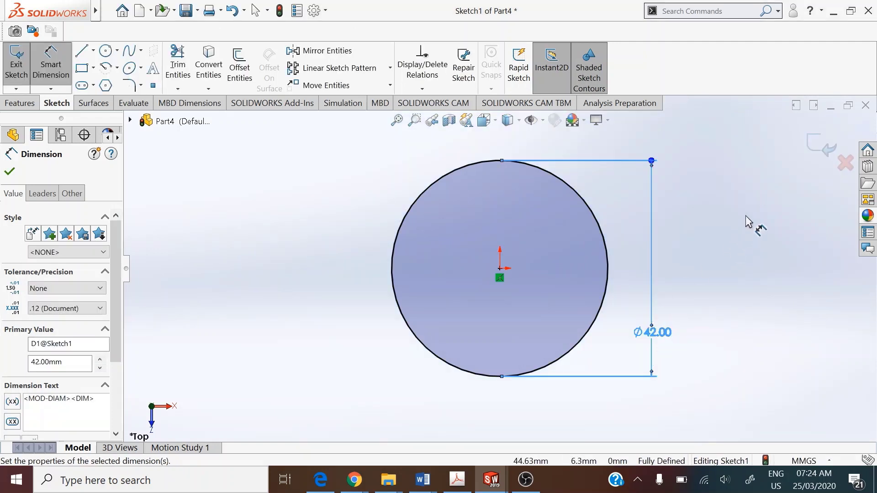
pyautogui.click(821, 153)
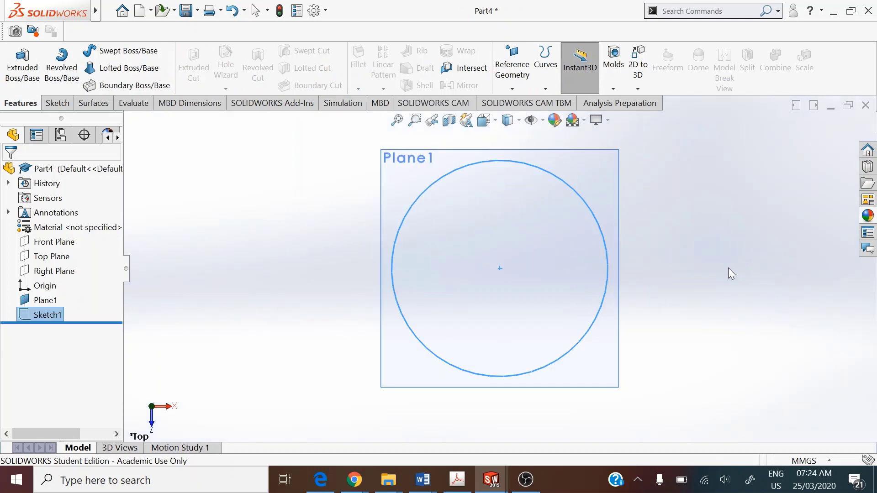
# Step: Sketch a circle of about 16 mm radius on the offset plane above the Top Plane, centred on the origin
pyautogui.moveTo(699, 293); pyautogui.dragTo(654, 248, button='middle')
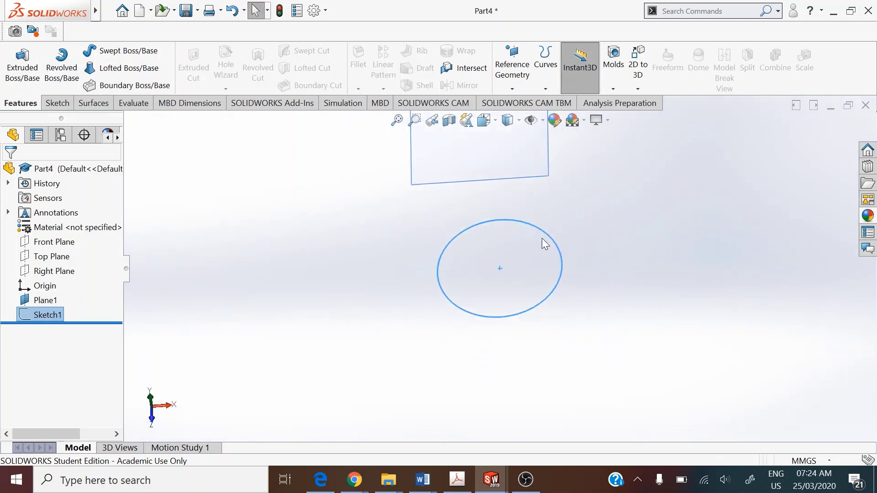
pyautogui.click(486, 120)
pyautogui.click(561, 159)
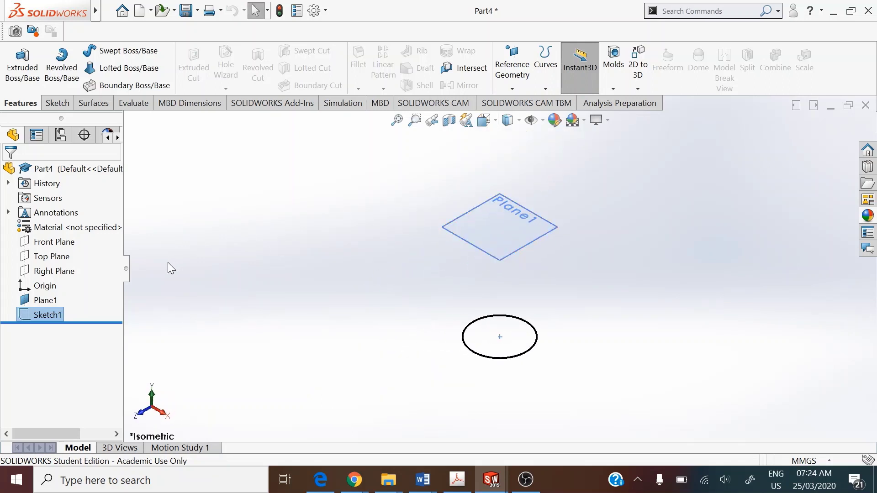
pyautogui.rightClick(45, 300)
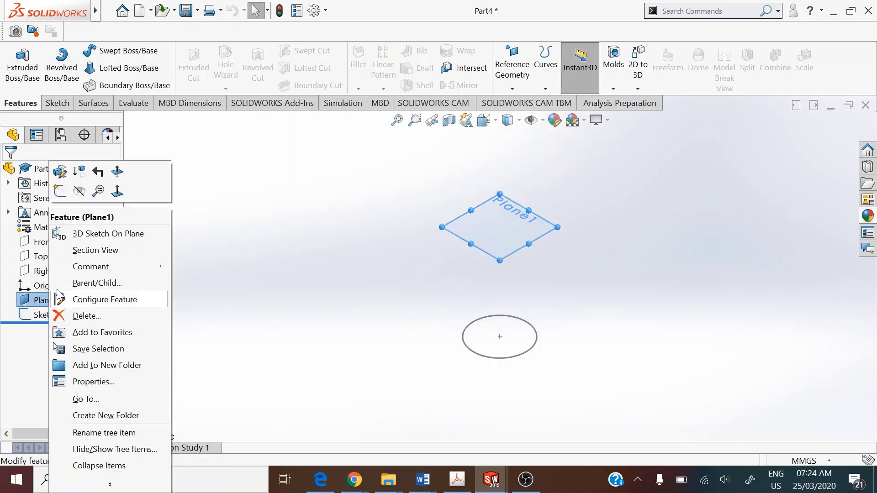
pyautogui.click(60, 191)
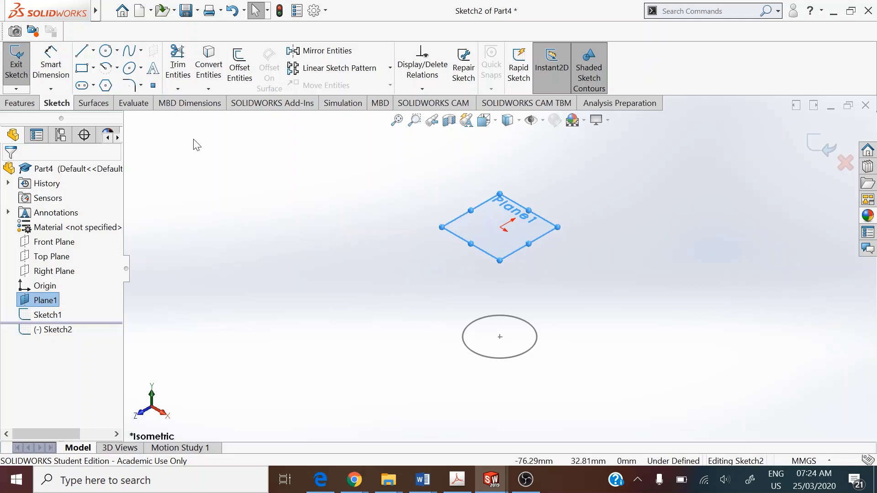
pyautogui.click(105, 50)
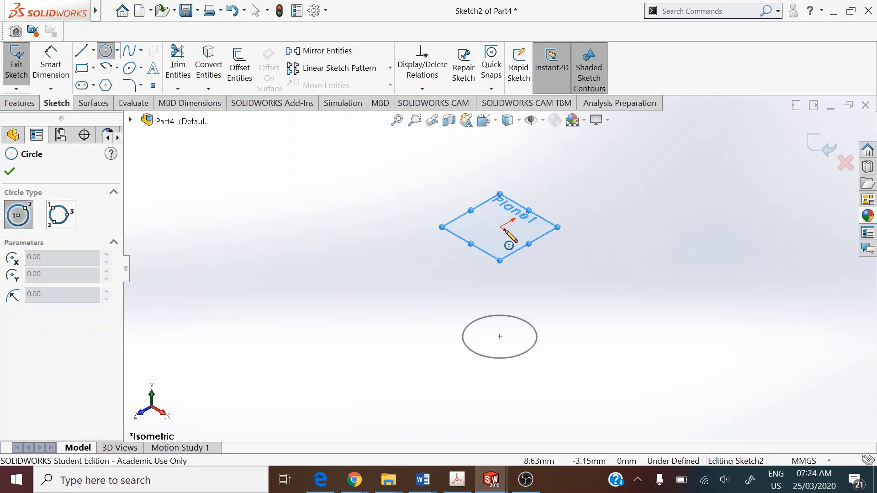
pyautogui.scroll(-3, 500, 231)
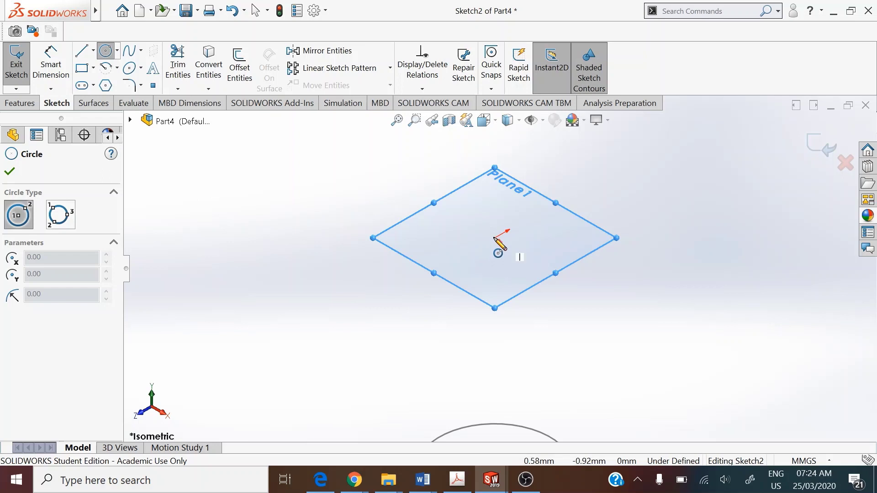
pyautogui.click(495, 237)
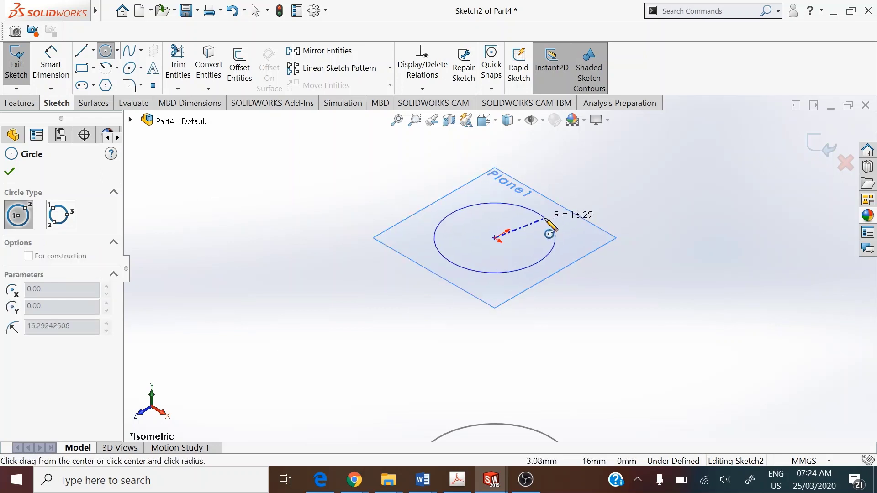
pyautogui.click(550, 229)
pyautogui.scroll(1, 580, 329)
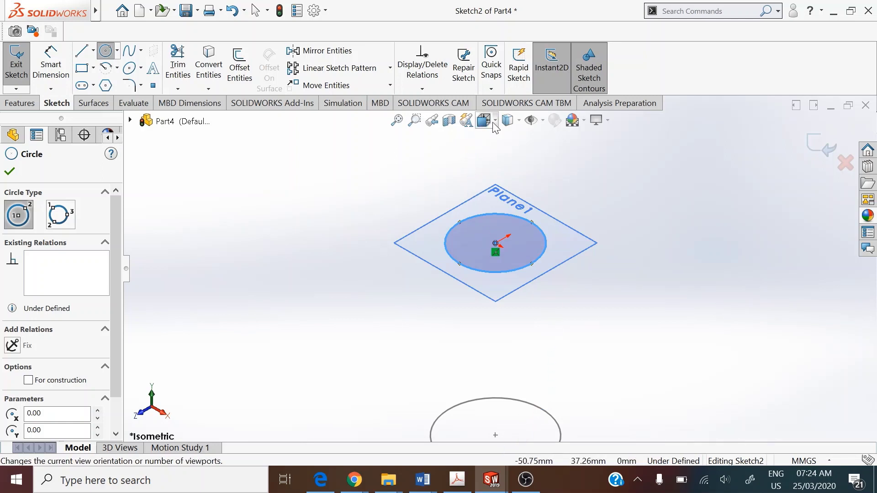
pyautogui.press('Escape')
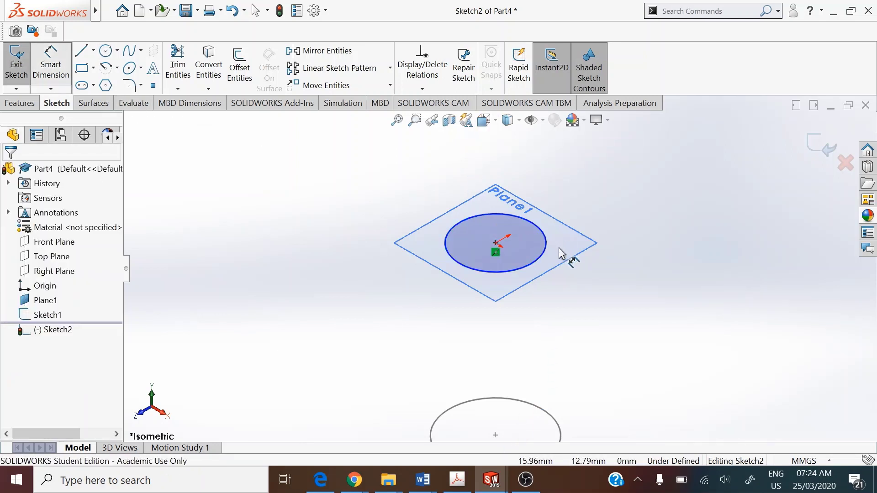
# Step: Dimension the upper circle's diameter as 32 mm and exit the sketch
pyautogui.click(547, 247)
pyautogui.click(644, 273)
pyautogui.write('32')
pyautogui.press('Return')
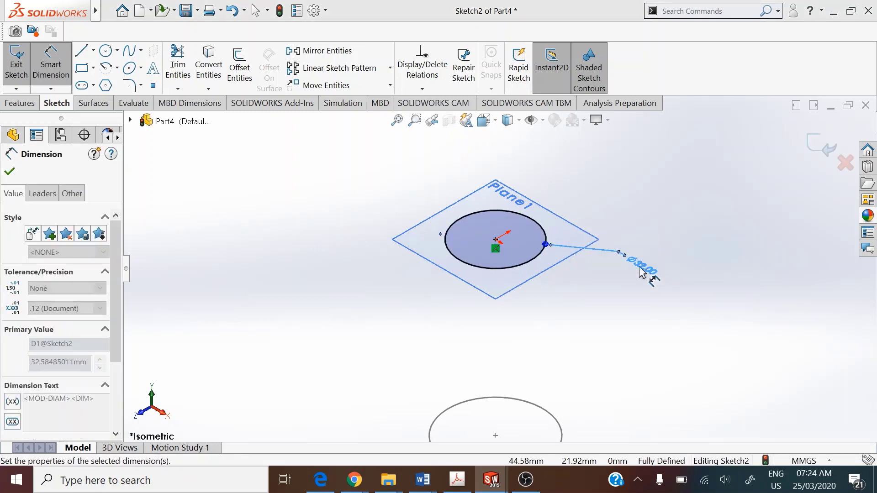
pyautogui.click(822, 148)
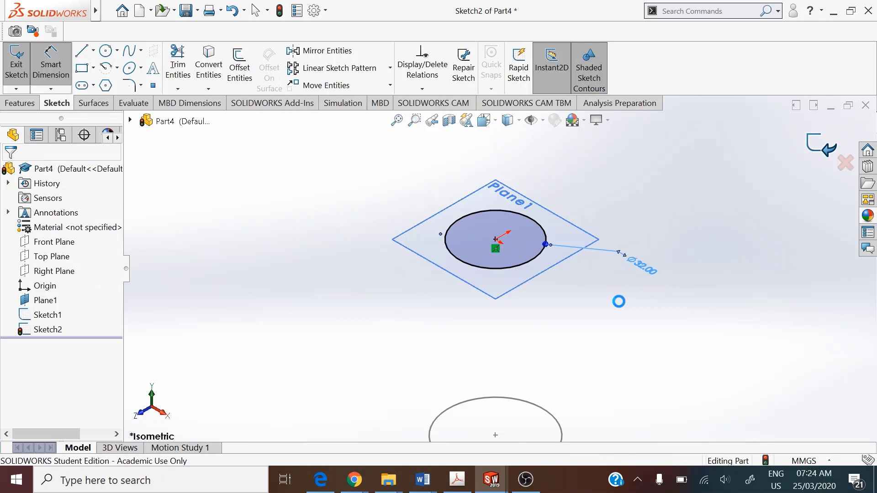
pyautogui.click(182, 298)
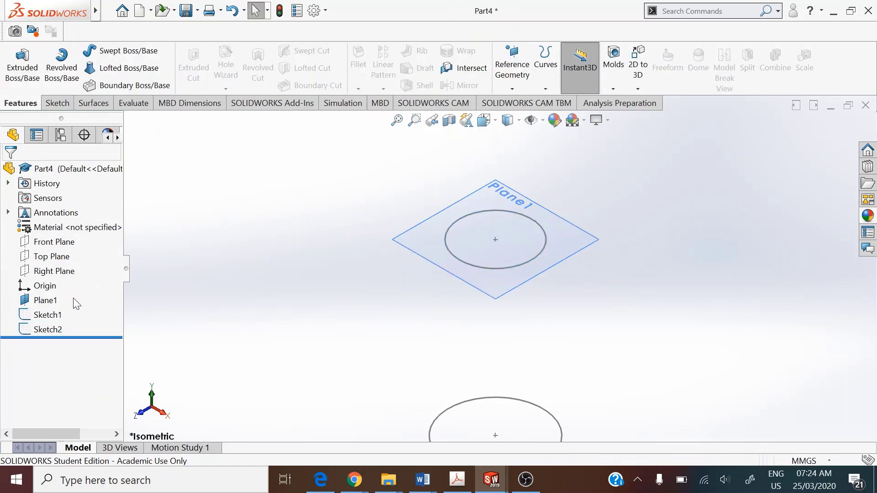
# Step: Hide the offset reference plane and start a Lofted Boss/Base feature
pyautogui.click(51, 300)
pyautogui.rightClick(50, 300)
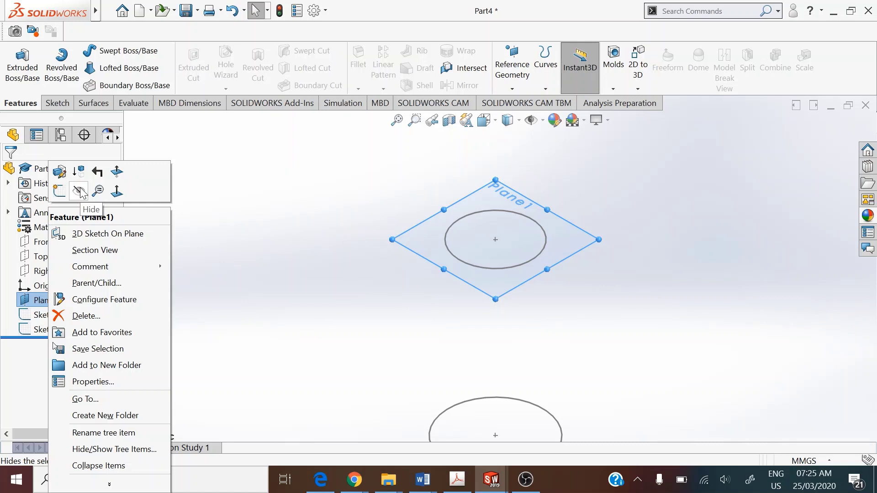
pyautogui.click(78, 191)
pyautogui.moveTo(418, 343)
pyautogui.mouseDown(button='middle')
pyautogui.moveTo(449, 372)
pyautogui.moveTo(501, 374)
pyautogui.mouseUp(button='middle')
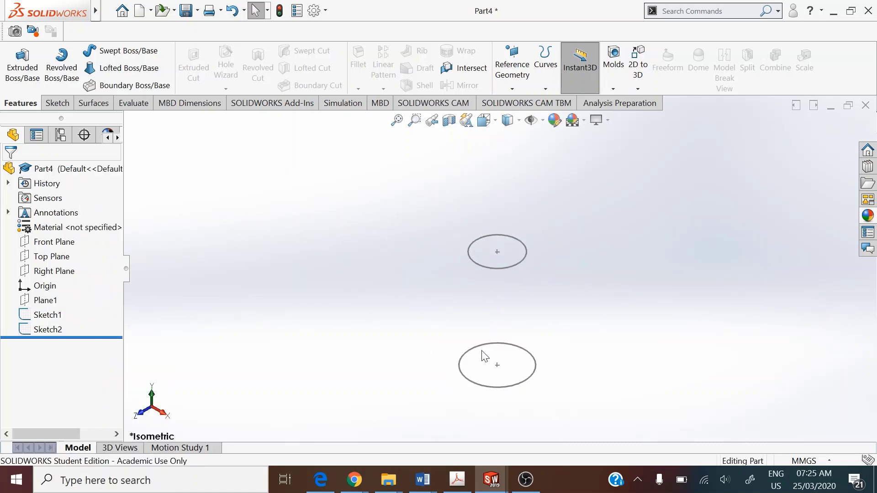
pyautogui.click(126, 68)
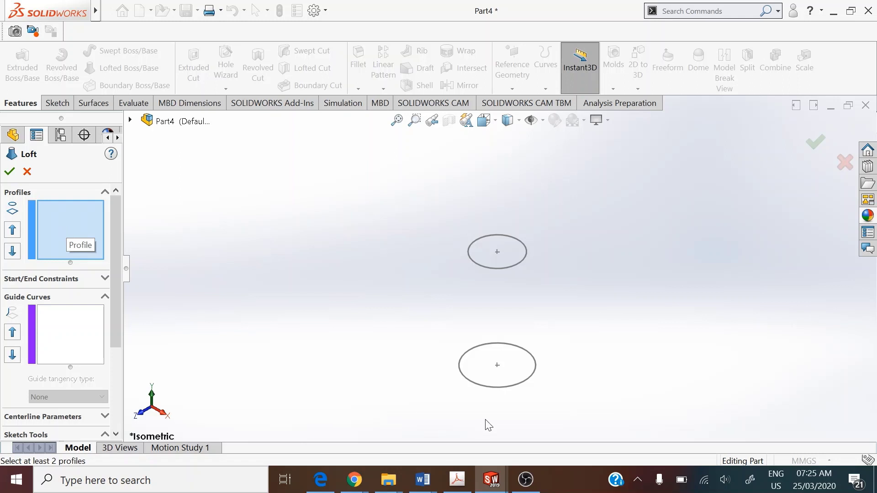
pyautogui.click(470, 385)
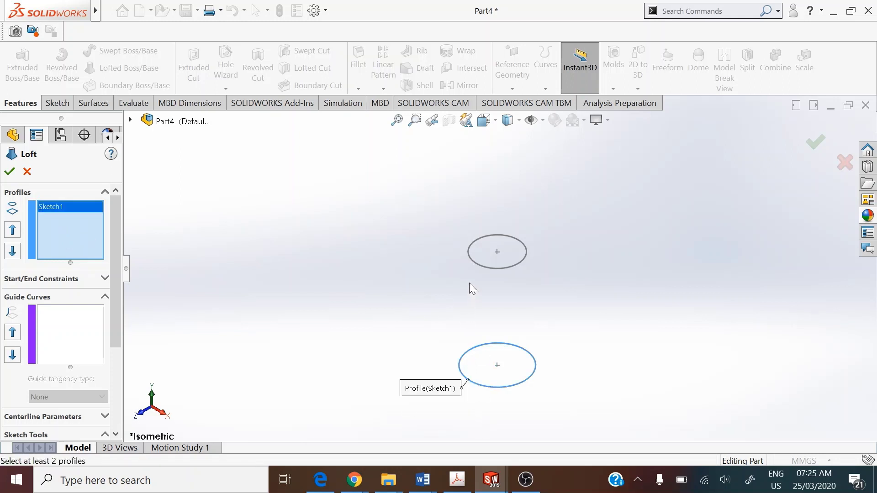
pyautogui.click(480, 263)
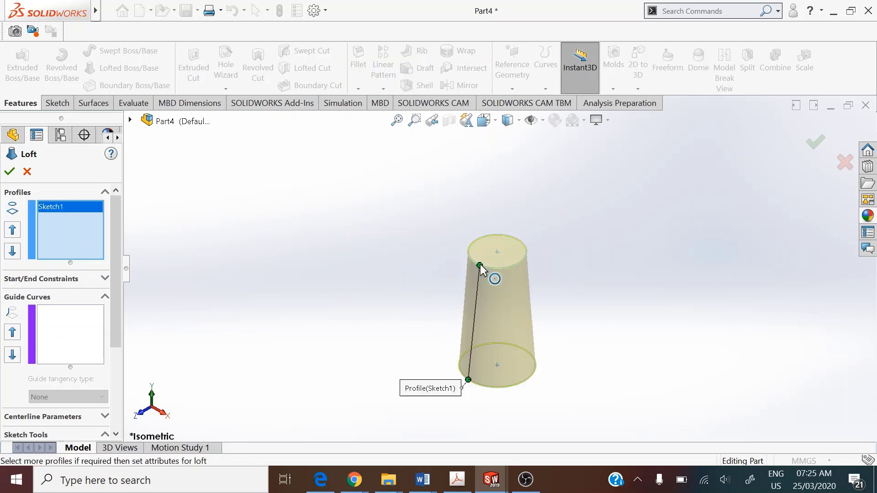
pyautogui.rightClick(76, 220)
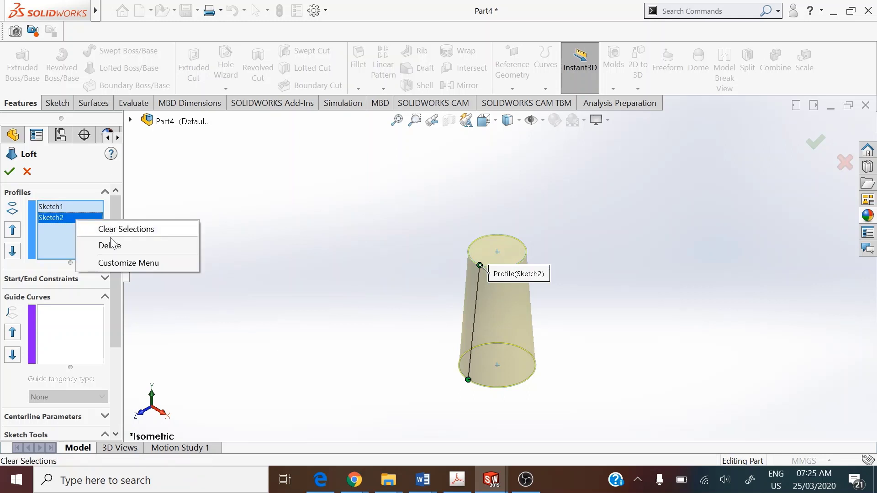
pyautogui.click(112, 244)
pyautogui.rightClick(60, 205)
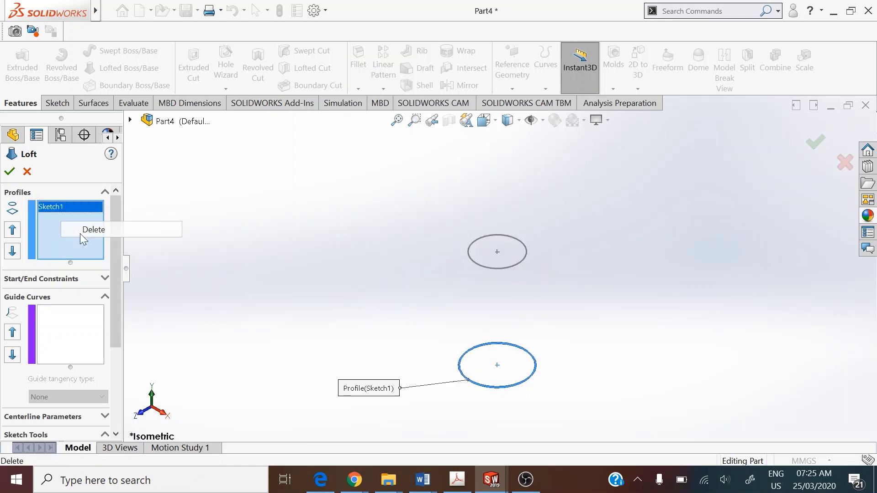
pyautogui.click(82, 230)
# Step: Loft between Sketch1 and Sketch2, moving the upper connector point around its circle to twist the body
pyautogui.click(130, 120)
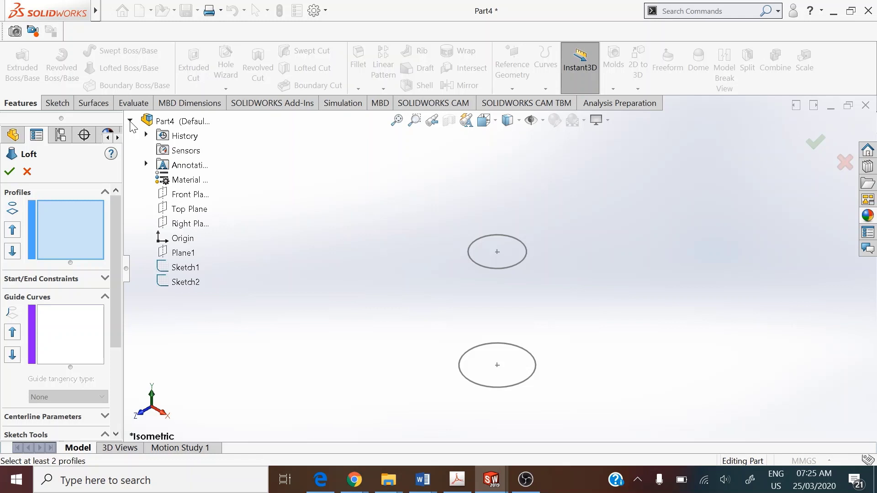
pyautogui.click(191, 268)
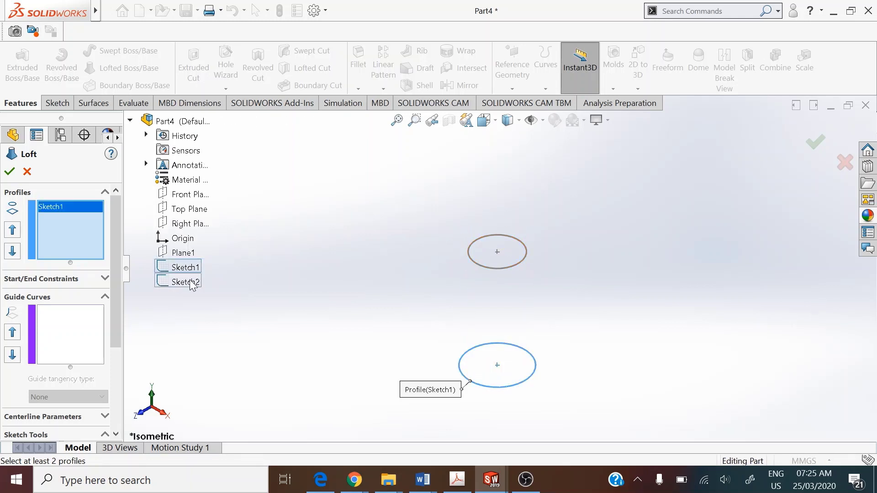
pyautogui.click(188, 282)
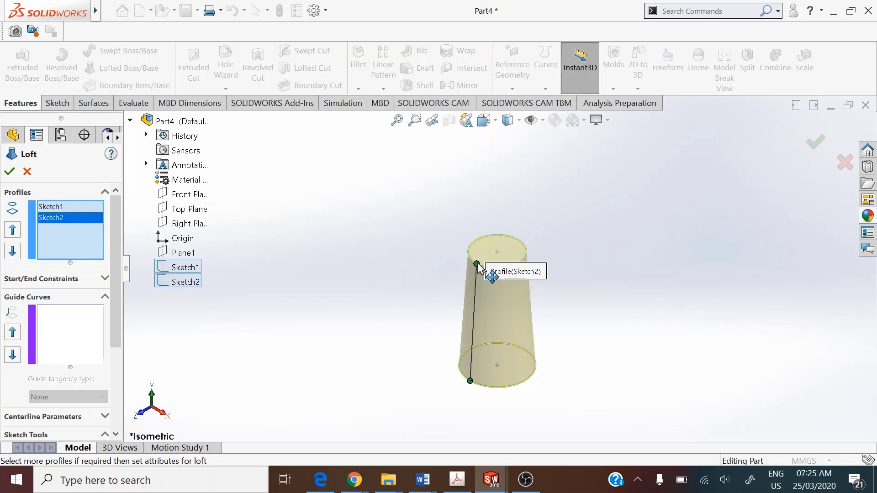
pyautogui.moveTo(478, 266); pyautogui.dragTo(515, 276)
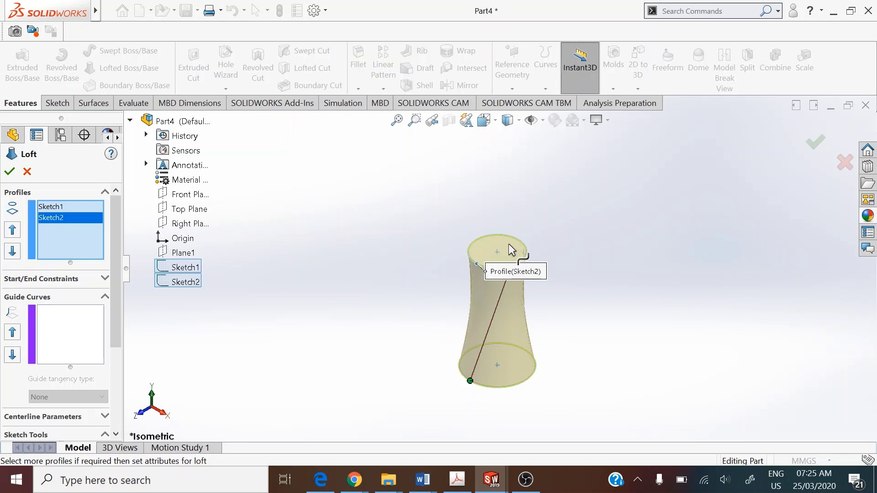
pyautogui.click(11, 173)
pyautogui.moveTo(451, 291)
pyautogui.mouseDown(button='middle')
pyautogui.moveTo(404, 251)
pyautogui.moveTo(348, 286)
pyautogui.moveTo(324, 321)
pyautogui.moveTo(548, 300)
pyautogui.moveTo(528, 298)
pyautogui.moveTo(530, 290)
pyautogui.moveTo(474, 314)
pyautogui.moveTo(415, 289)
pyautogui.mouseUp(button='middle')
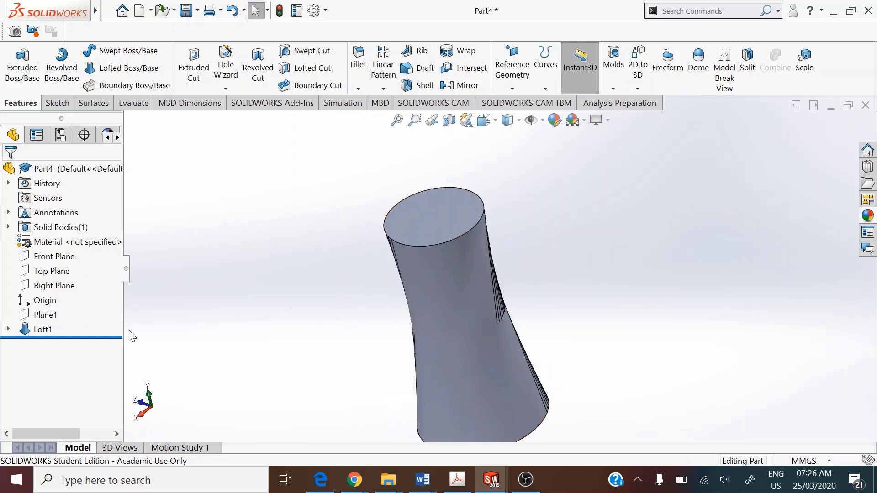
# Step: Edit the loft and align its upper and lower connector points on the same side to remove the twist
pyautogui.rightClick(47, 334)
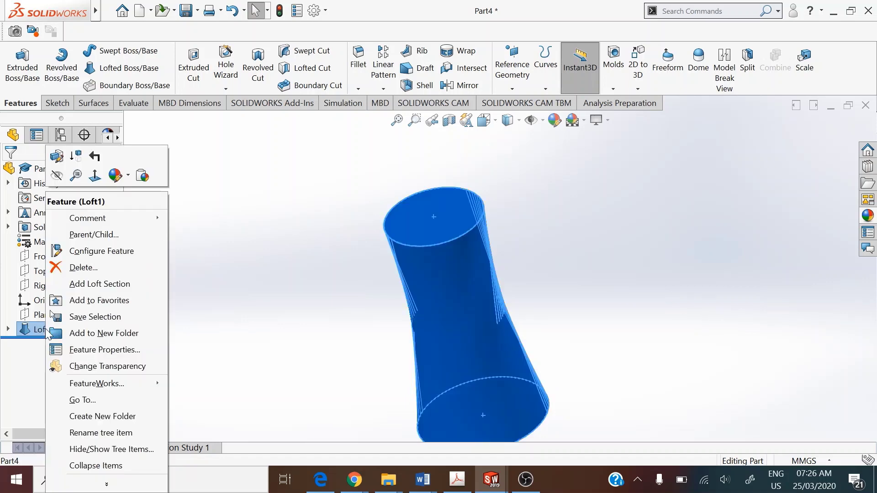
pyautogui.click(57, 156)
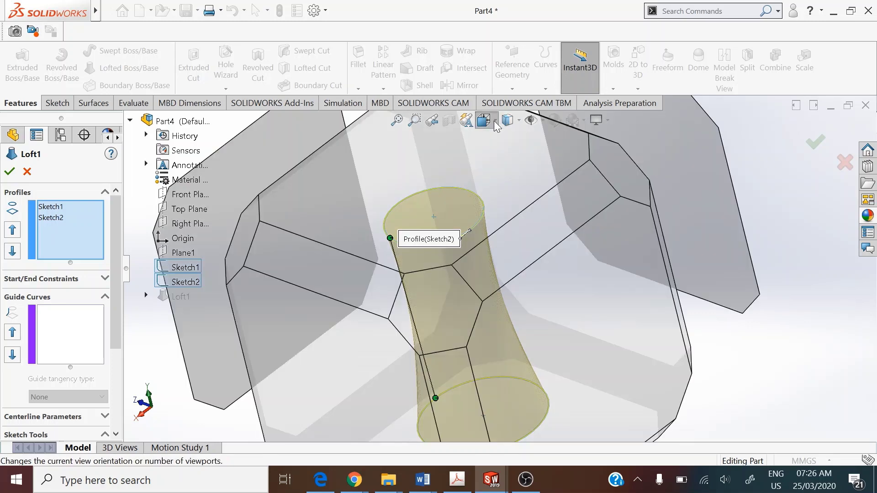
pyautogui.click(484, 120)
pyautogui.click(501, 176)
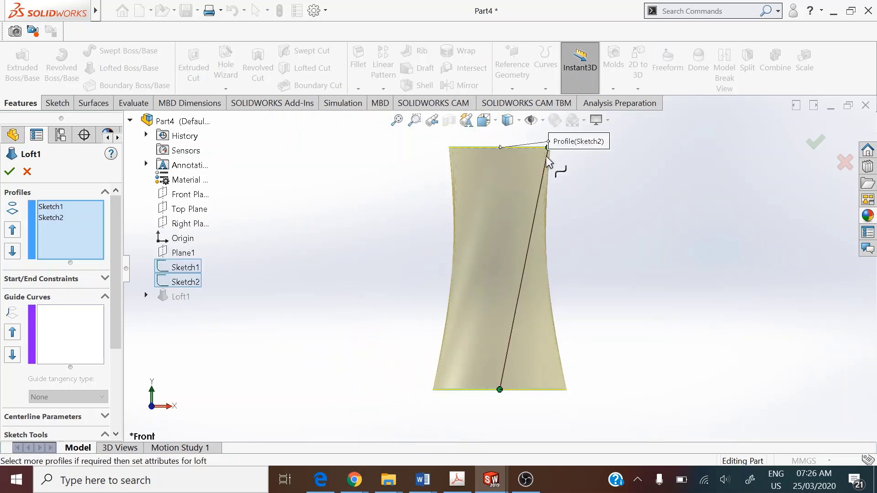
pyautogui.moveTo(548, 147); pyautogui.dragTo(449, 147)
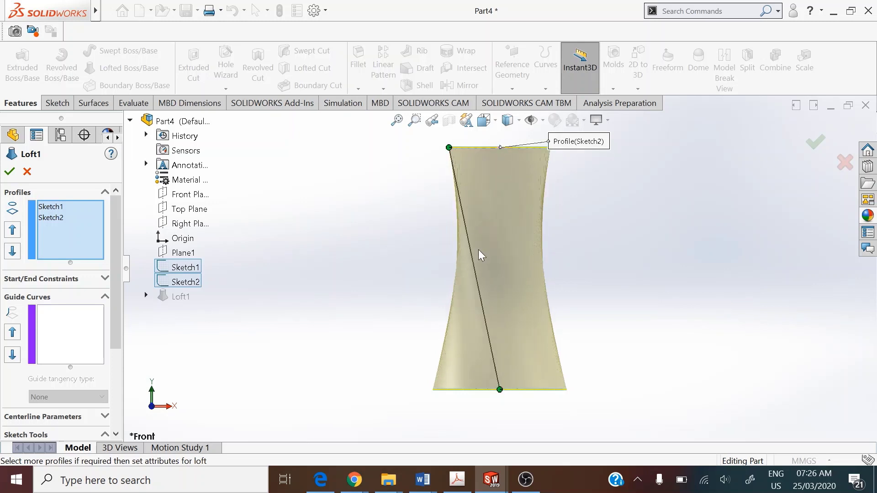
pyautogui.moveTo(499, 392); pyautogui.dragTo(424, 386)
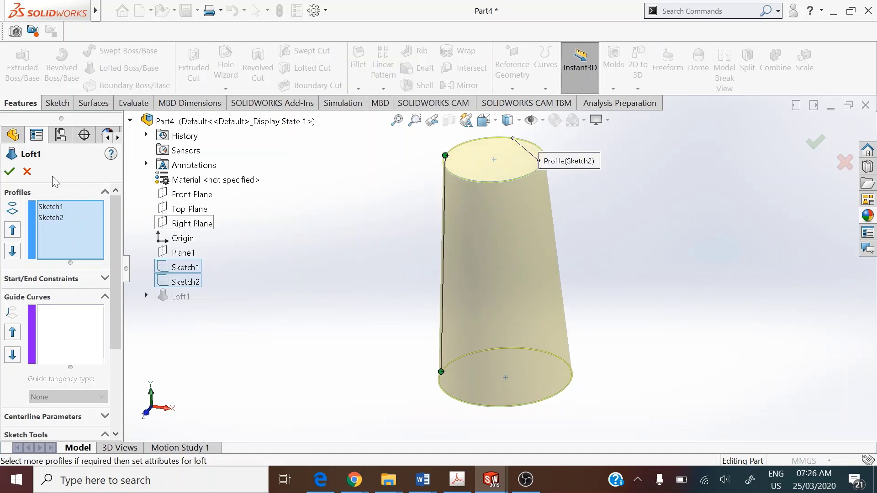
pyautogui.click(9, 171)
pyautogui.click(310, 212)
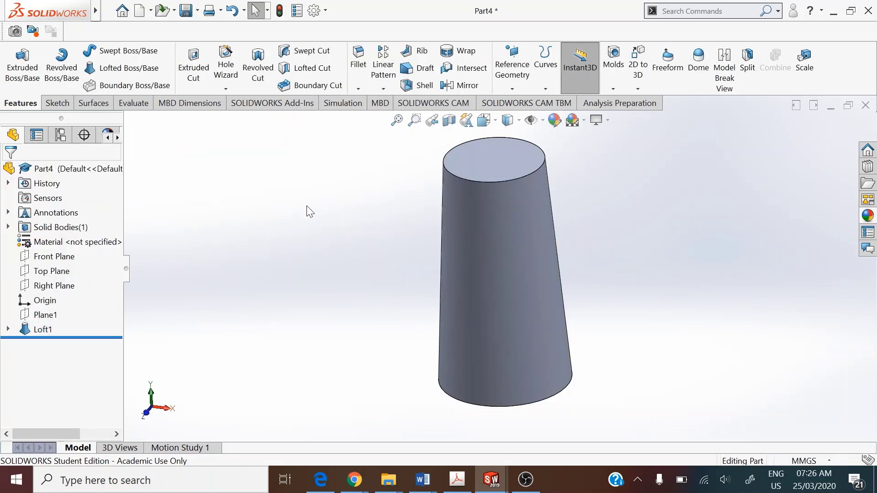
# Step: Apply a cyan colour from the standard swatches to the whole lofted part
pyautogui.rightClick(96, 171)
pyautogui.moveTo(192, 314)
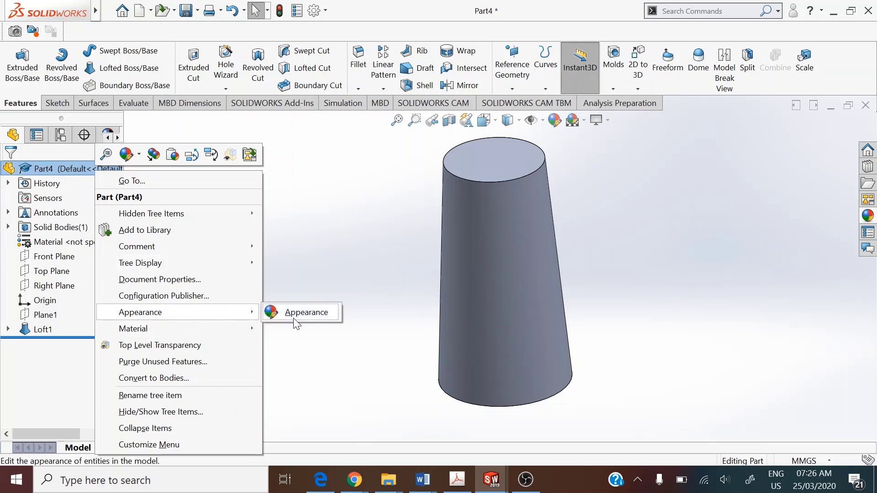
pyautogui.click(296, 320)
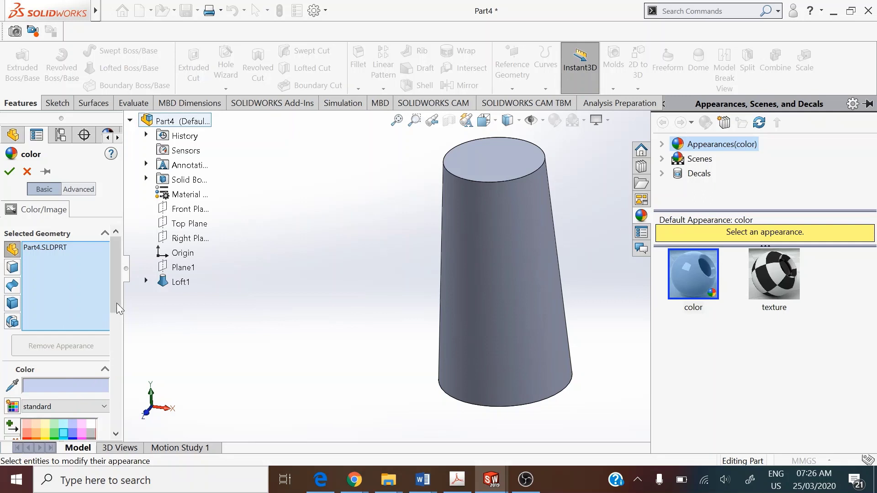
pyautogui.scroll(-3, 116, 303)
pyautogui.click(68, 337)
pyautogui.click(64, 337)
pyautogui.click(9, 172)
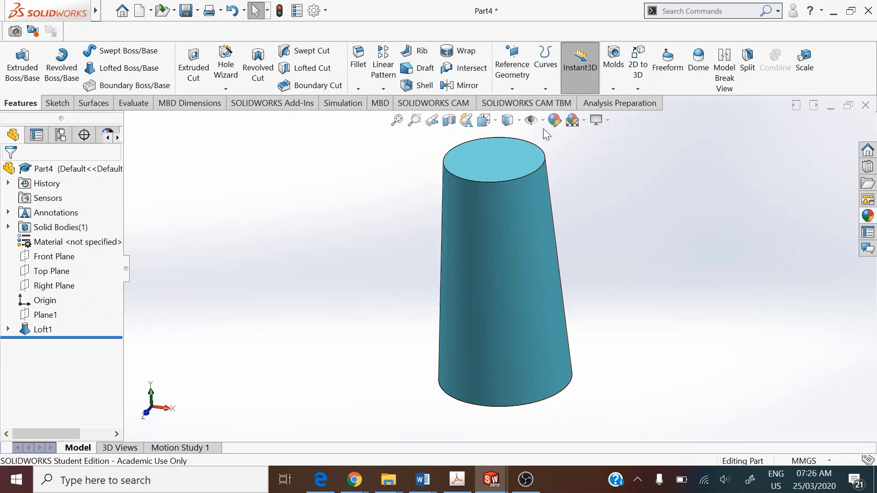
# Step: View the coloured column in isometric orientation
pyautogui.click(486, 121)
pyautogui.click(493, 123)
pyautogui.click(556, 154)
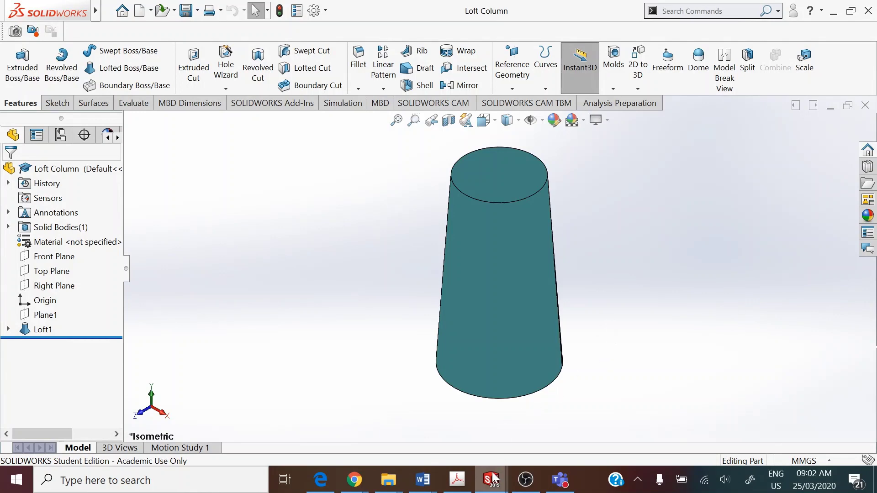
pyautogui.moveTo(494, 478)
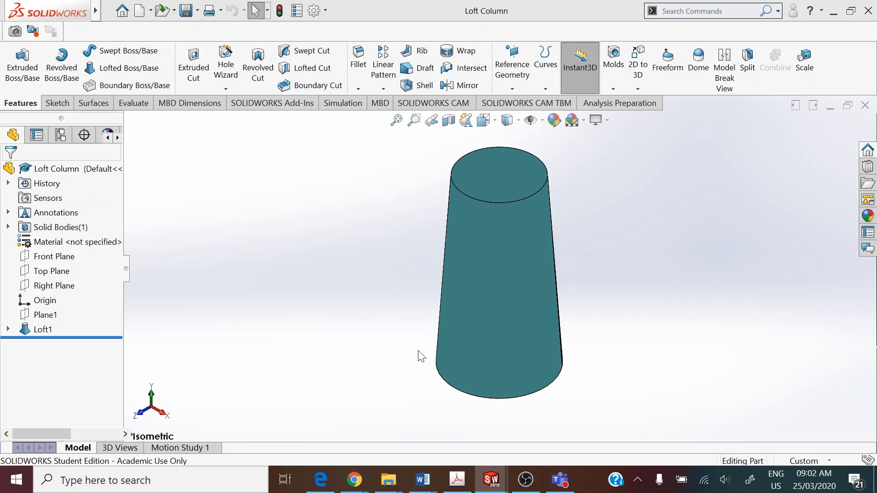
# Step: Create a new assembly and place the Hand Rail Column Top part in it as the first component
pyautogui.hotkey('ctrl', 'Tab')
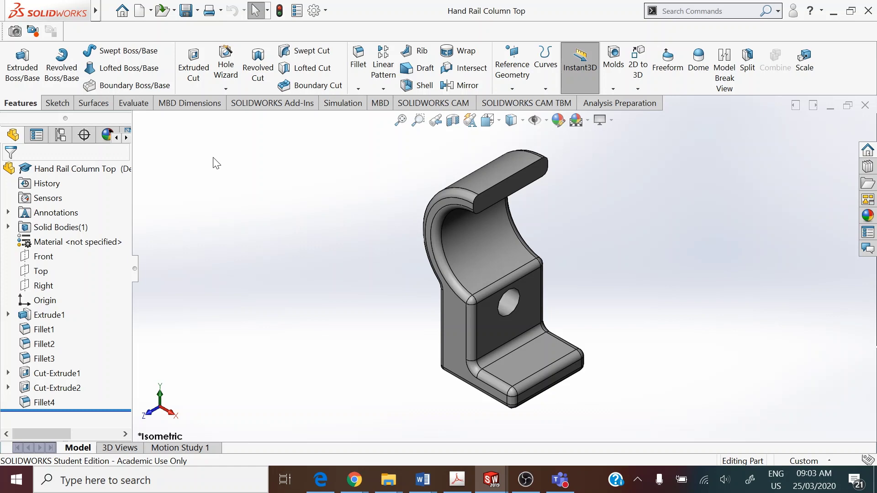
pyautogui.hotkey('ctrl', 'n')
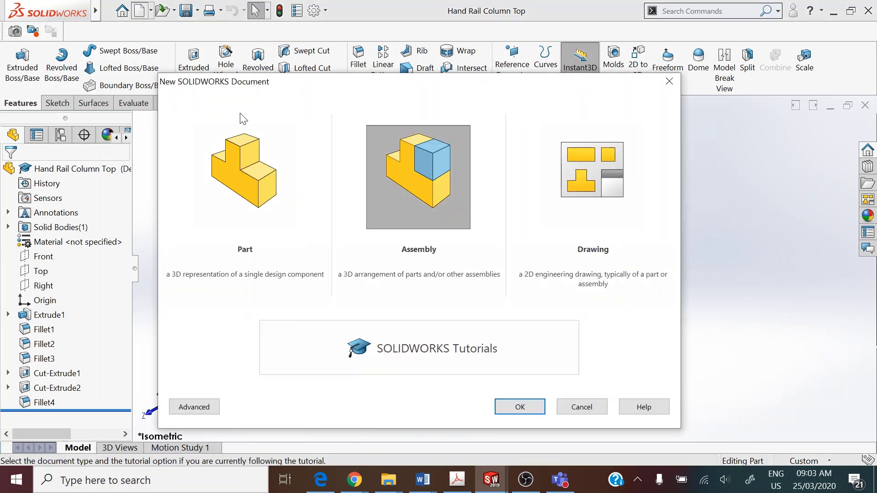
pyautogui.doubleClick(440, 185)
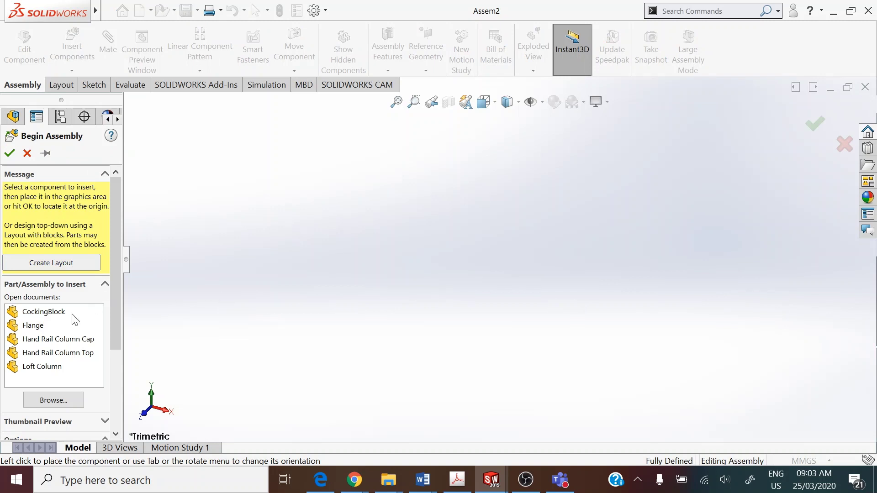
pyautogui.click(71, 354)
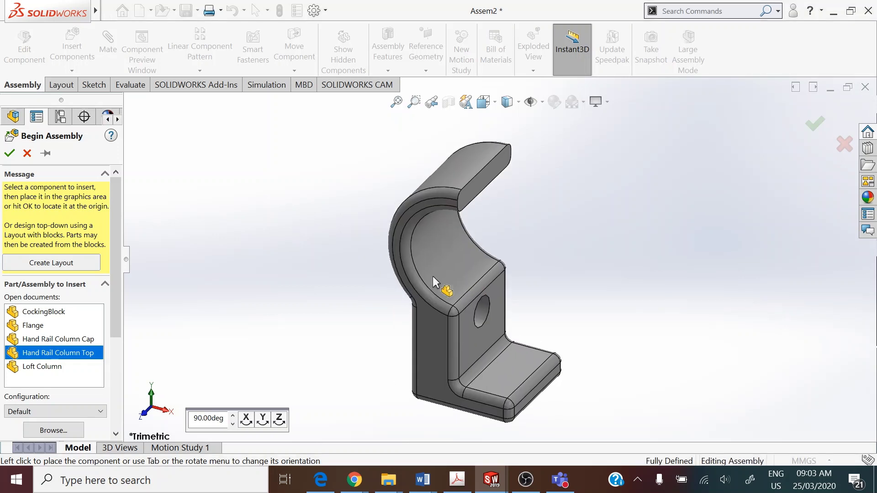
pyautogui.click(284, 254)
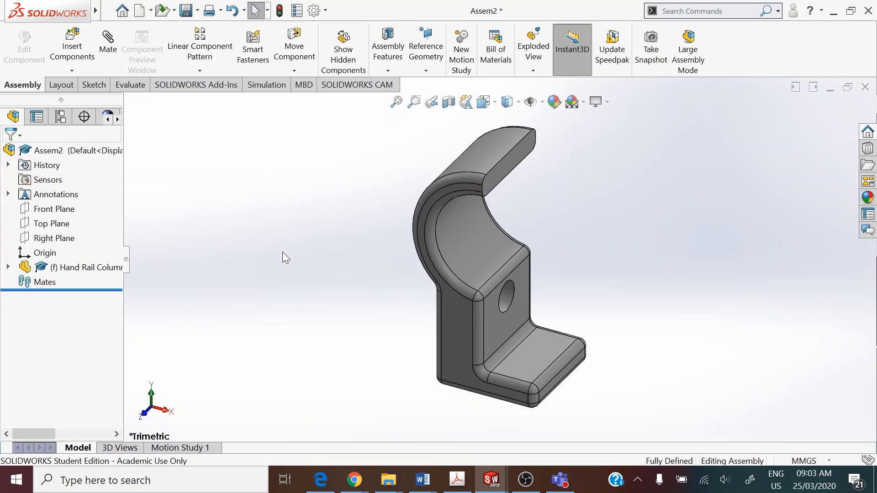
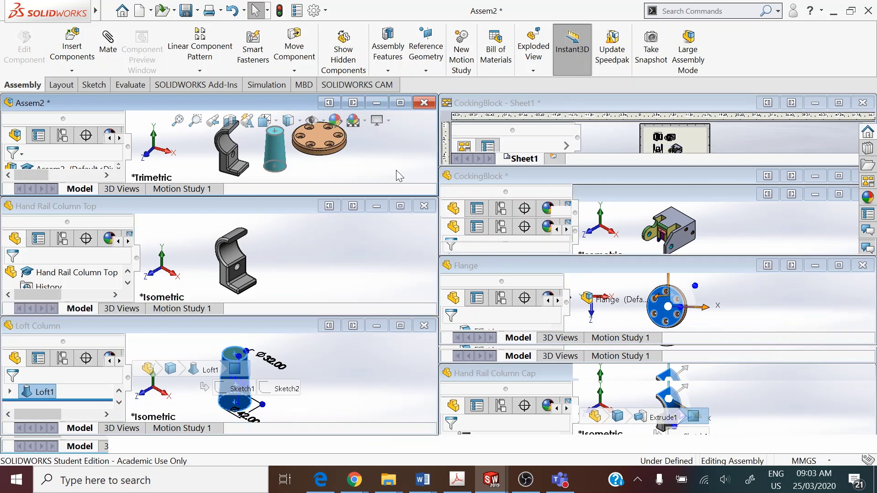
# Step: Maximise the assembly window and add a coincident mate between the flange's countersunk top face and the loft column's bottom face
pyautogui.click(400, 102)
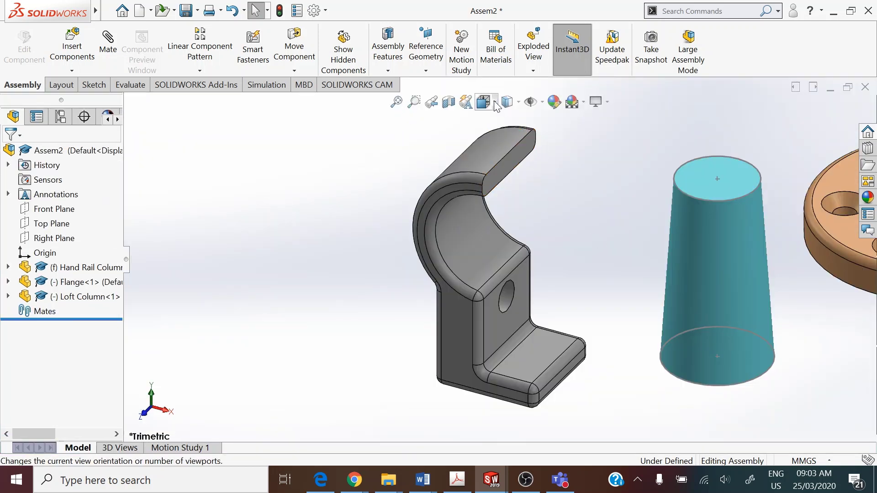
pyautogui.press('f')
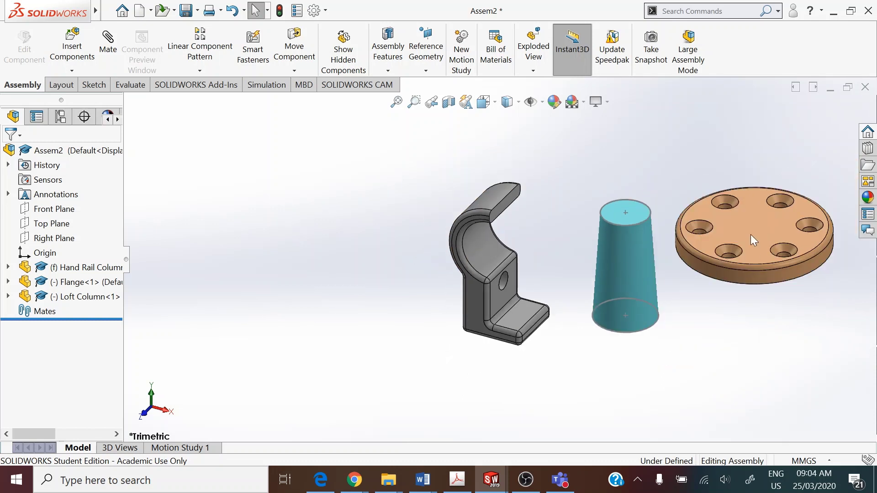
pyautogui.press('z')
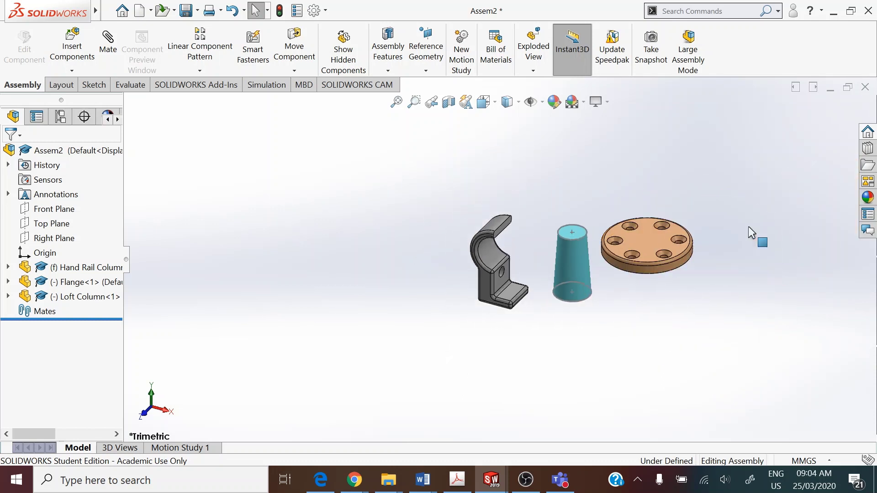
pyautogui.scroll(-3, 654, 238)
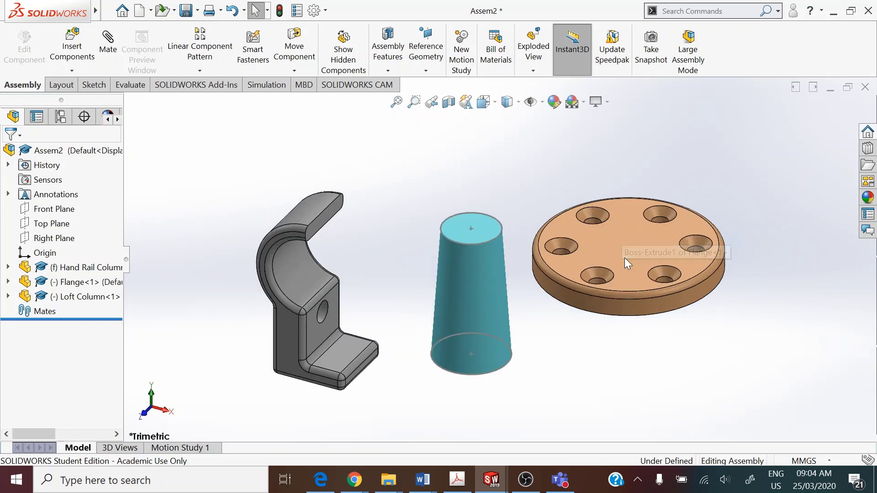
pyautogui.click(618, 251)
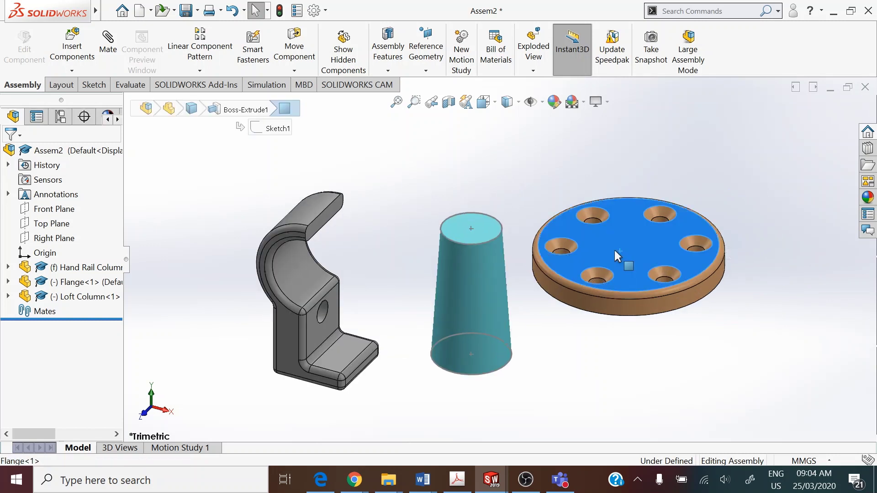
pyautogui.moveTo(544, 310); pyautogui.dragTo(498, 354, button='middle')
pyautogui.click(498, 353)
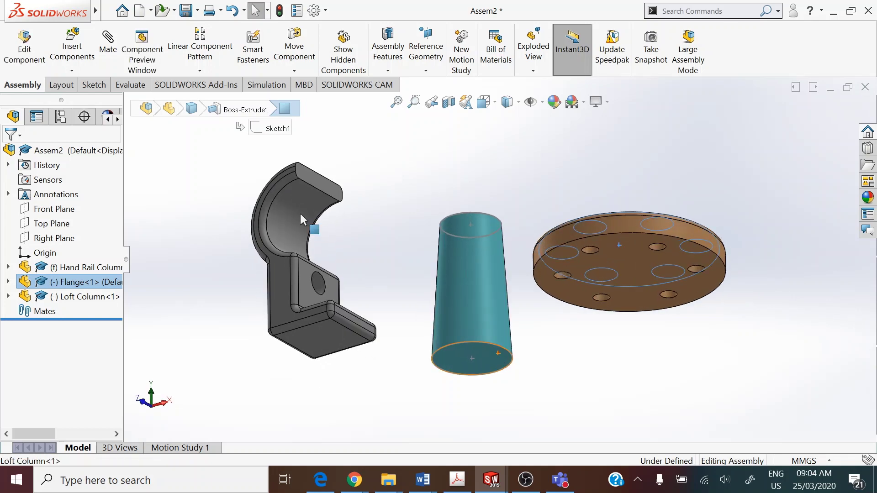
pyautogui.click(109, 46)
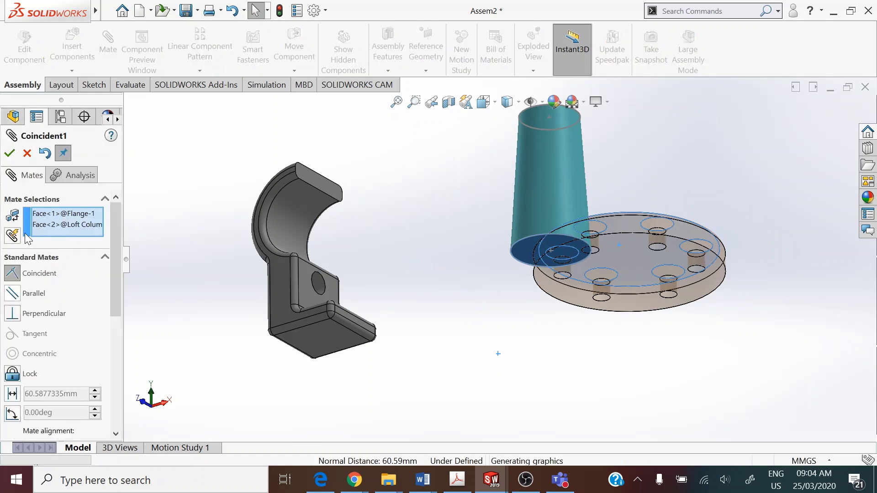
pyautogui.click(10, 153)
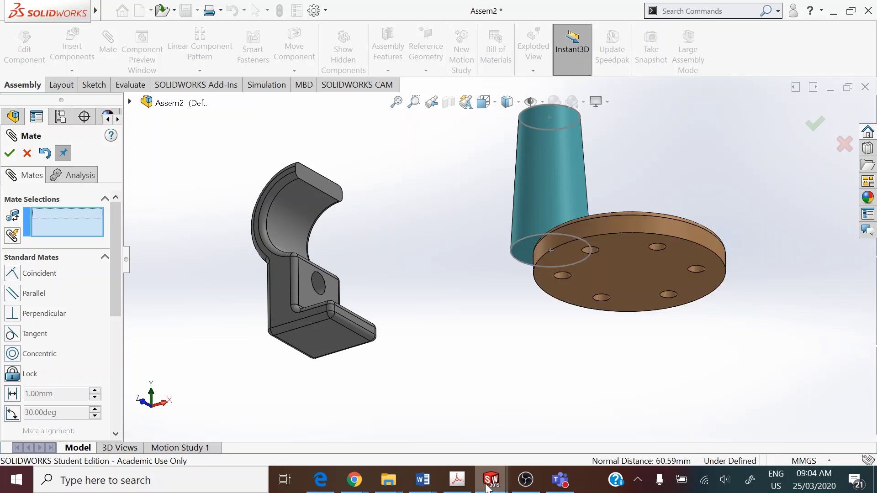
# Step: Close the CockingBlock drawing without saving its changes and return to the hand rail assembly
pyautogui.moveTo(491, 479)
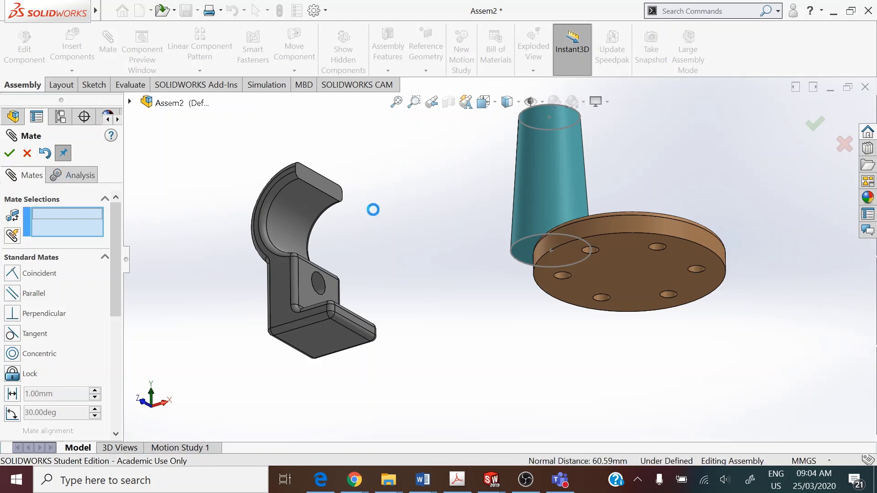
pyautogui.click(294, 237)
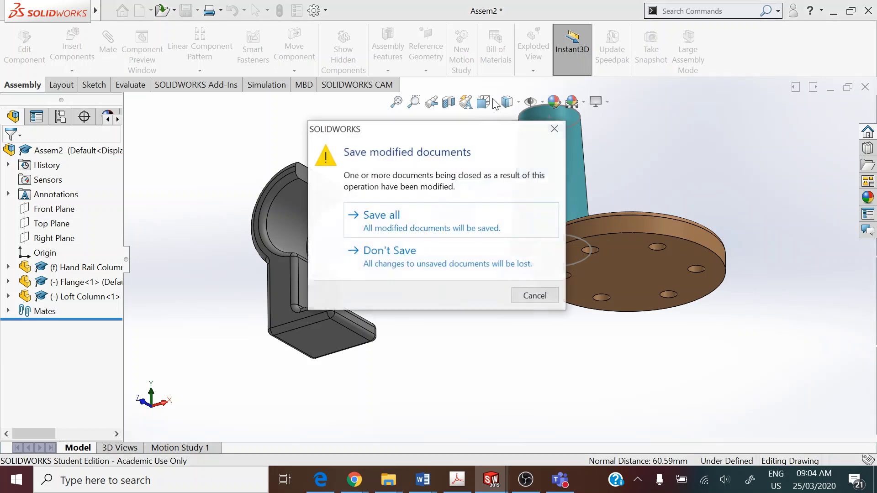
pyautogui.click(389, 252)
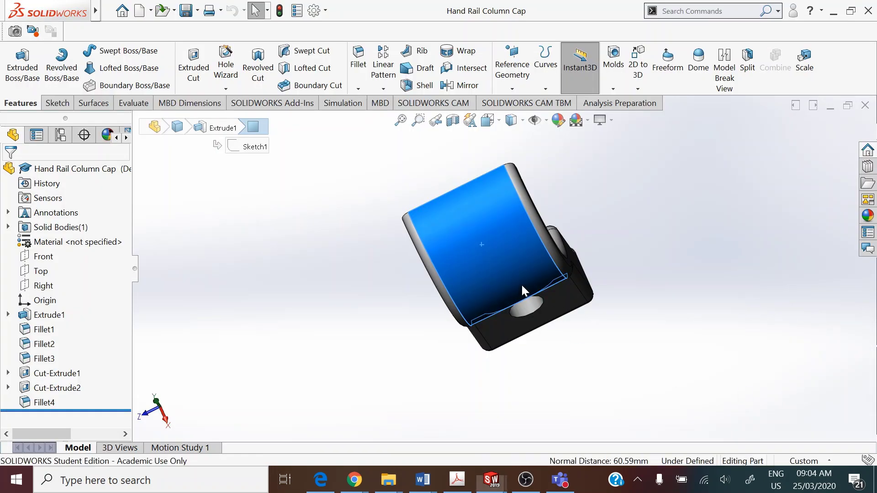
pyautogui.hotkey('ctrl', 'Tab')
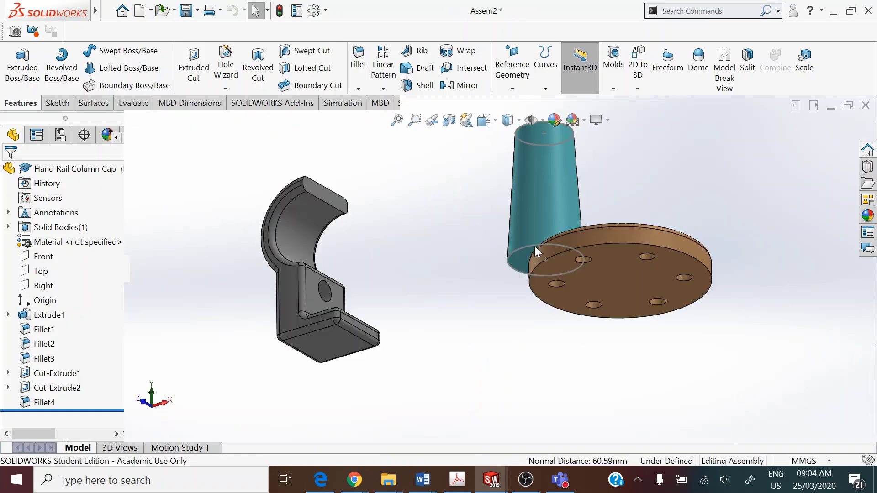
# Step: Add a concentric mate between the flange's circular bottom edge and the loft column's base circle
pyautogui.moveTo(635, 229); pyautogui.dragTo(551, 233, button='middle')
pyautogui.scroll(3, 612, 224)
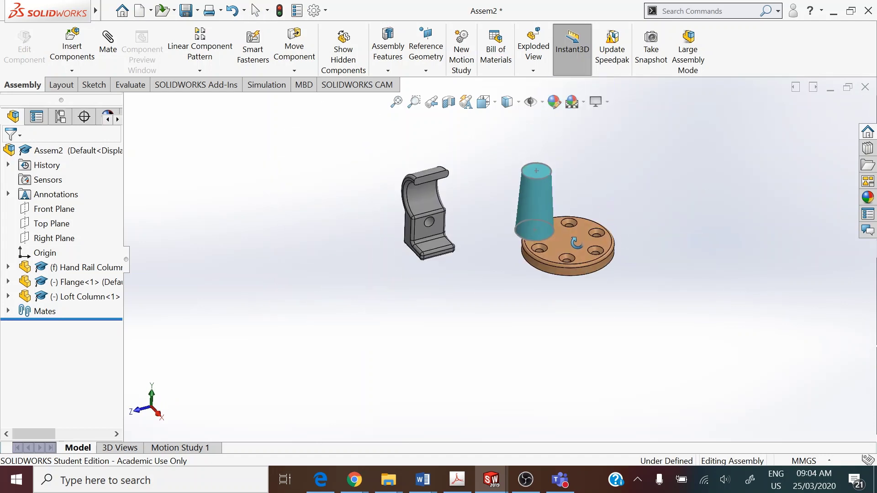
pyautogui.scroll(-3, 551, 233)
pyautogui.moveTo(519, 277); pyautogui.dragTo(561, 314)
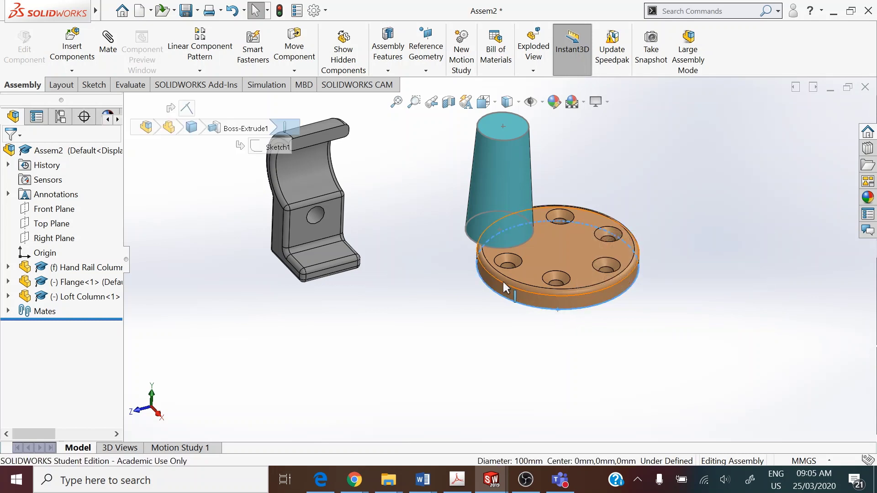
pyautogui.keyDown('ctrl'); pyautogui.click(497, 247); pyautogui.keyUp('ctrl')
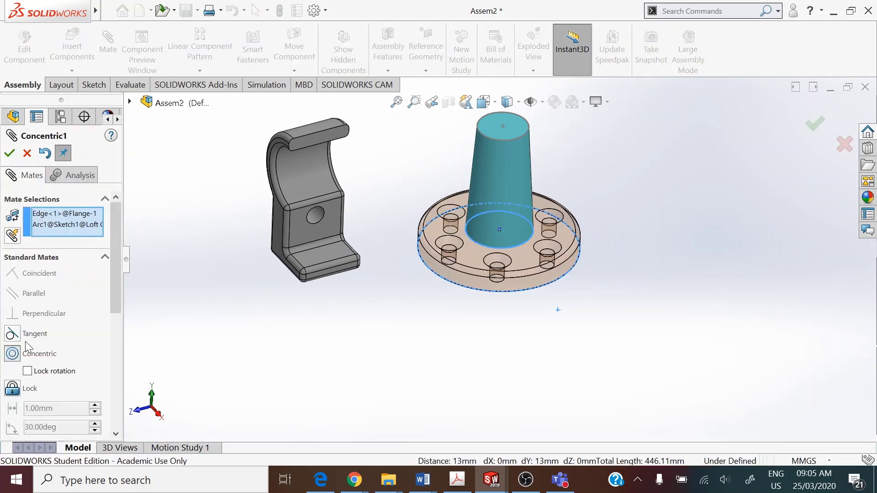
pyautogui.click(9, 153)
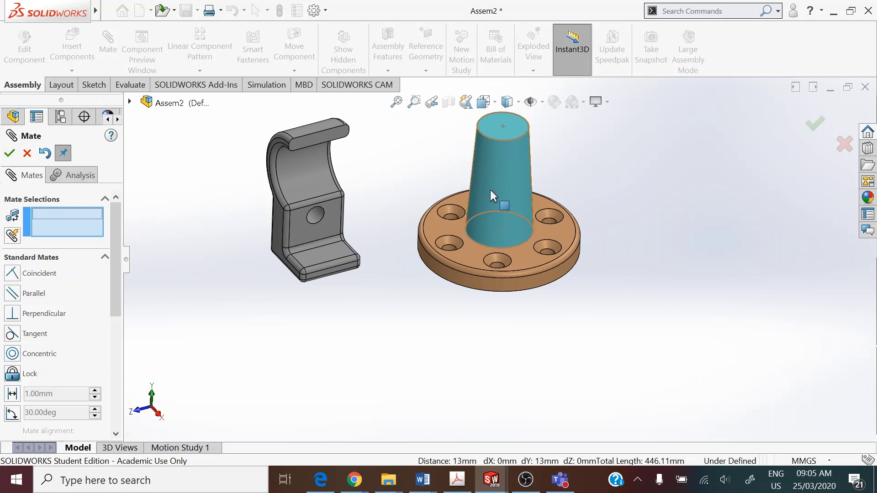
pyautogui.press('Escape')
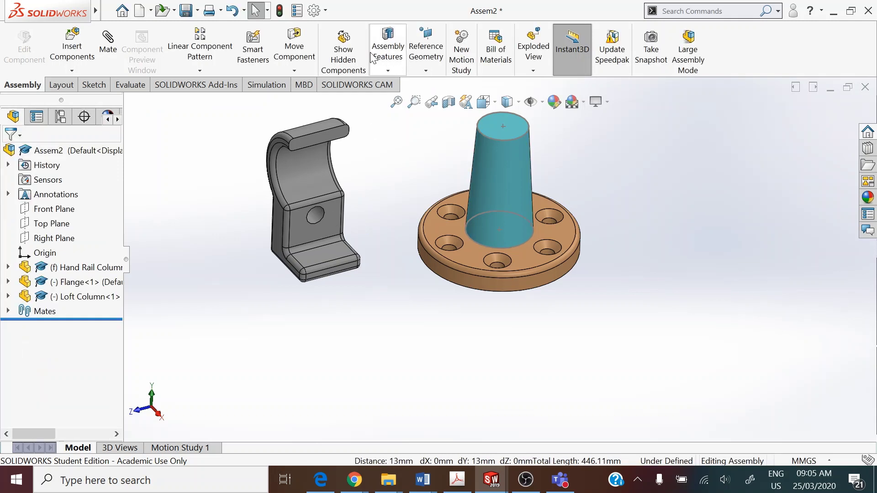
# Step: Move the mated loft column and flange with free drag to just below the Hand Rail Column Top
pyautogui.click(294, 48)
pyautogui.moveTo(481, 256); pyautogui.dragTo(335, 384)
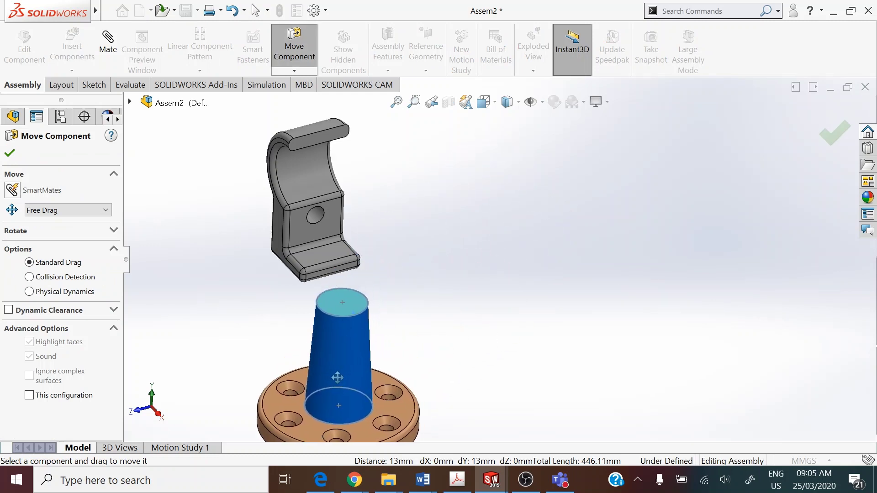
pyautogui.rightClick(421, 270)
pyautogui.click(425, 273)
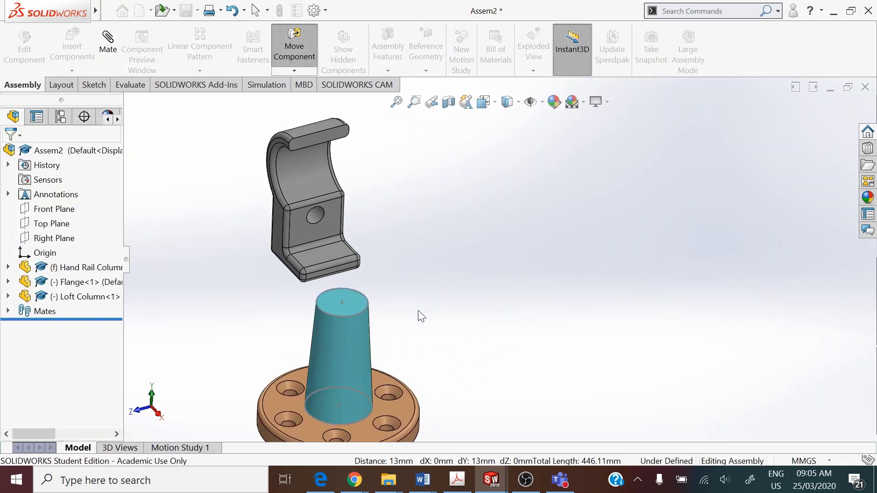
# Step: Mate the loft column's top face coincident with the underside of the Hand Rail Column Top, and show the assembly in isometric orientation
pyautogui.moveTo(432, 284); pyautogui.dragTo(470, 245, button='middle')
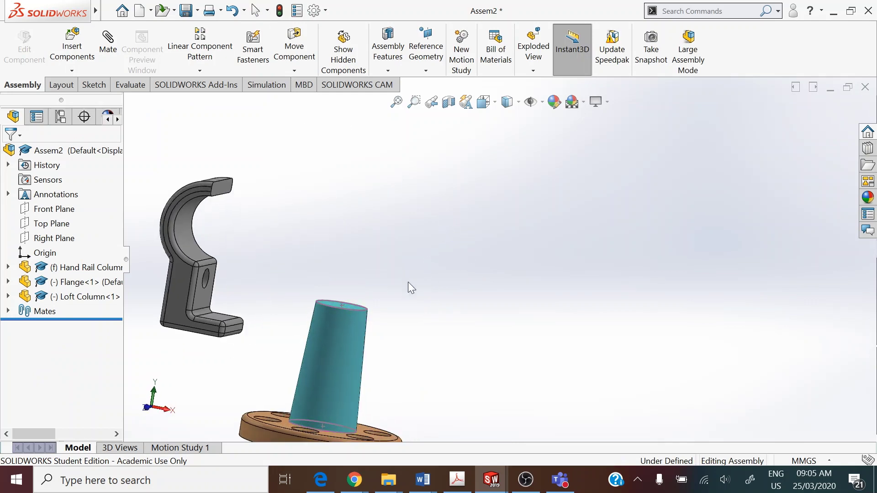
pyautogui.moveTo(372, 299); pyautogui.dragTo(344, 325, button='middle')
pyautogui.click(343, 326)
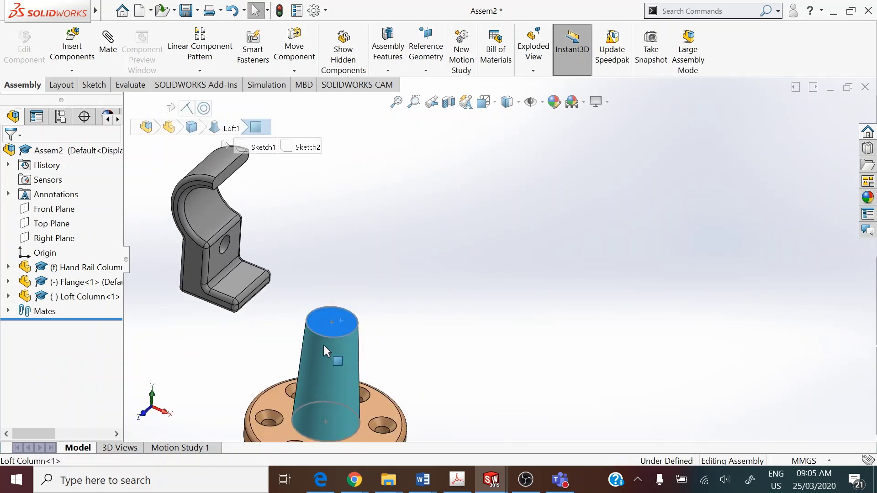
pyautogui.moveTo(251, 341); pyautogui.dragTo(286, 221, button='middle')
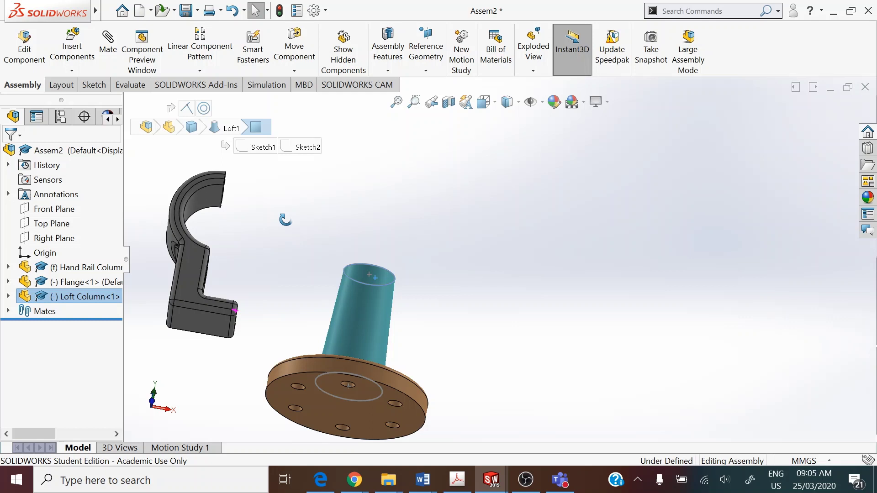
pyautogui.keyDown('ctrl'); pyautogui.click(215, 321); pyautogui.keyUp('ctrl')
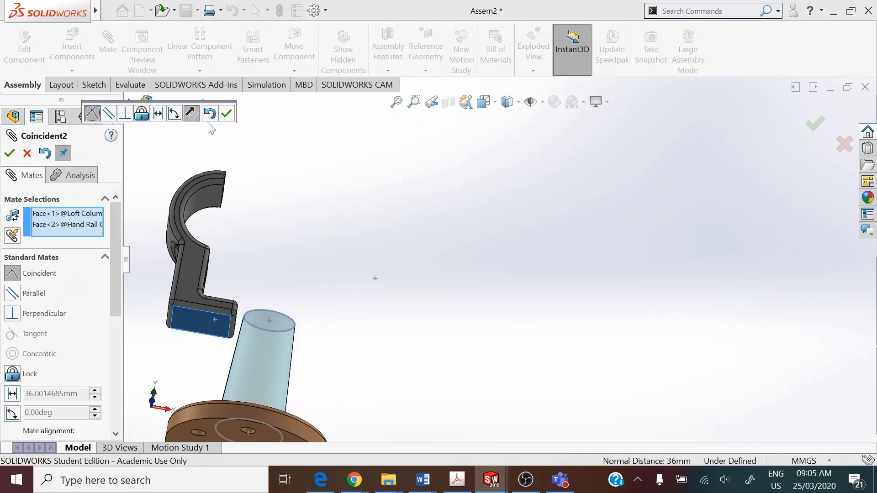
pyautogui.click(227, 115)
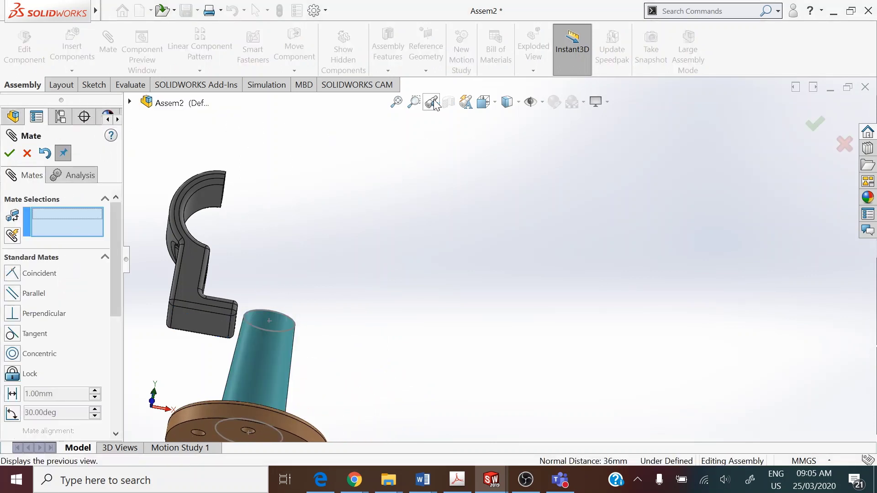
pyautogui.click(494, 104)
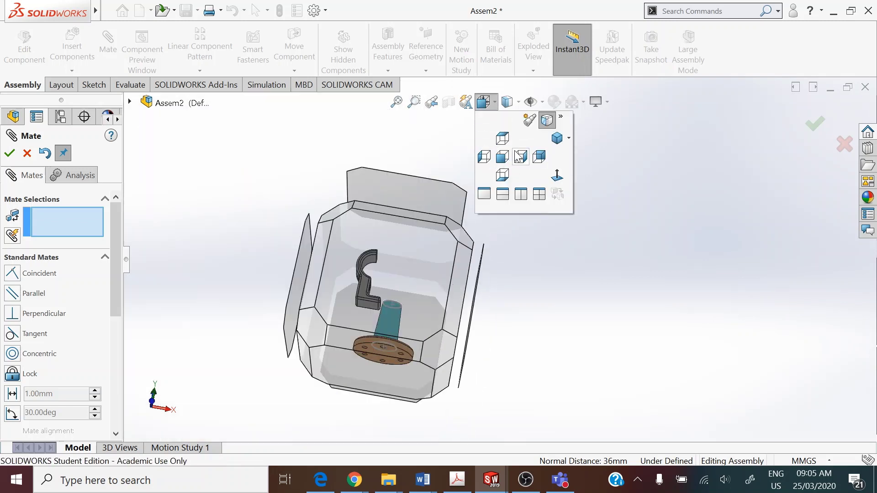
pyautogui.click(556, 139)
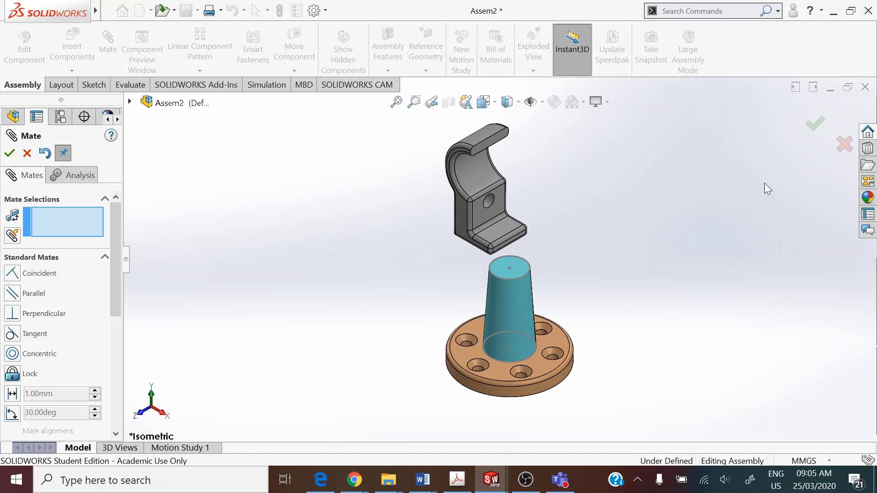
pyautogui.click(537, 475)
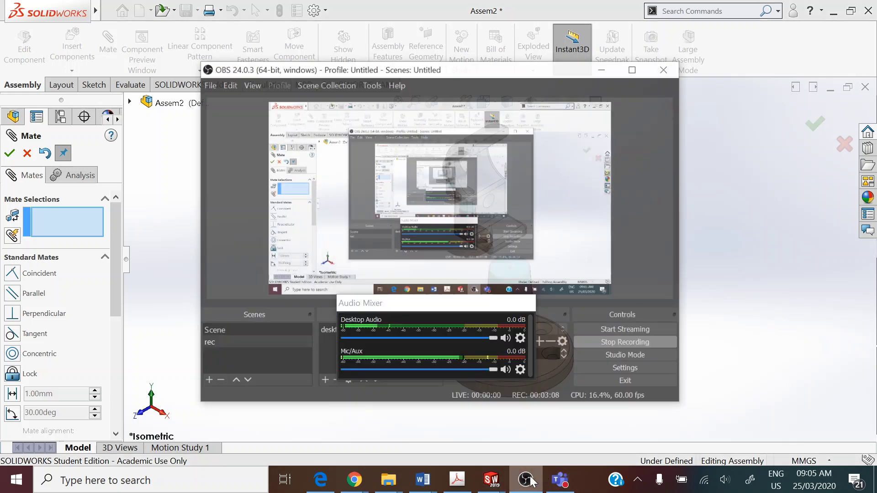
pyautogui.click(561, 424)
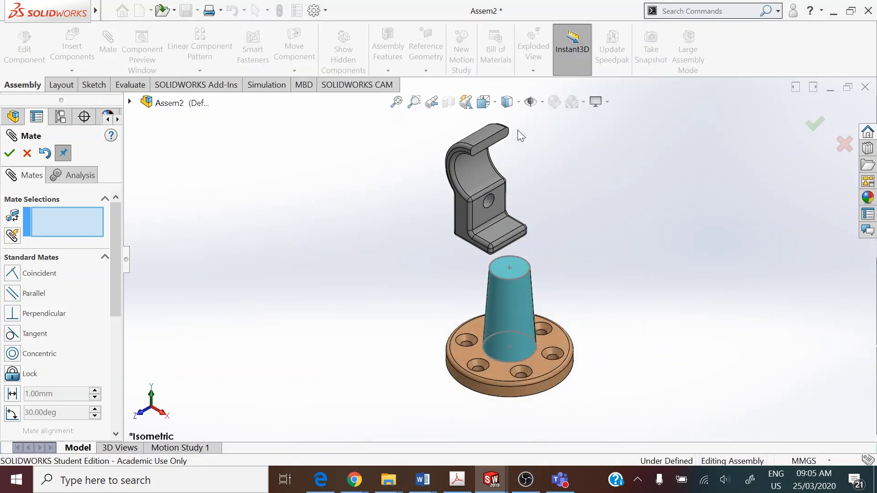
# Step: Turn on the display of temporary axes in the assembly
pyautogui.click(542, 102)
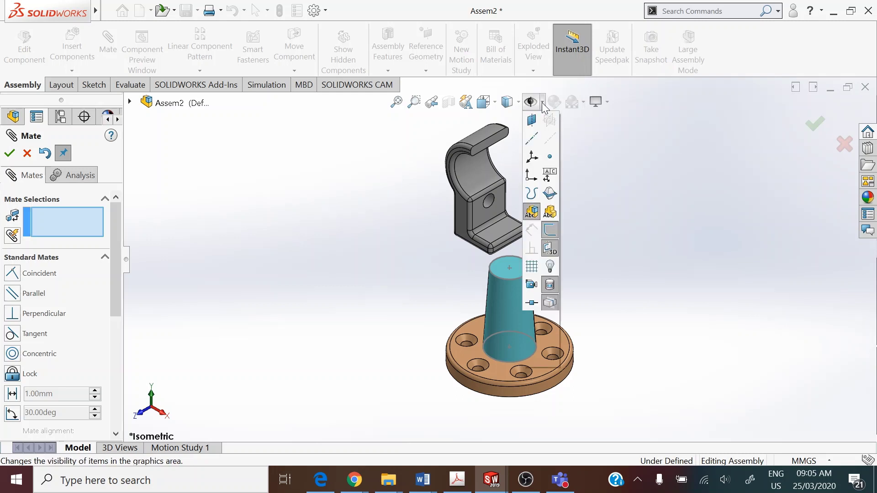
pyautogui.click(548, 141)
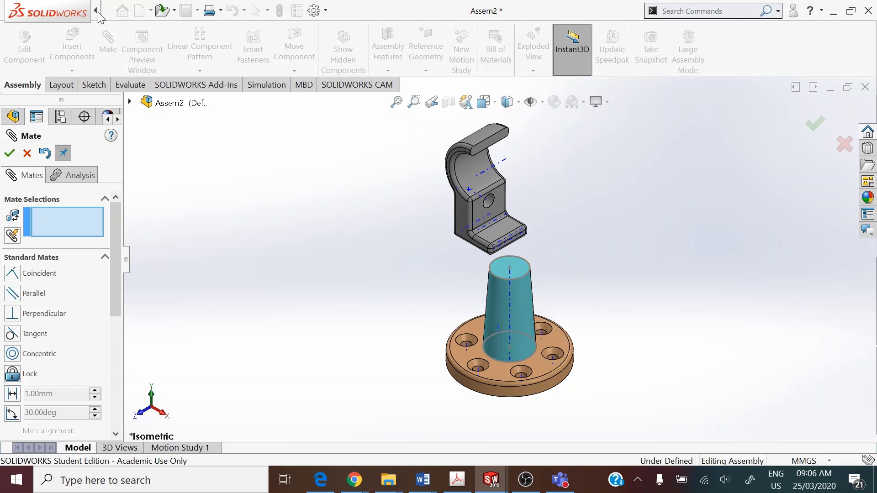
pyautogui.moveTo(98, 16)
pyautogui.click(151, 11)
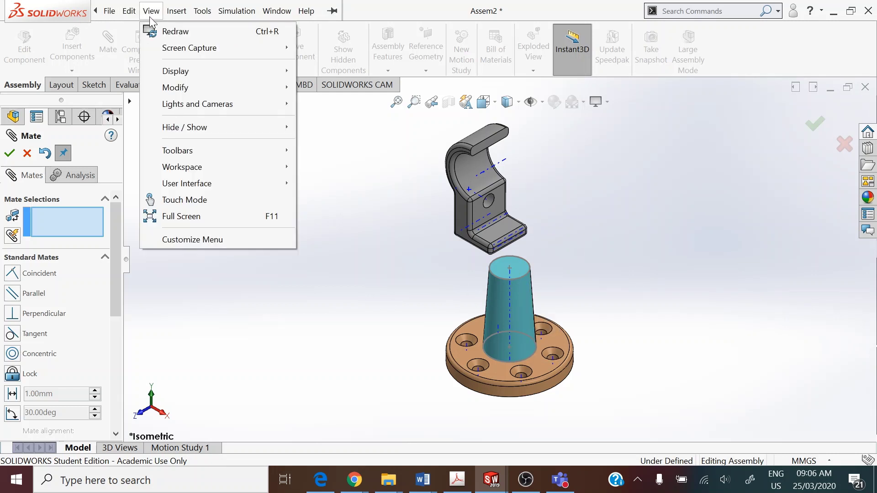
pyautogui.moveTo(202, 133)
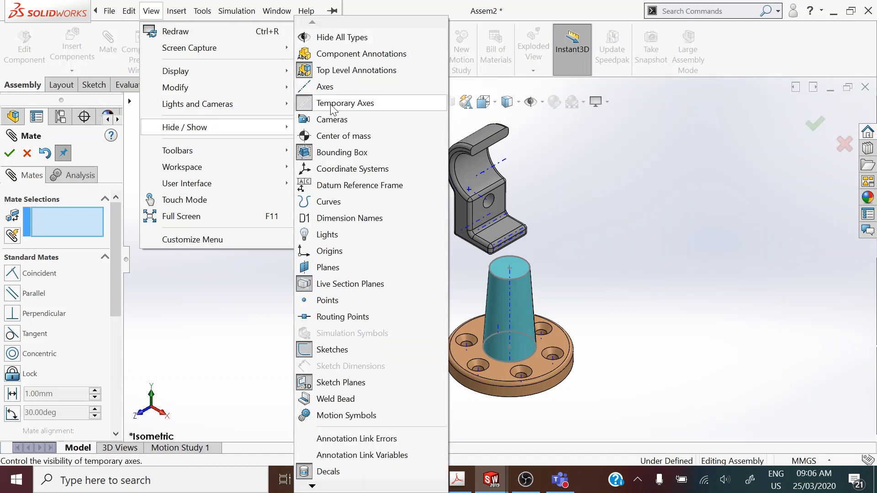
pyautogui.click(563, 292)
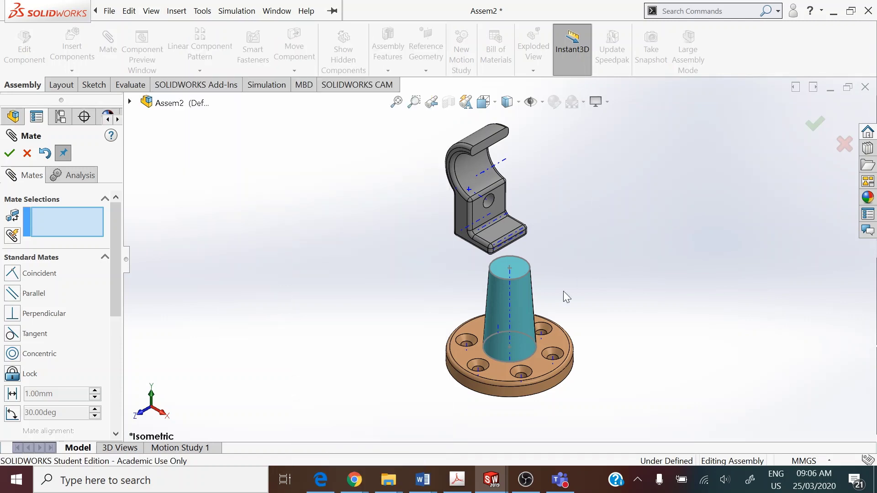
# Step: Mate the loft column's central axis coincident with the origin point of the Hand Rail Column Top, and finish mating
pyautogui.click(509, 307)
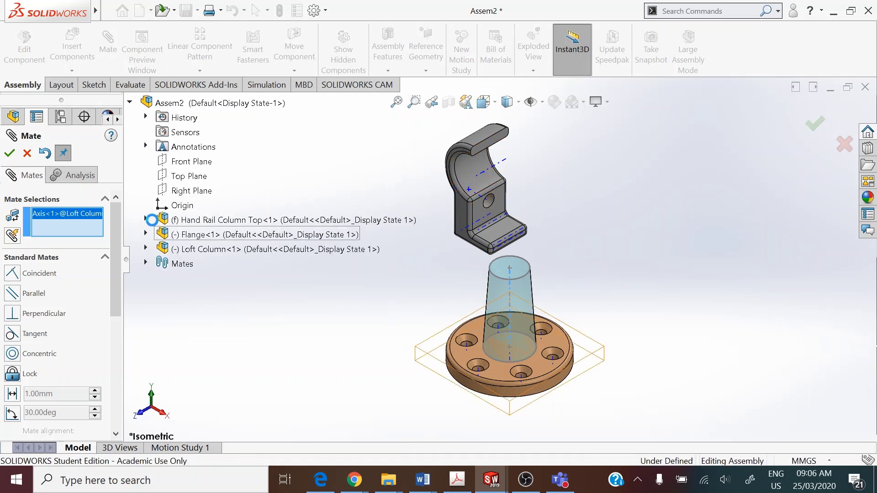
pyautogui.click(145, 219)
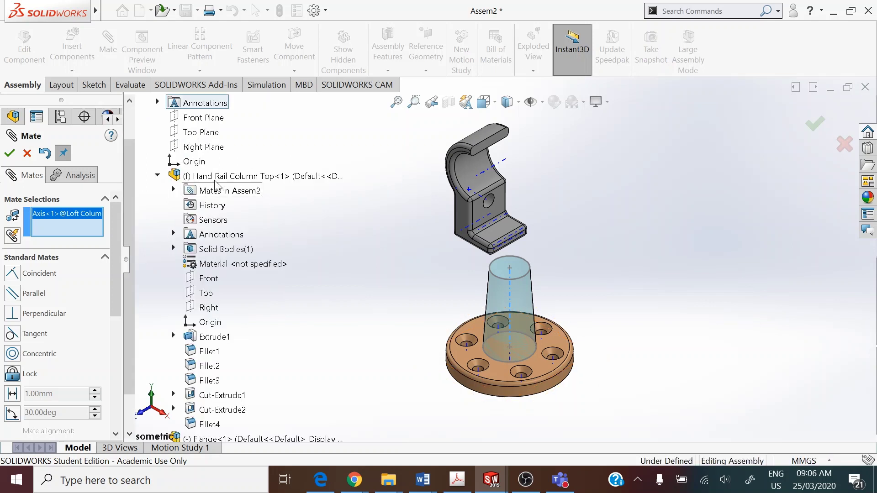
pyautogui.click(210, 322)
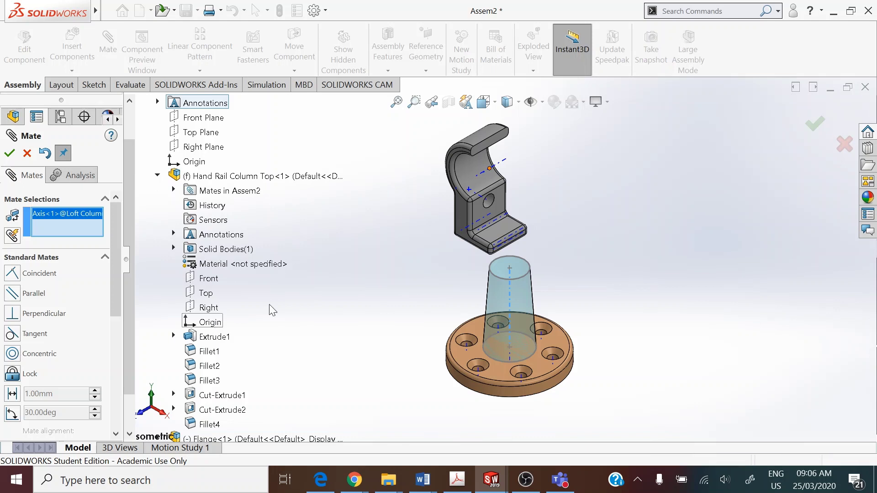
pyautogui.click(490, 171)
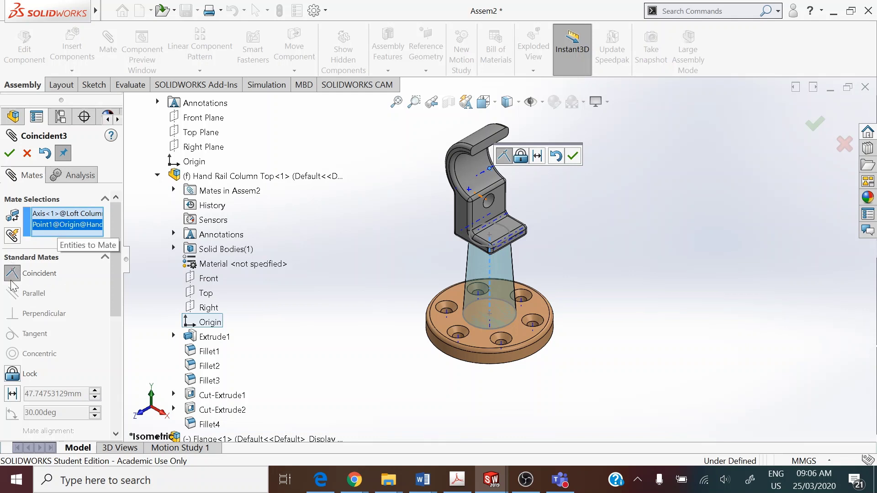
pyautogui.click(9, 154)
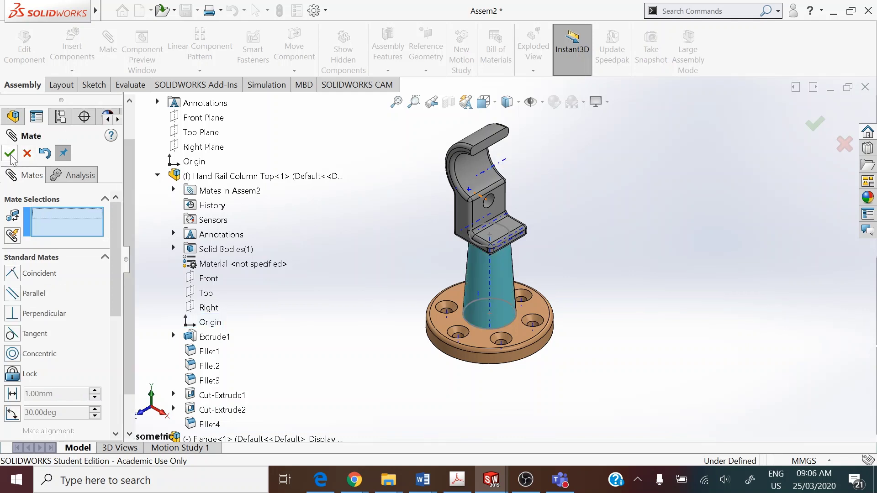
pyautogui.click(10, 154)
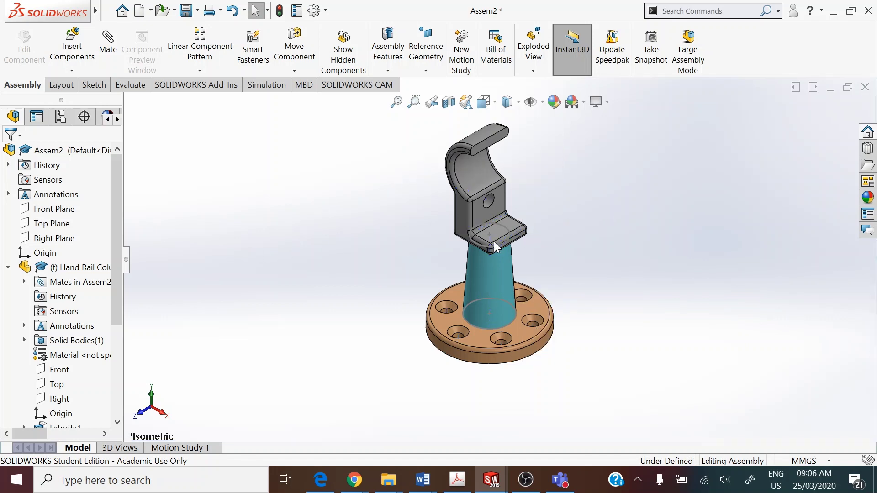
# Step: Set up a 5 mm all-around weld bead between the flange's top face and the loft column's conical face
pyautogui.moveTo(586, 223); pyautogui.dragTo(530, 235, button='middle')
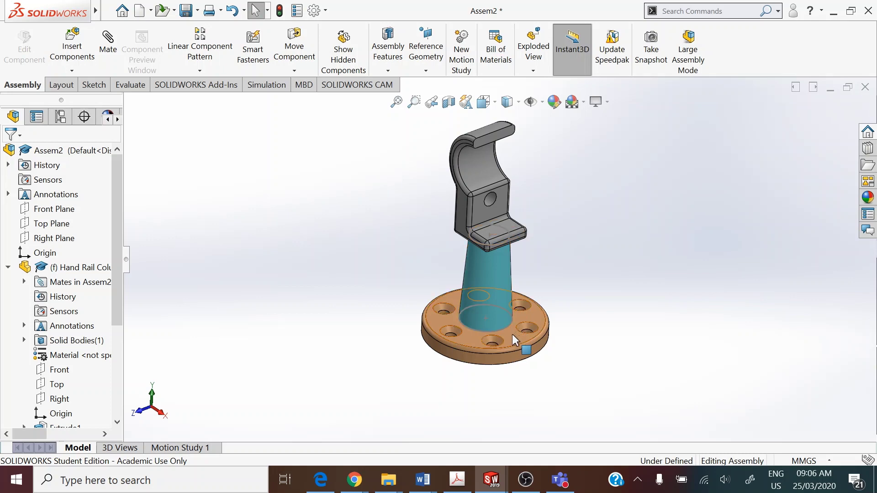
pyautogui.click(484, 101)
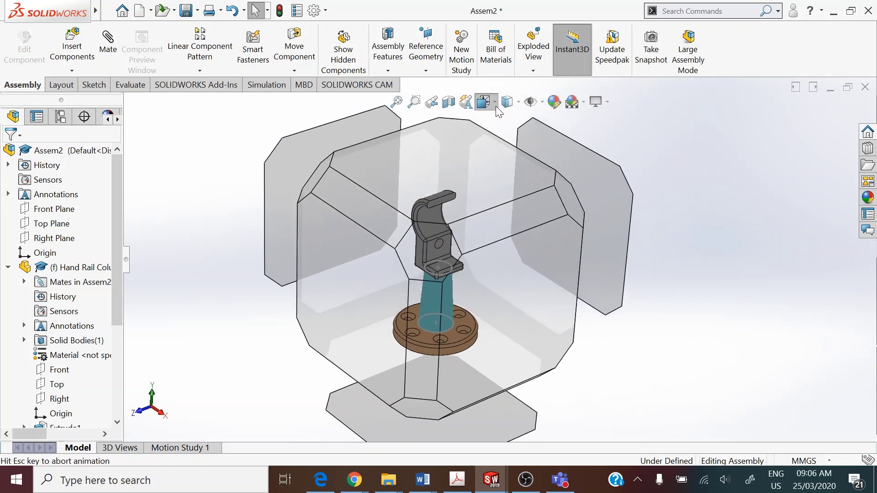
pyautogui.click(557, 138)
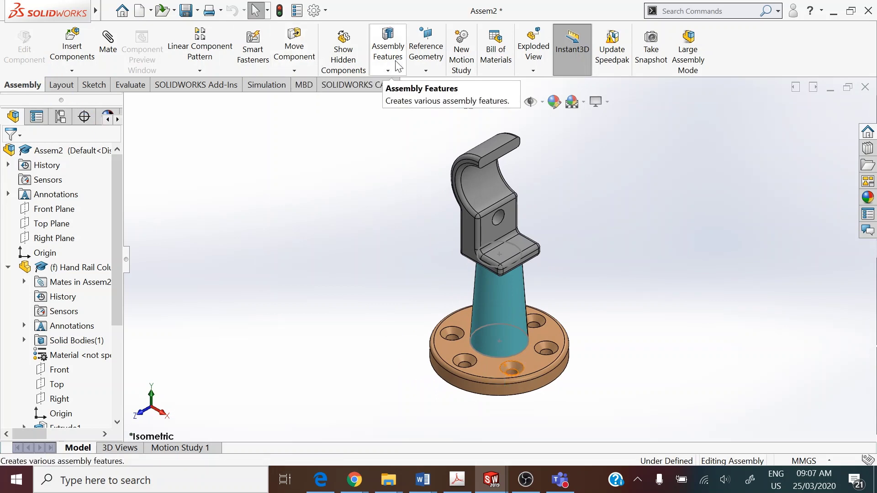
pyautogui.click(388, 48)
pyautogui.click(413, 216)
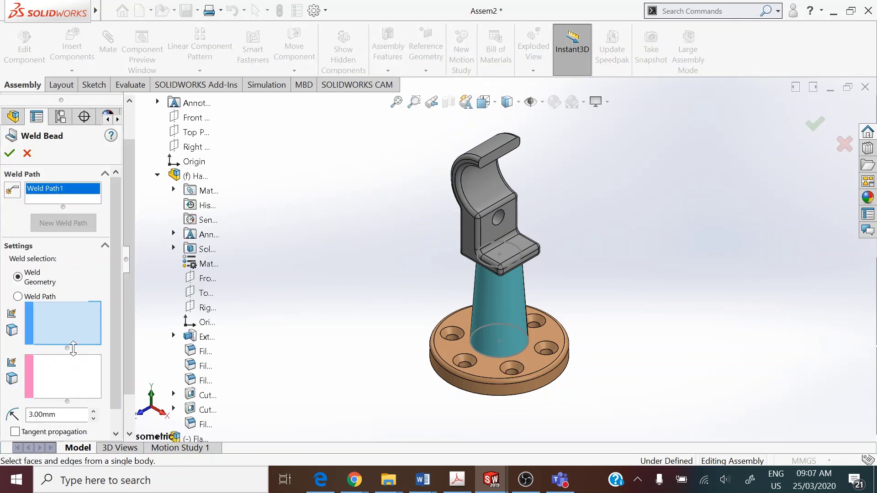
pyautogui.click(466, 318)
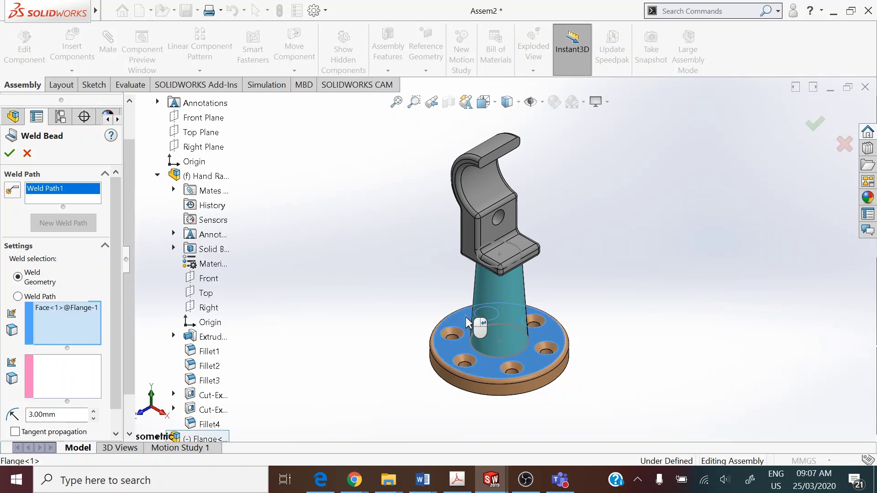
pyautogui.click(47, 376)
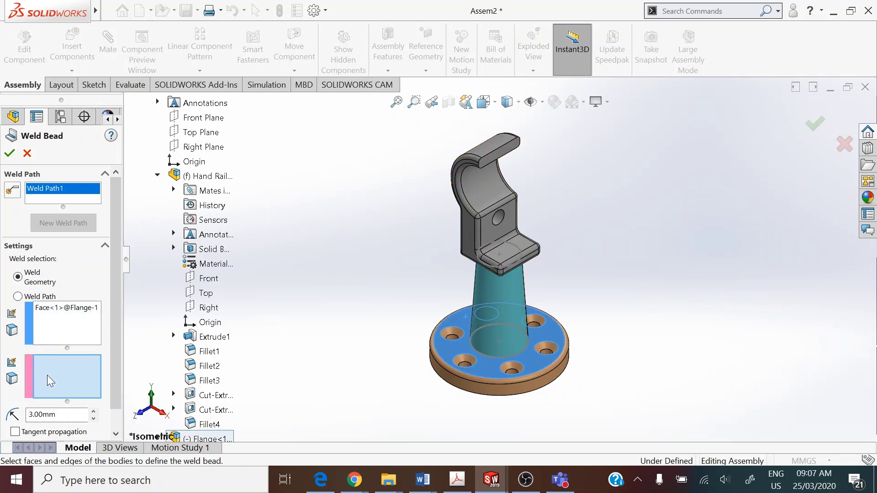
pyautogui.click(519, 310)
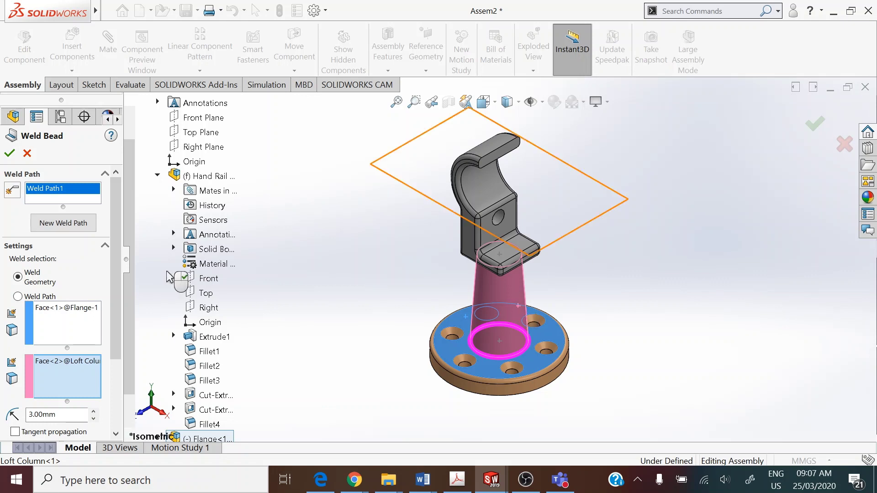
pyautogui.moveTo(115, 253); pyautogui.dragTo(120, 313)
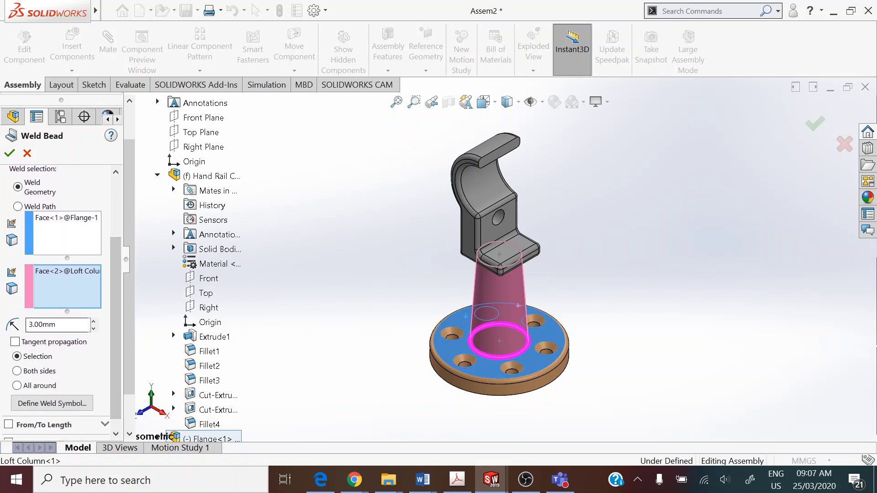
pyautogui.write('5')
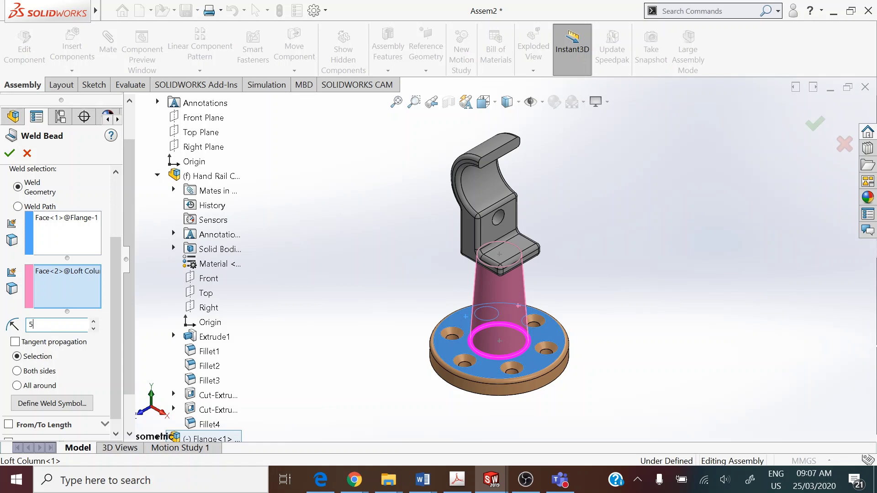
pyautogui.click(18, 386)
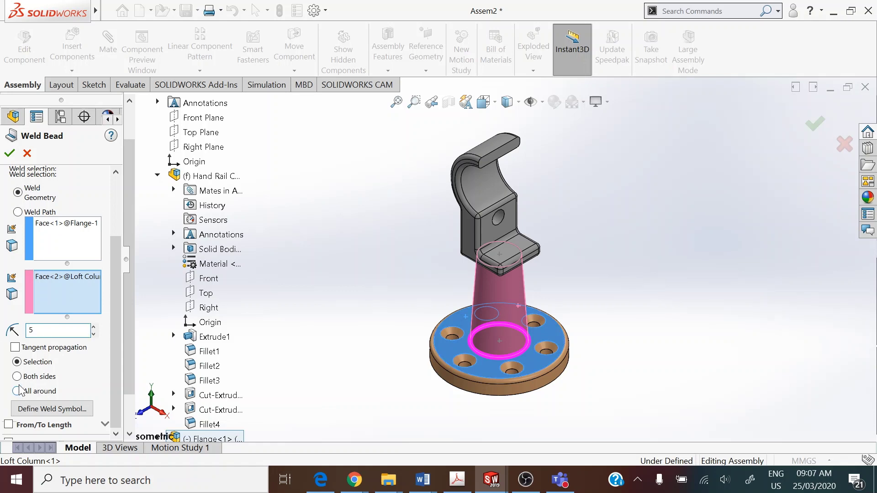
# Step: Define the bead's weld symbol as a fillet weld with a concave contour, and complete the weld bead
pyautogui.click(55, 409)
pyautogui.click(442, 197)
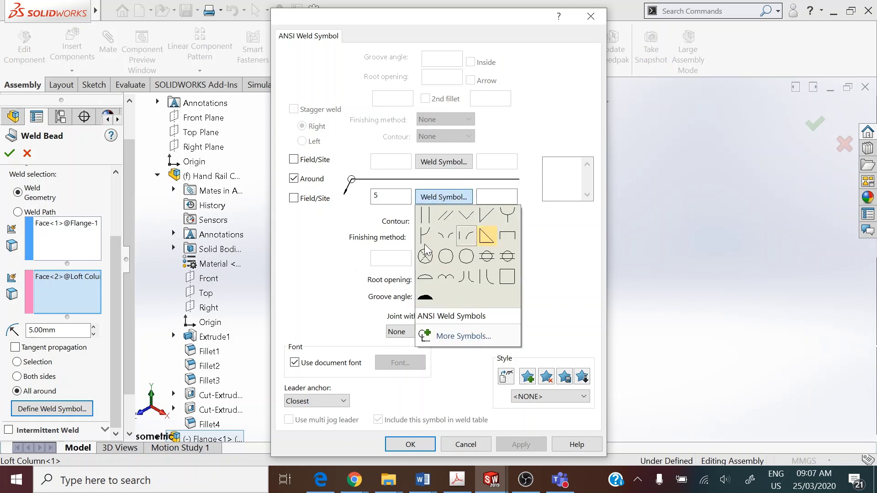
pyautogui.click(486, 236)
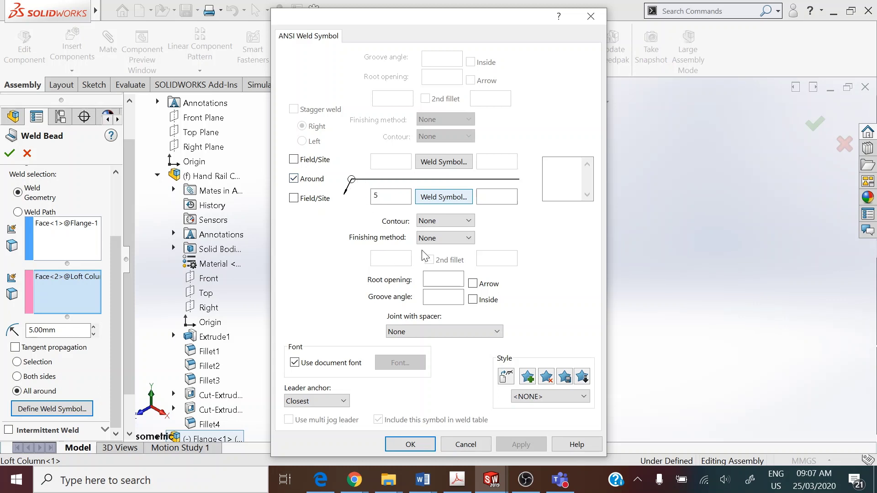
pyautogui.click(452, 223)
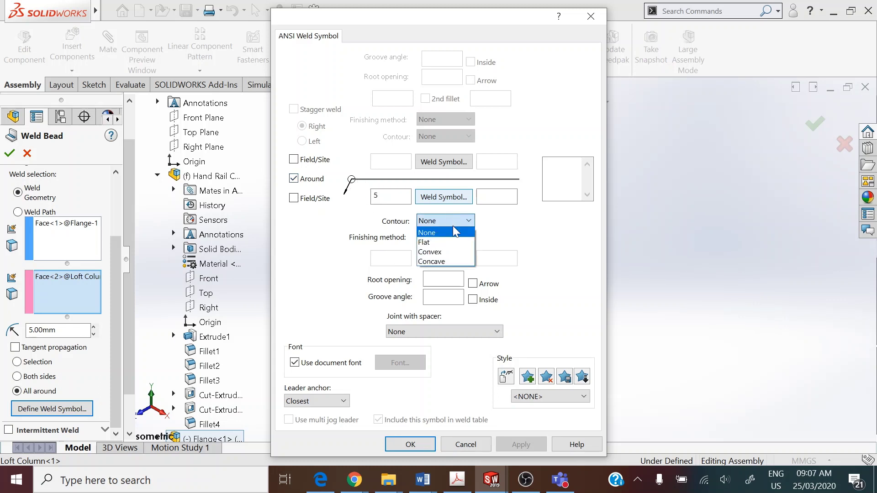
pyautogui.click(457, 261)
pyautogui.click(419, 445)
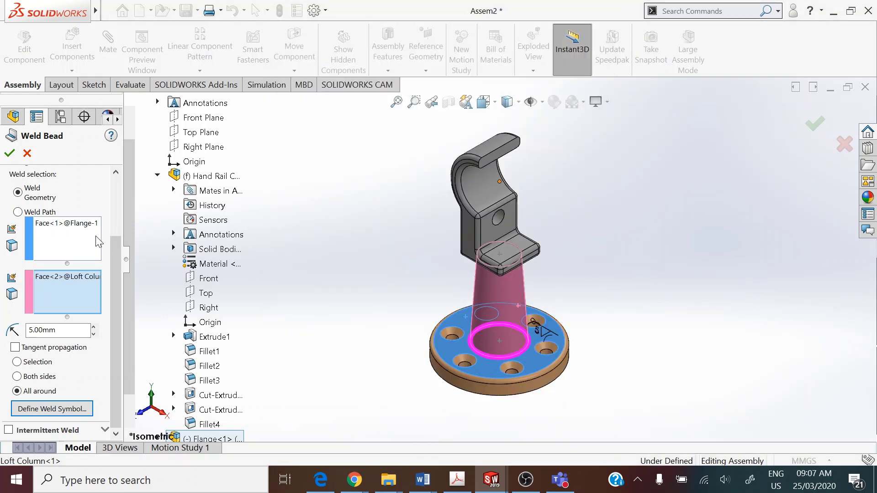
pyautogui.click(9, 154)
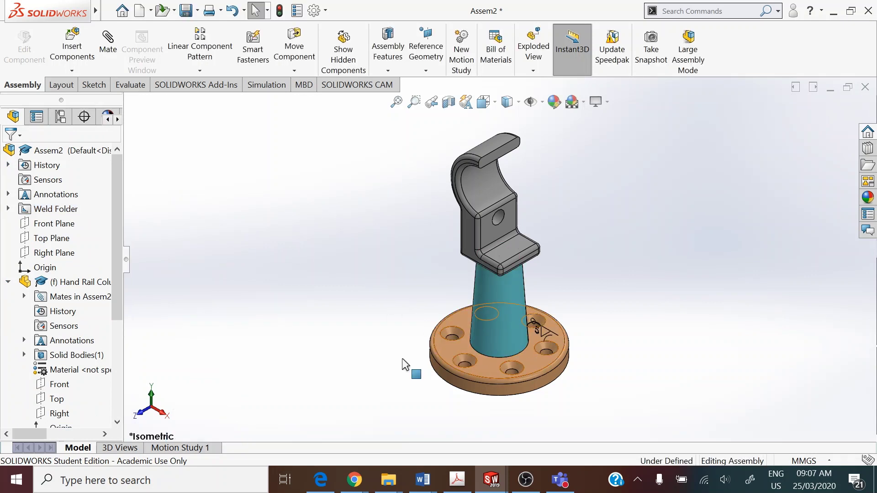
# Step: Show the cosmetic welds of the Weld Folder and move the weld symbol outward, clear of the flange
pyautogui.rightClick(51, 211)
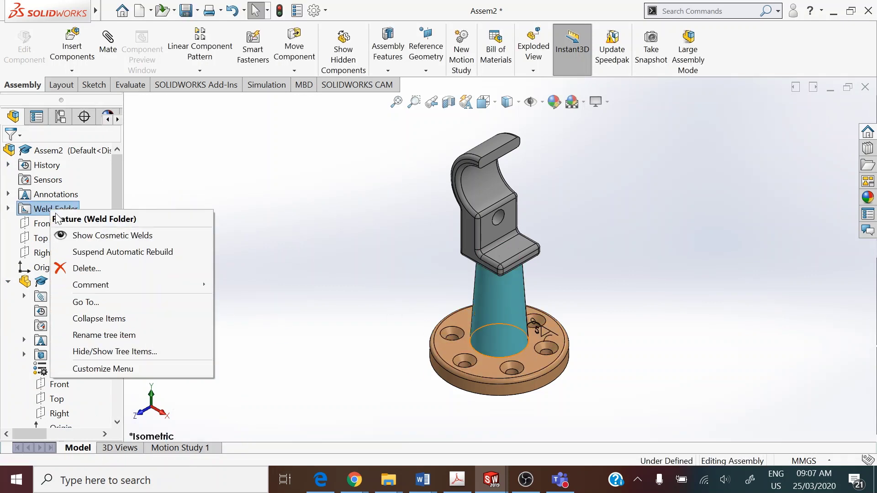
pyautogui.click(71, 235)
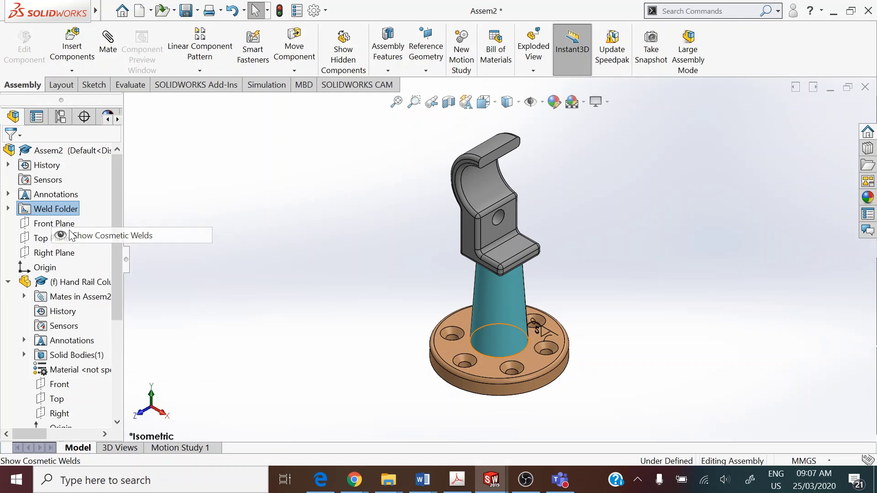
pyautogui.click(445, 254)
pyautogui.moveTo(547, 334); pyautogui.dragTo(574, 323)
# Step: Start a second weld bead between the loft column's conical face and the underside of the Hand Rail Column Top
pyautogui.moveTo(424, 296); pyautogui.dragTo(469, 171, button='middle')
pyautogui.scroll(-5, 504, 247)
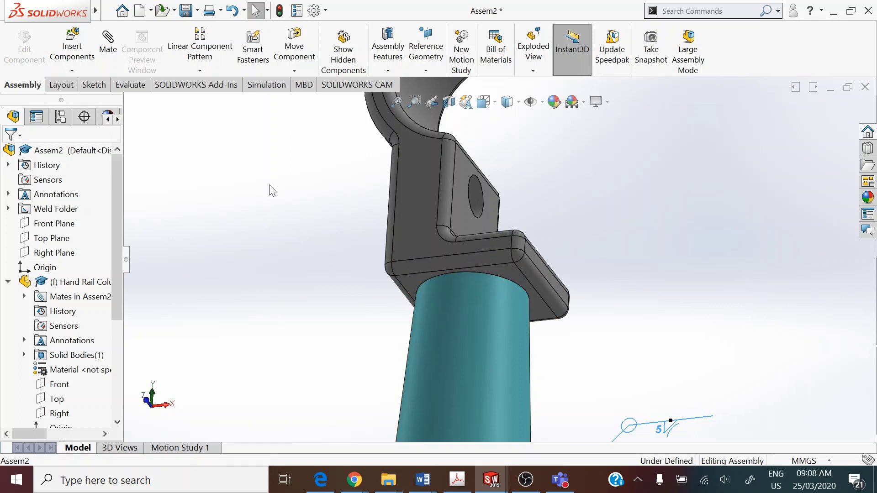
pyautogui.click(395, 53)
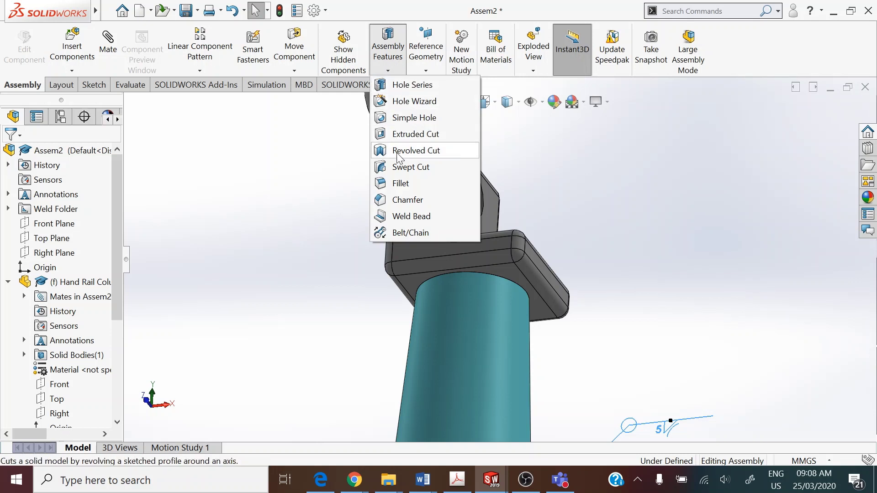
pyautogui.click(384, 216)
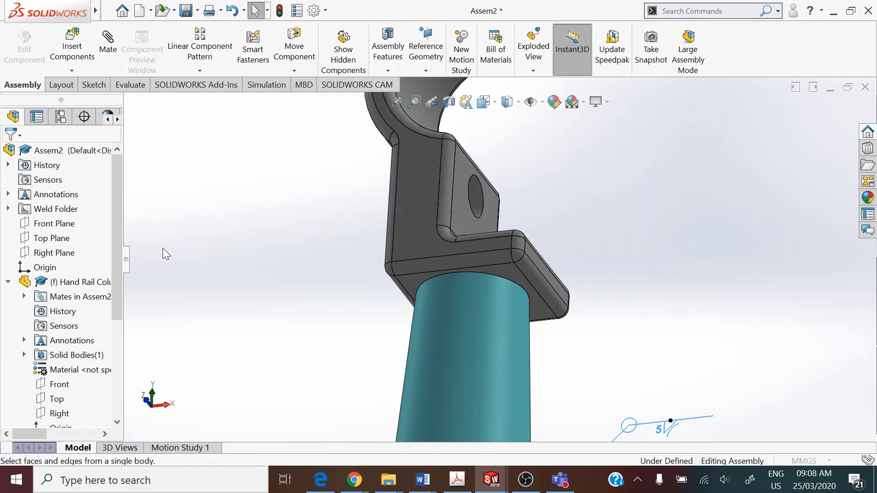
pyautogui.click(438, 302)
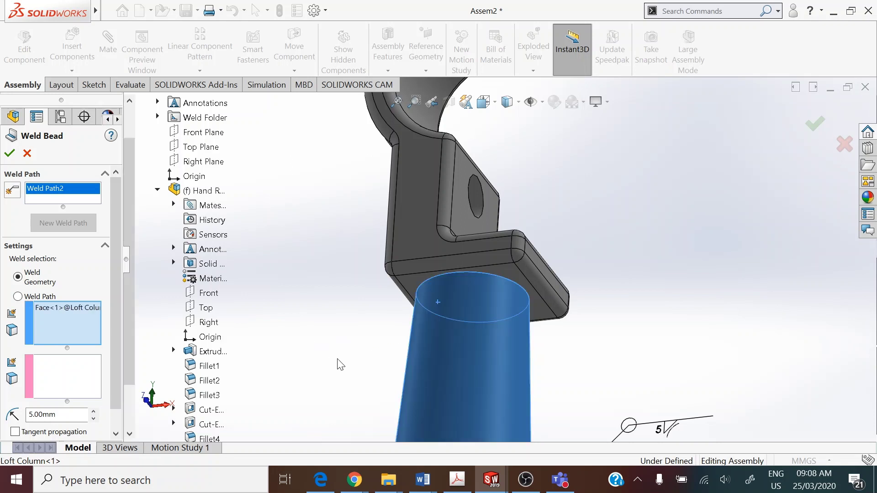
pyautogui.click(53, 374)
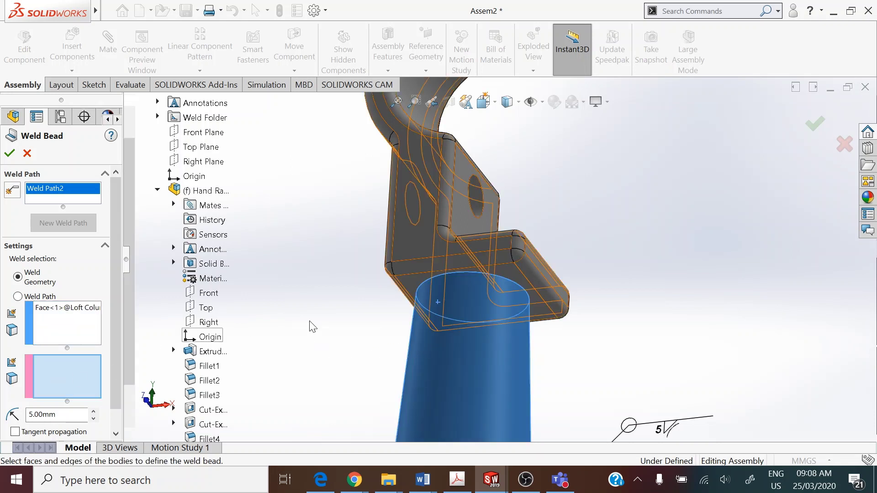
pyautogui.click(416, 277)
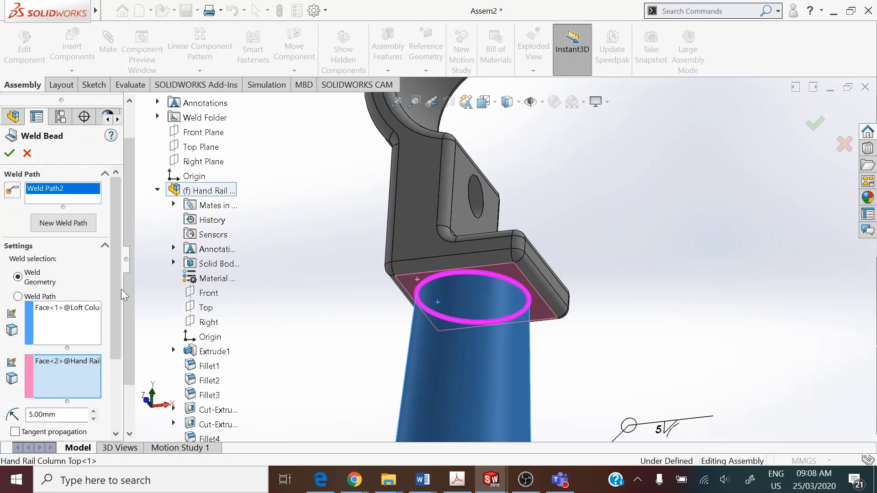
# Step: Set the bead size at the column top joint to 3 mm and make the weld run all around
pyautogui.moveTo(117, 309); pyautogui.dragTo(120, 342)
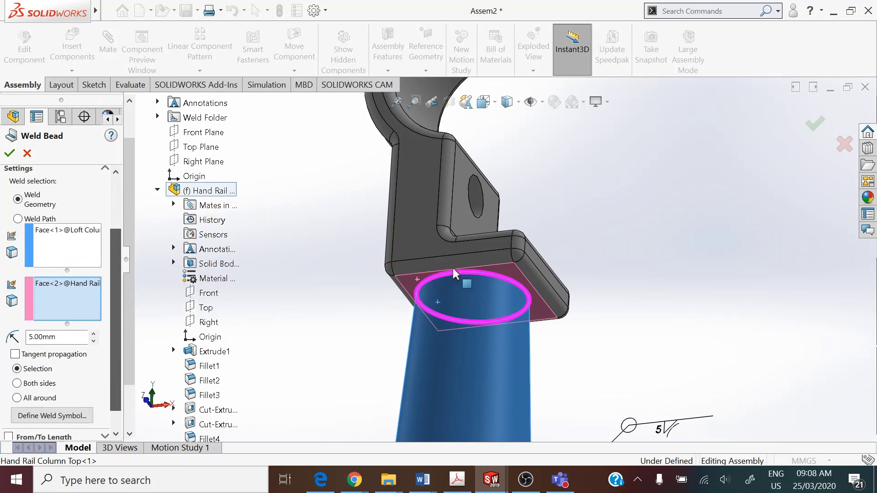
pyautogui.scroll(-2, 452, 271)
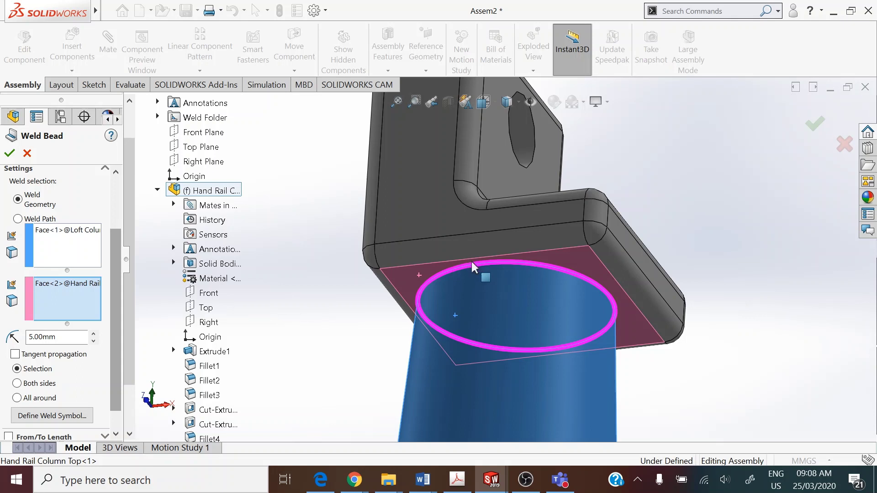
pyautogui.click(57, 337)
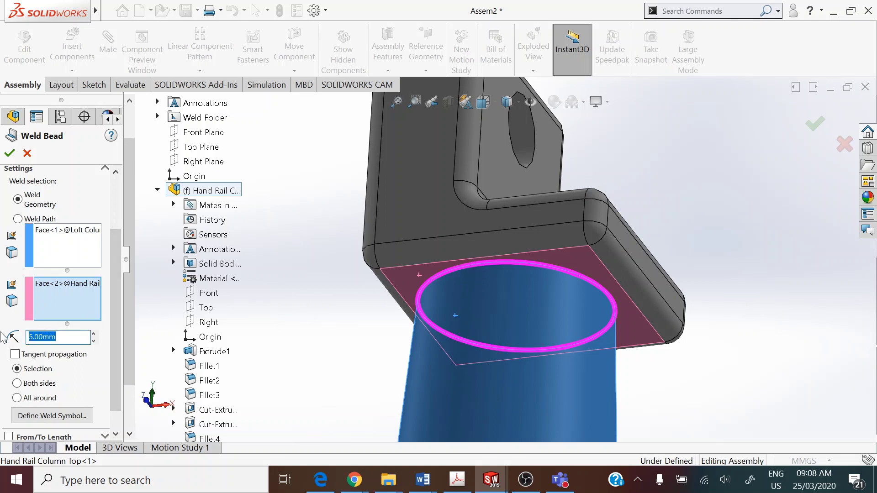
pyautogui.write('3')
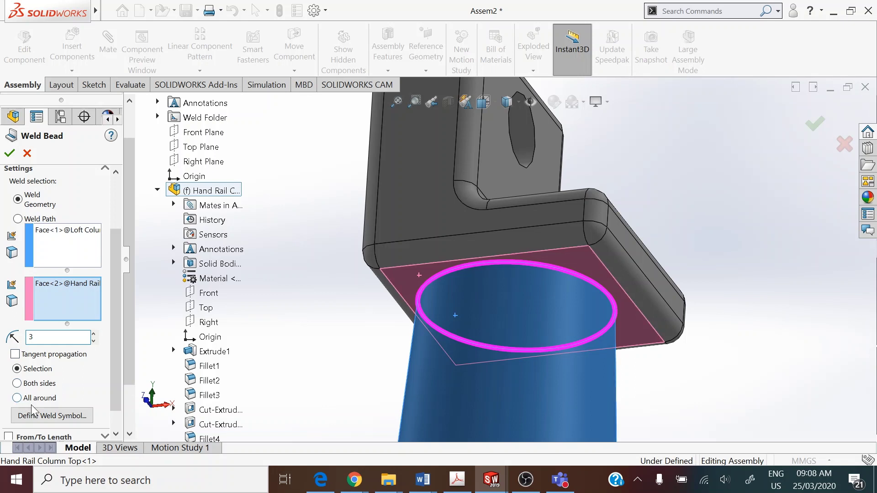
pyautogui.click(17, 398)
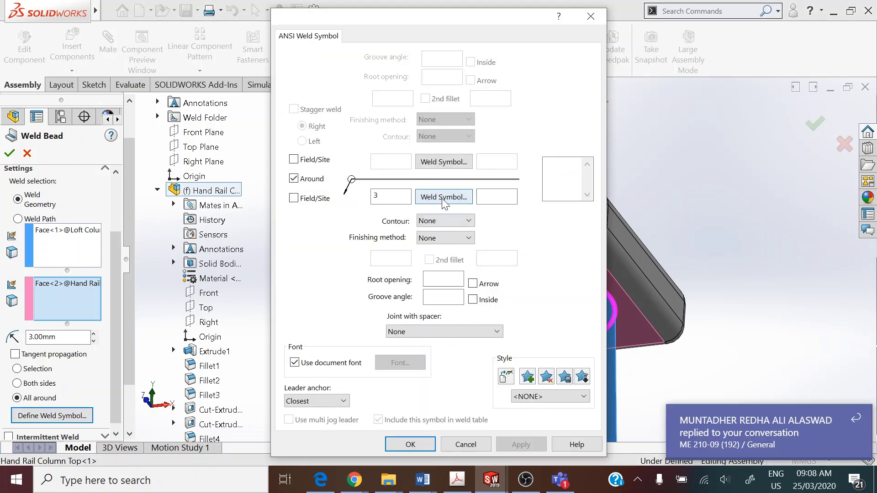
# Step: Define the 3 mm bead's weld symbol as a fillet weld with a concave contour, and complete the weld bead
pyautogui.click(443, 197)
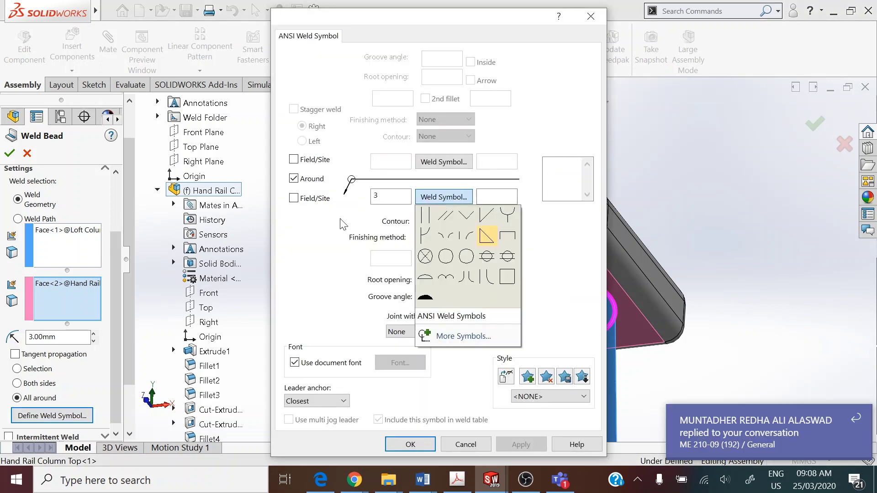
pyautogui.click(299, 181)
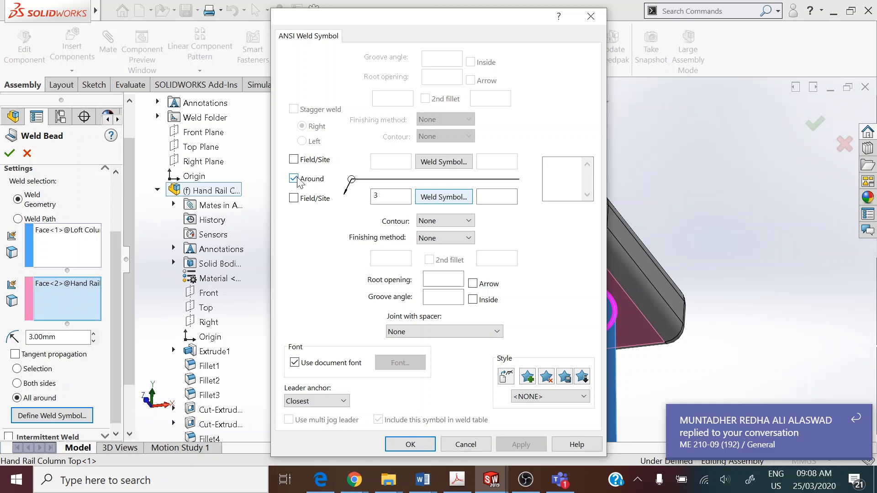
pyautogui.click(458, 222)
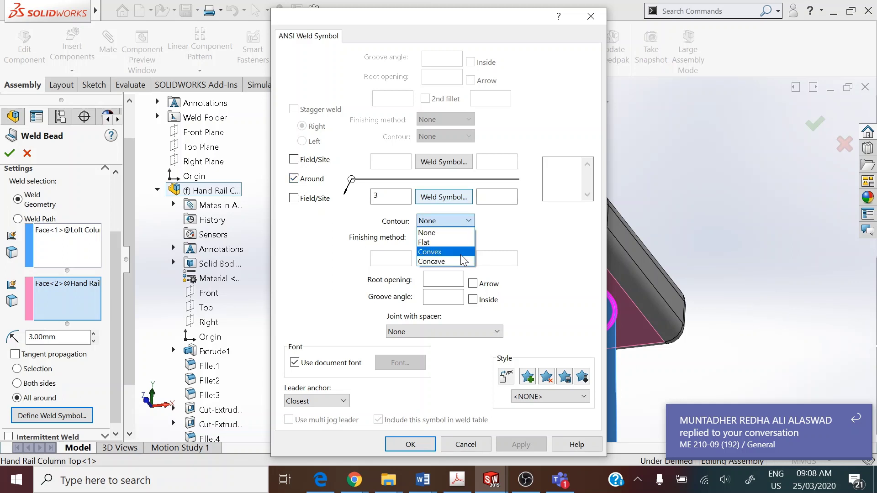
pyautogui.click(461, 254)
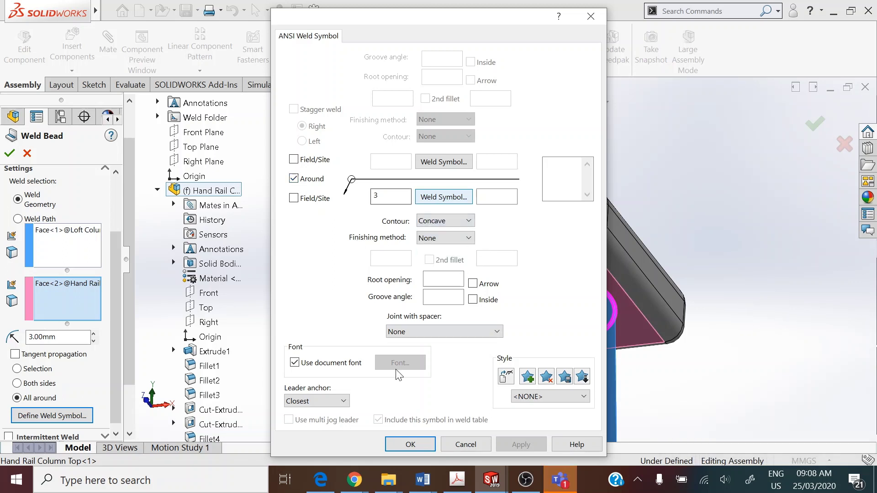
pyautogui.click(406, 445)
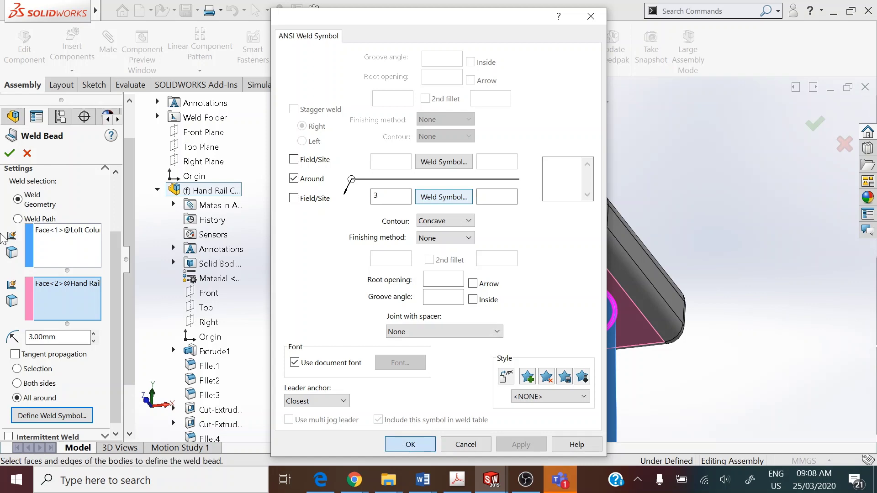
pyautogui.click(10, 155)
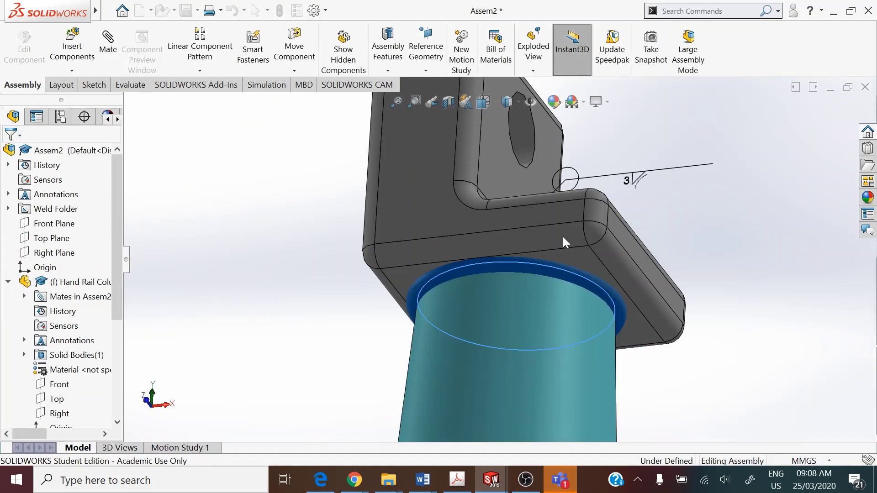
# Step: Move the 3 mm weld symbol into open space beside the upright back of the column top, clear of the model
pyautogui.click(489, 103)
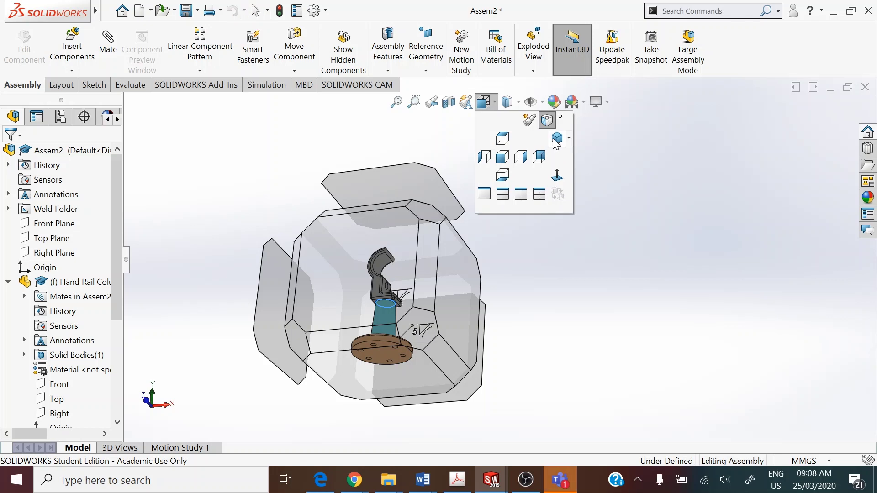
pyautogui.click(556, 137)
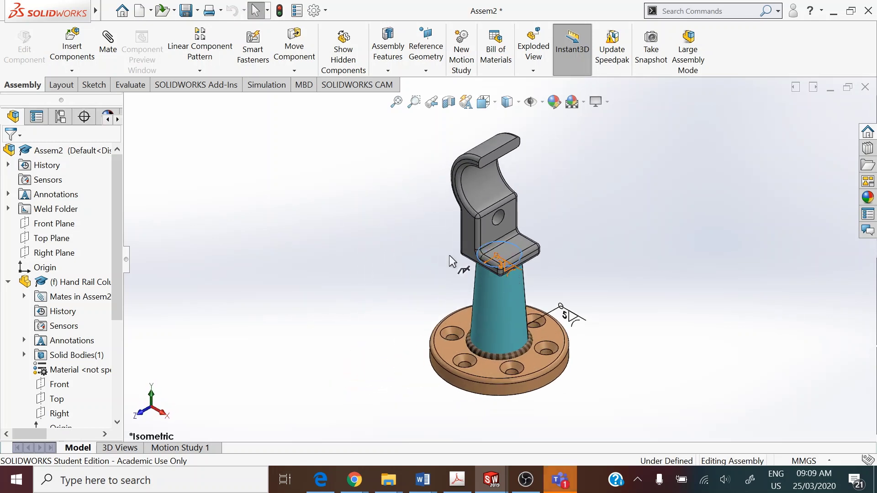
pyautogui.click(502, 258)
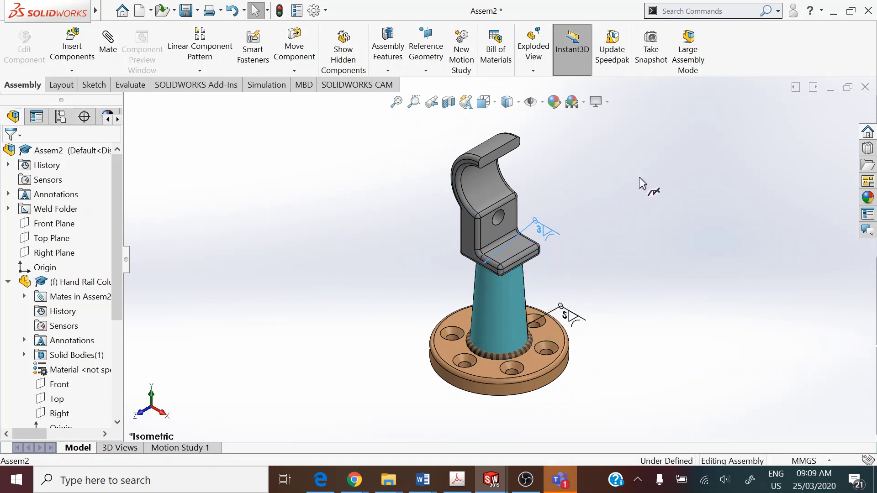
pyautogui.click(583, 251)
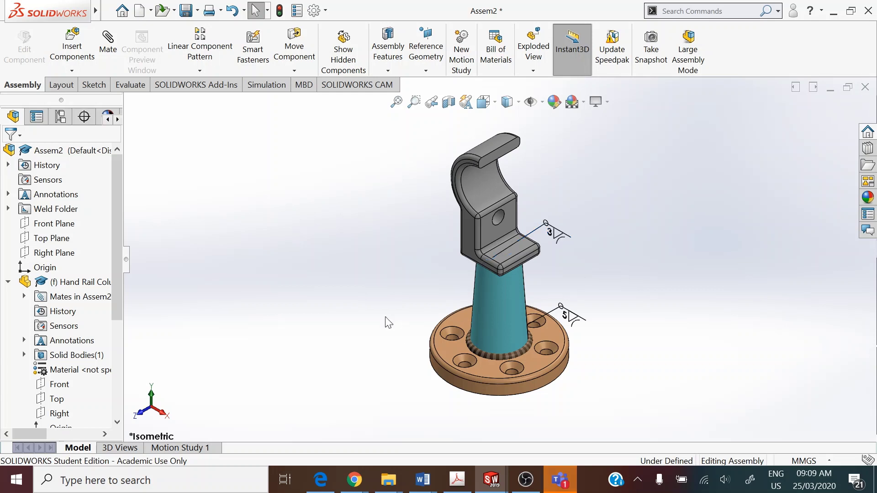
pyautogui.click(557, 234)
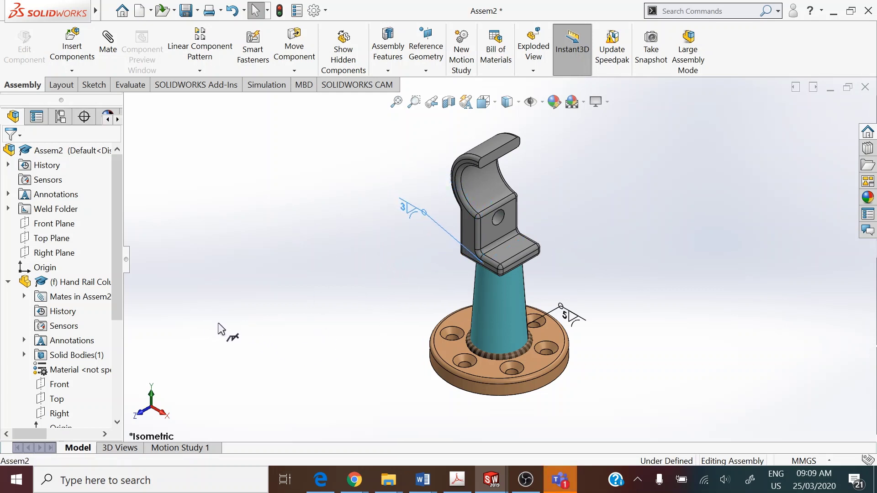
pyautogui.click(378, 255)
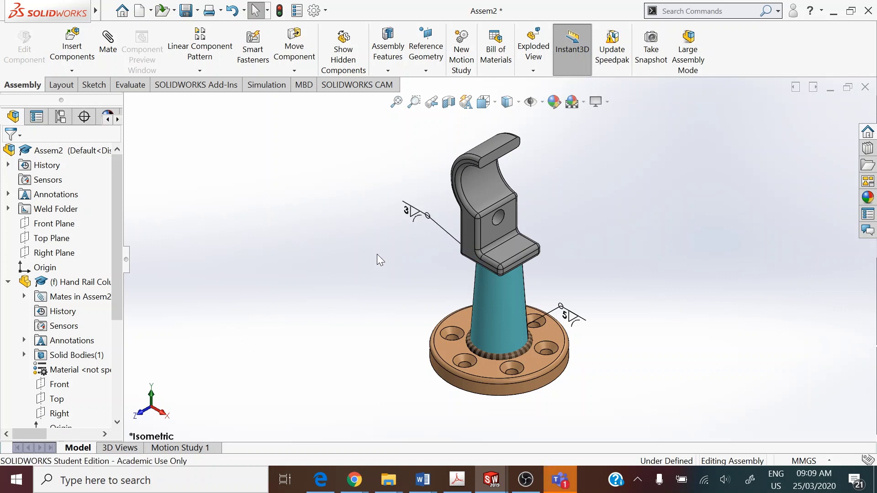
pyautogui.scroll(3, 442, 240)
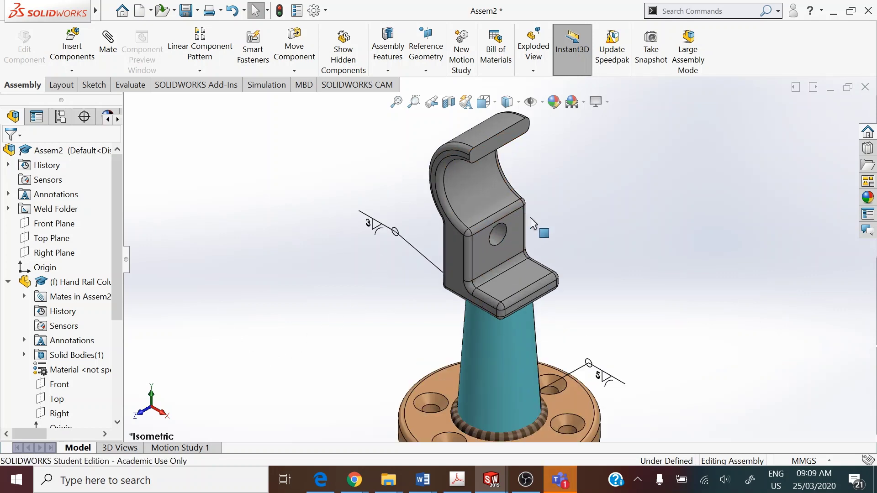
pyautogui.scroll(-1, 530, 217)
pyautogui.scroll(1, 547, 289)
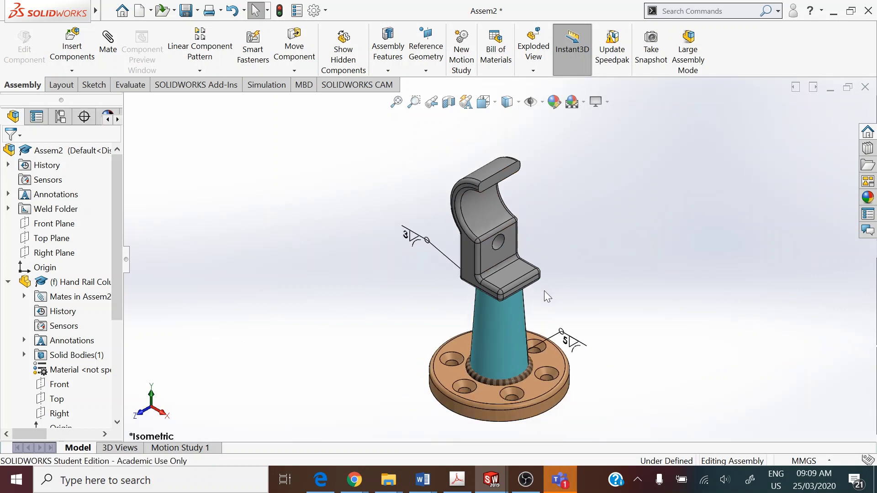
pyautogui.scroll(-1, 544, 291)
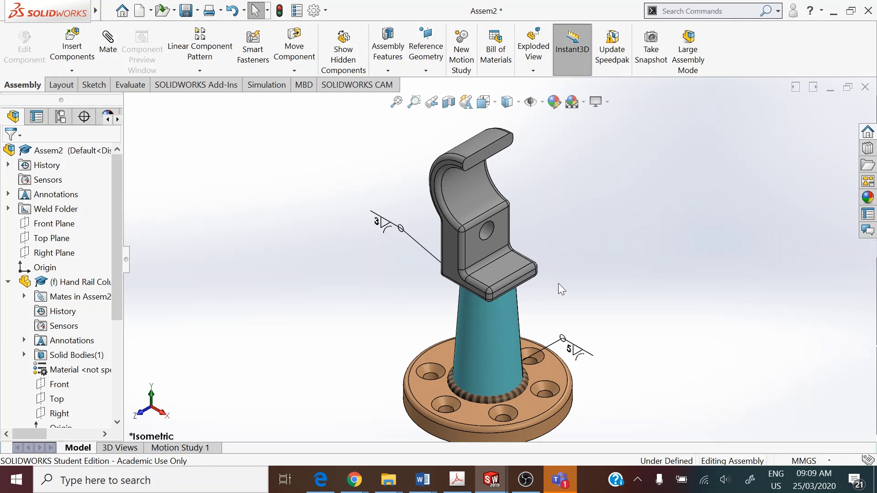
pyautogui.scroll(1, 558, 286)
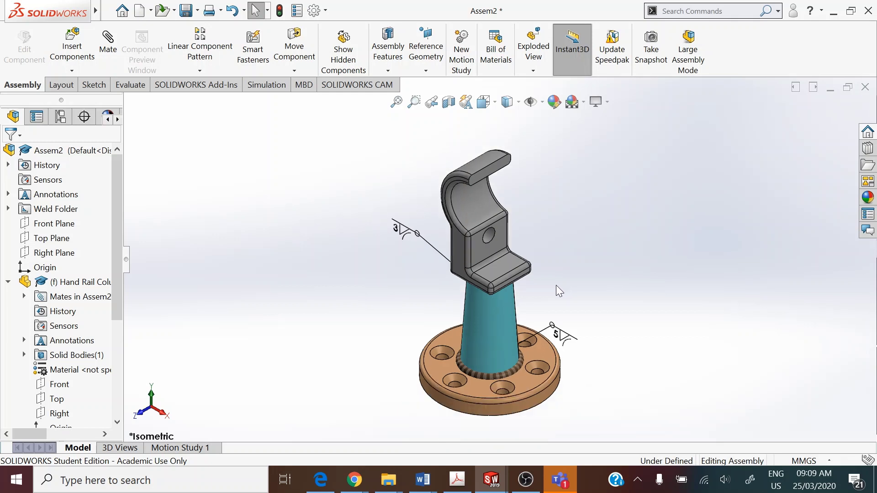